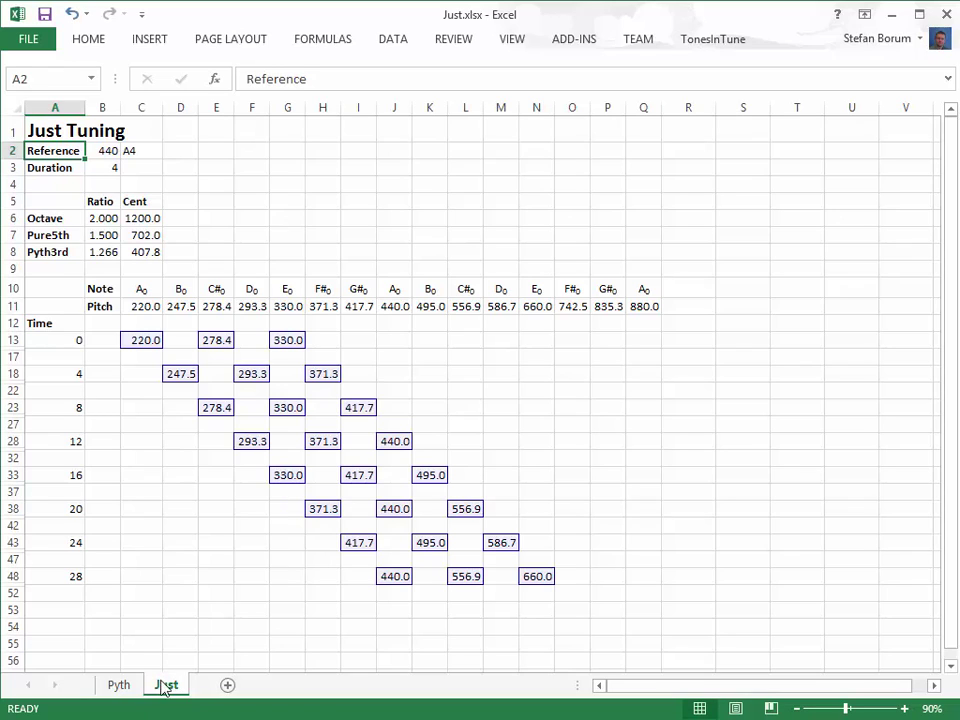
Insert two blank rows directly below the Pyth3rd row on the Just sheet.
left_click(125, 686)
left_click(168, 686)
key("Down")
key("Down")
key("Down")
key("Down")
key("Down")
key("Down")
key("Down")
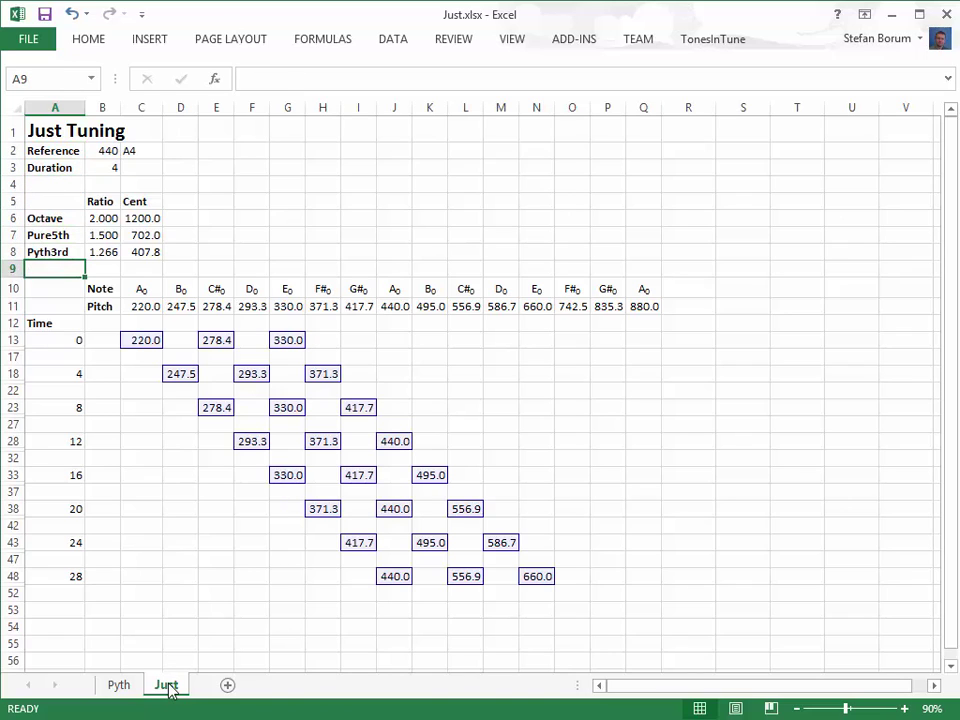
key("shift+Down")
key("alt+i")
key("r")
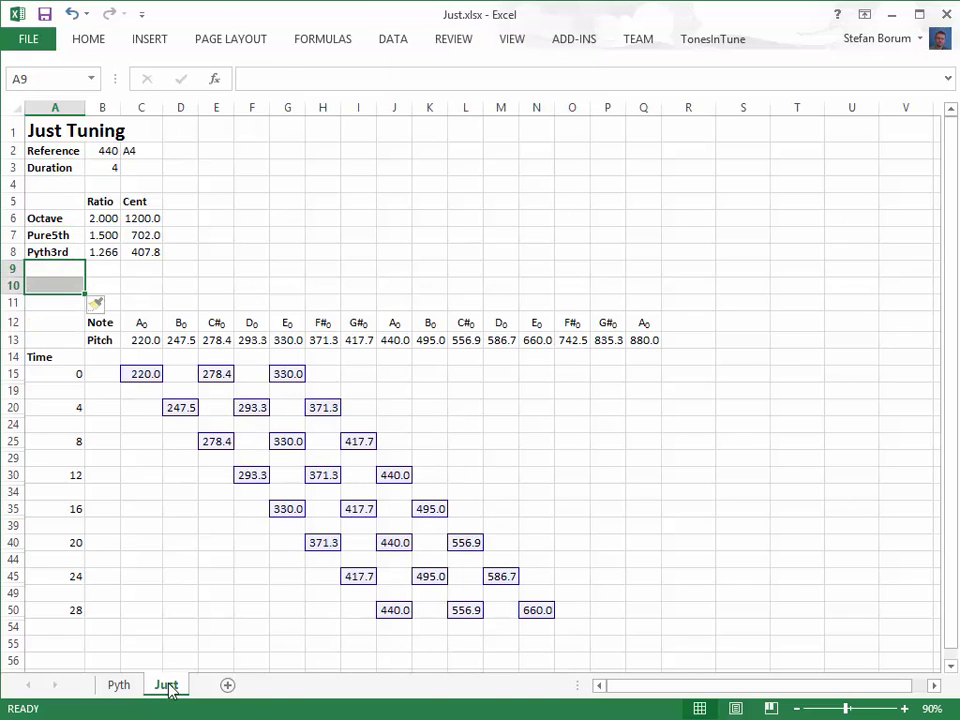
key("shift+Up")
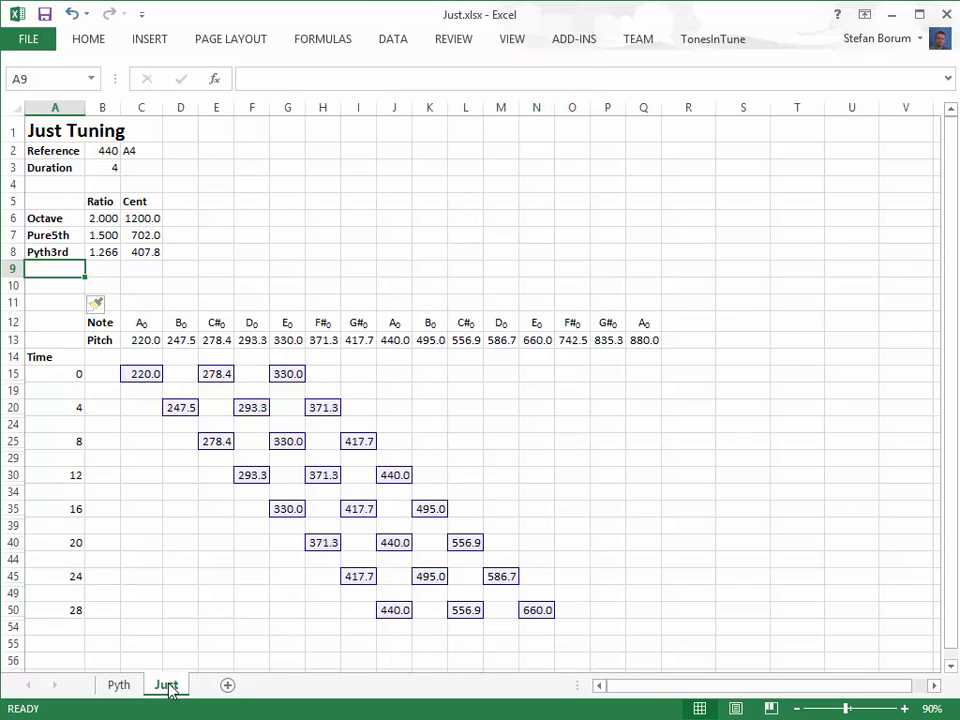
Add the label Pure3rd in A9 with the ratio =5/4 beside it, and name the ratio cell Pure3rd.
type("Pure3rd")
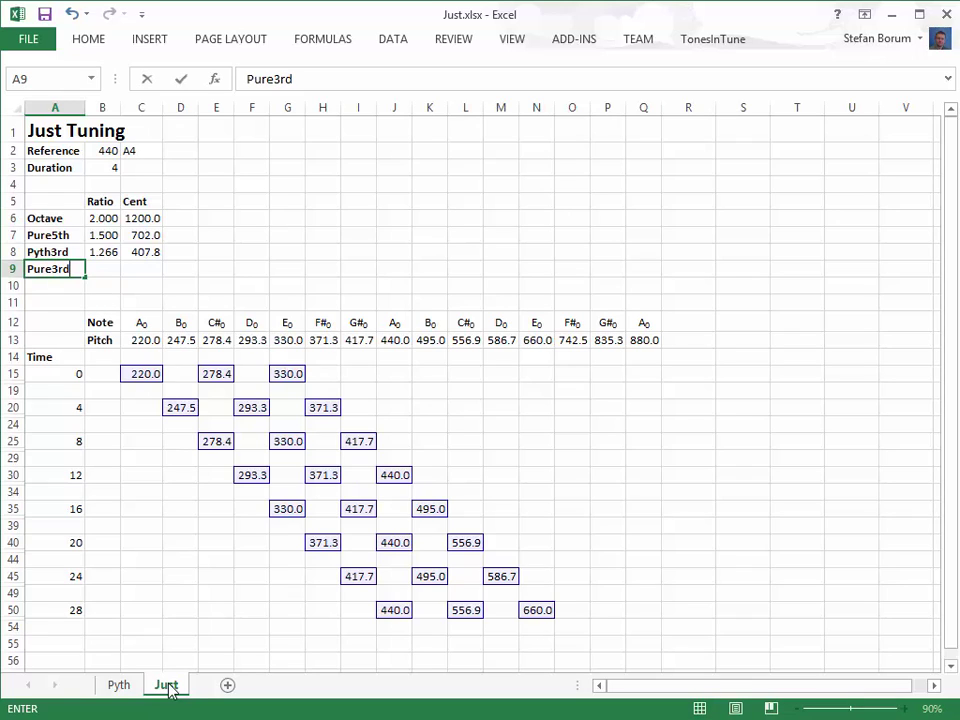
key("Tab")
type("=")
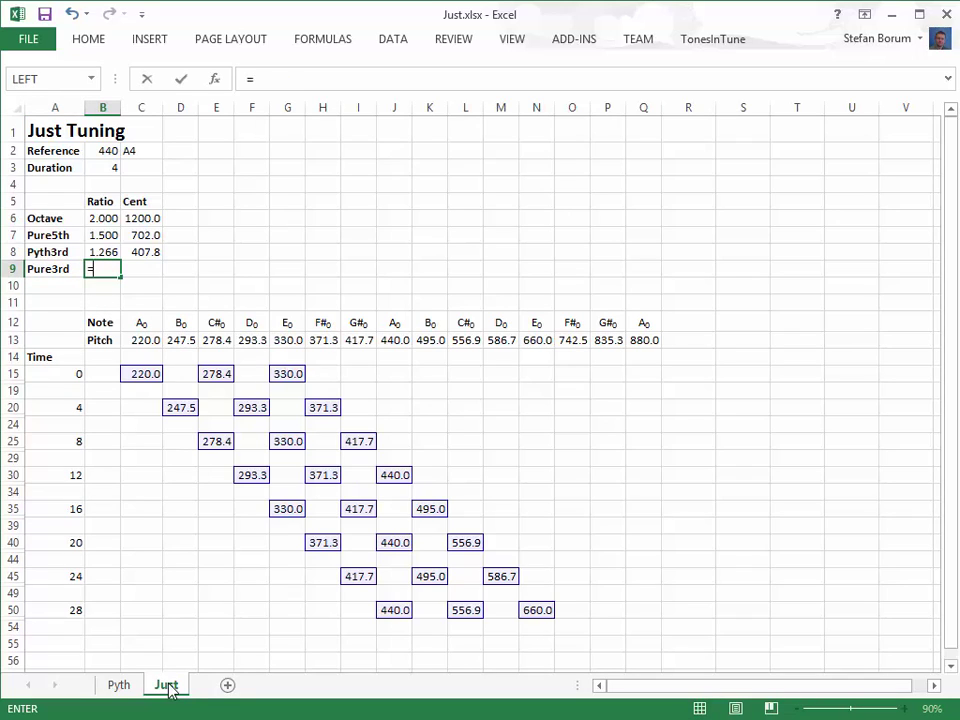
type("5/4")
key("ctrl+Return")
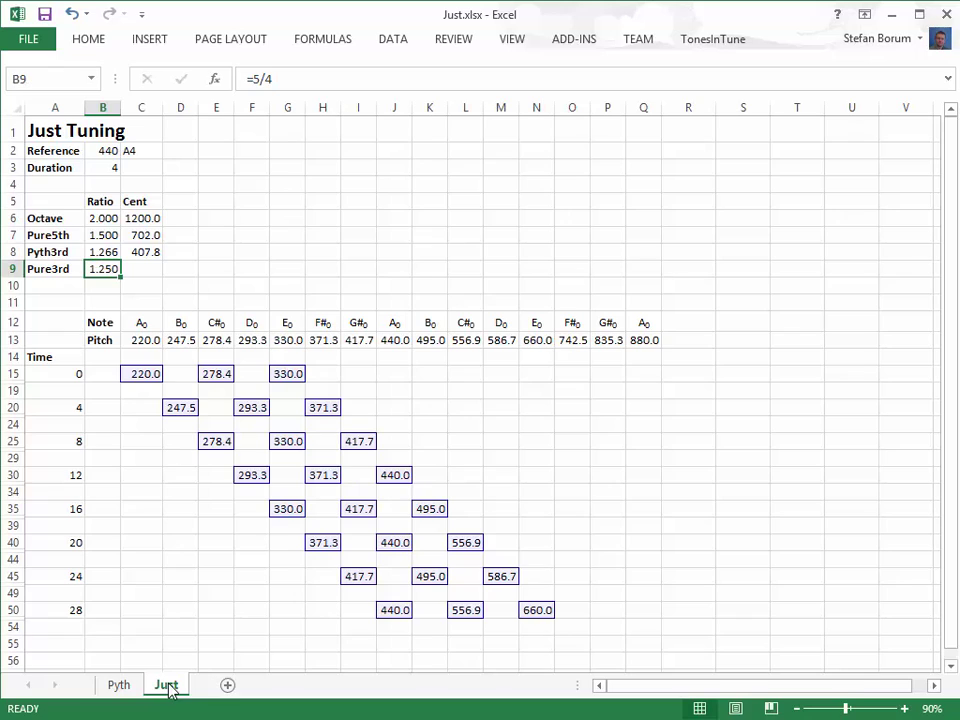
left_click(42, 80)
type("Pure3rd")
key("Return")
Copy the cent formula of the Pyth3rd row into C9 and C10.
key("Right")
key("Up")
key("ctrl+c")
key("Down")
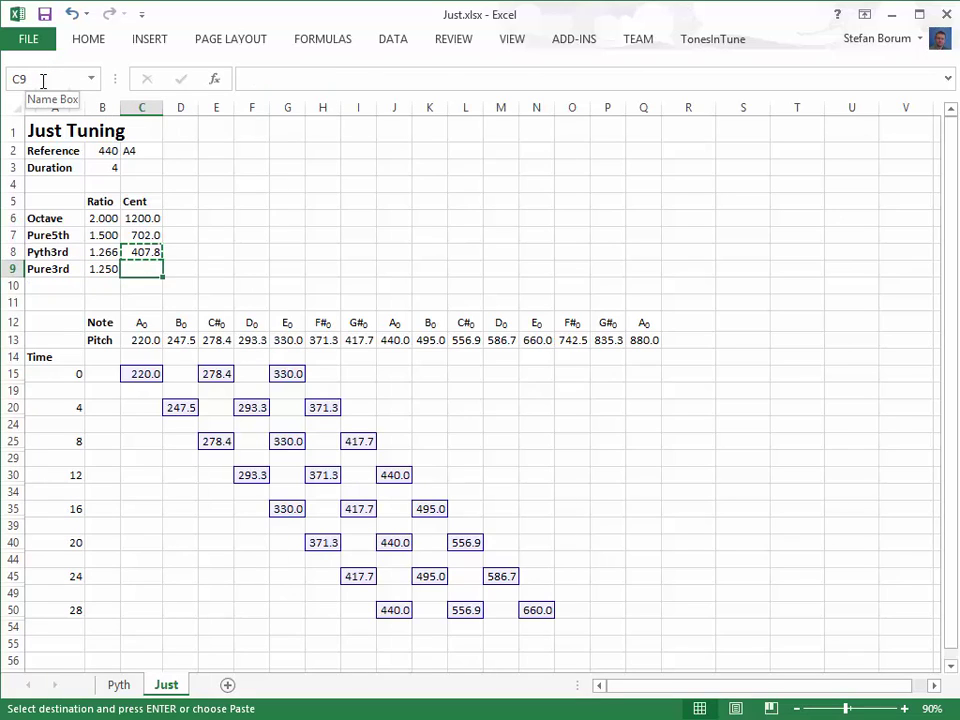
key("shift+Down")
key("ctrl+v")
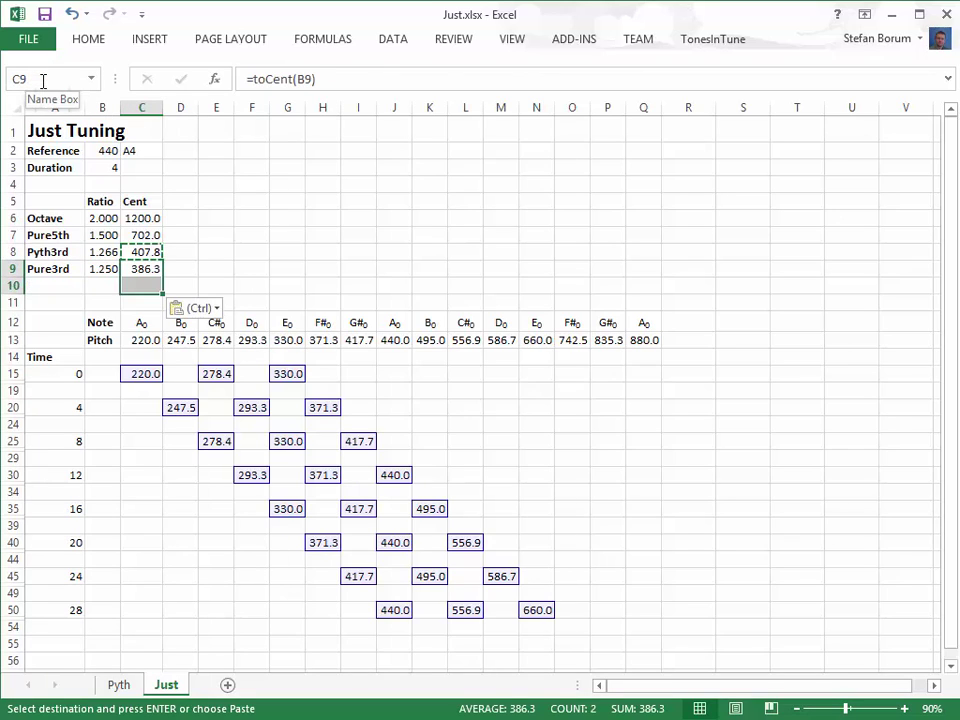
Enter the label SyntonicComma in A10 and autofit the column width to it.
key("Left")
key("Down")
key("Left")
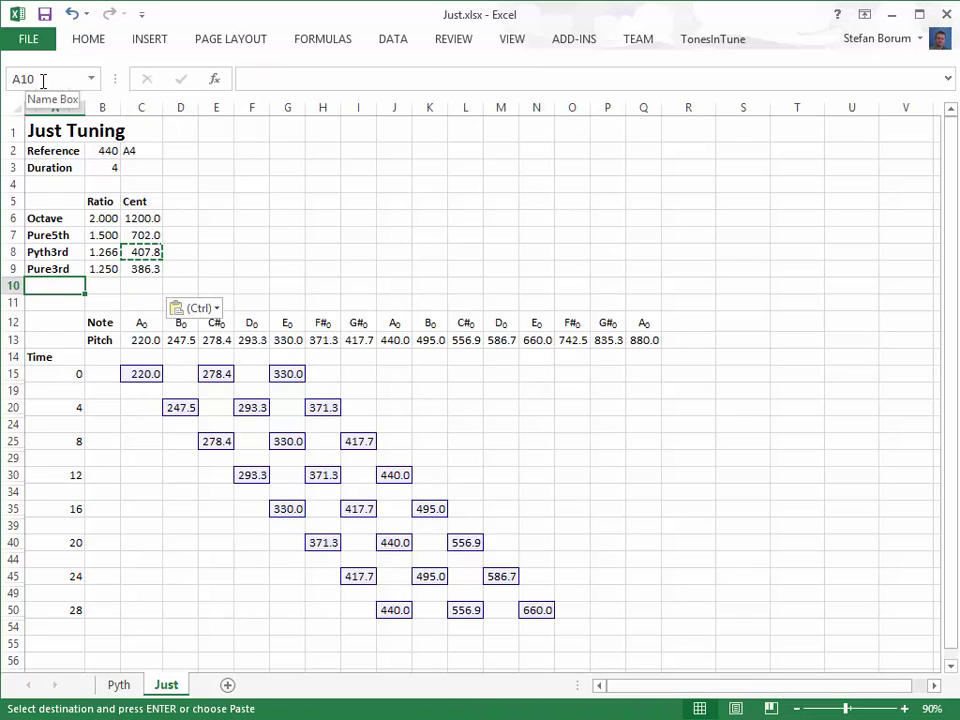
type("Synto")
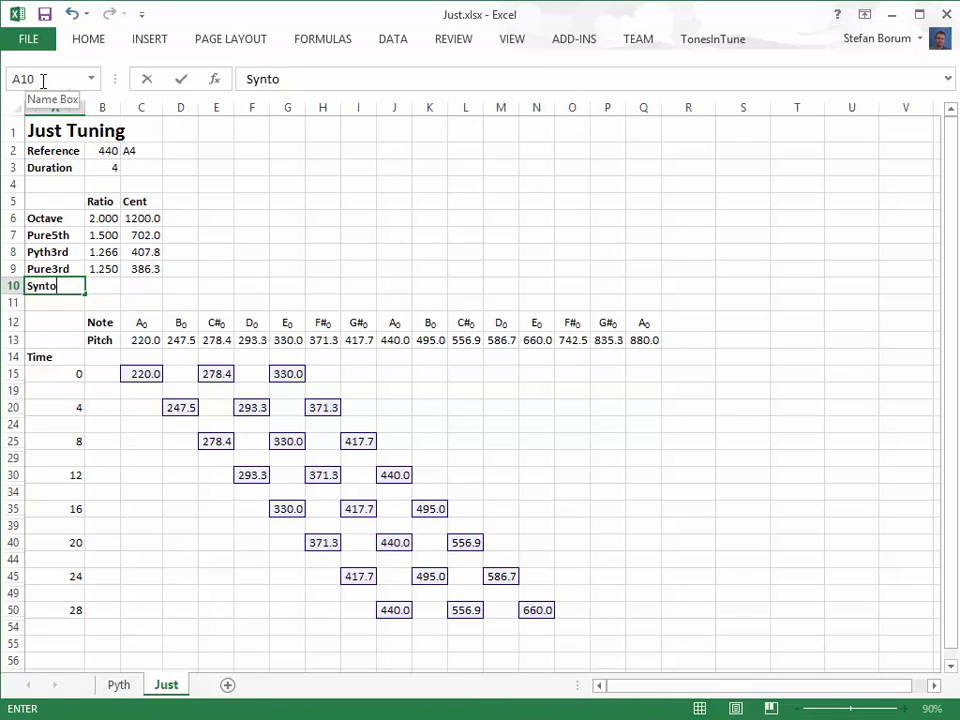
type("nicComma")
key("ctrl+Return")
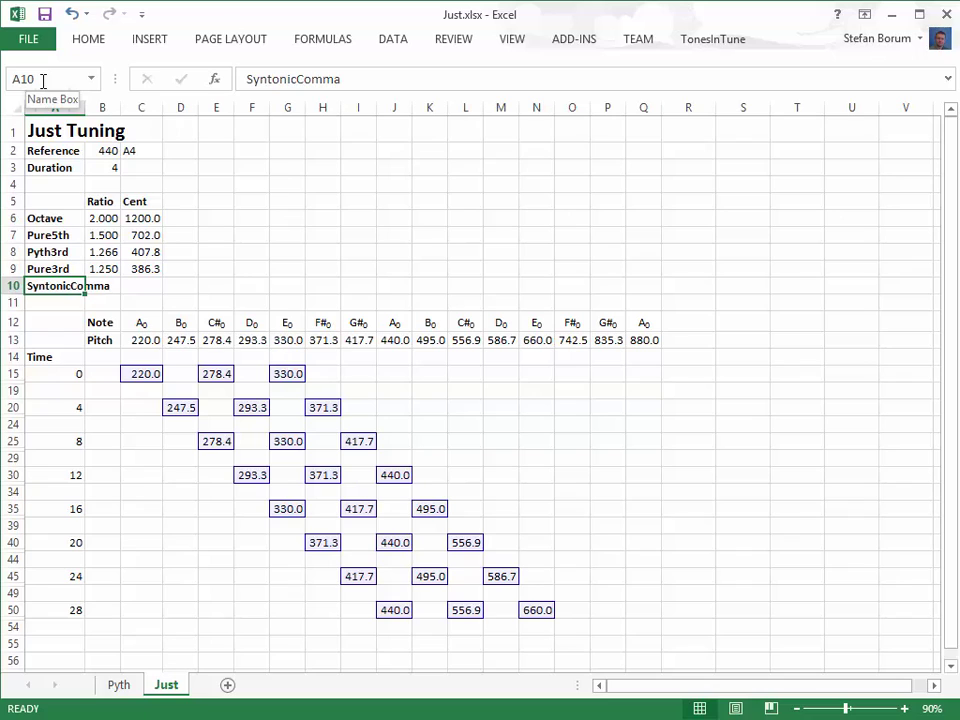
key("alt+h")
key("o")
key("i")
Enter the ratio =81/80 for the SyntonicComma row and name that cell SyntonicComma.
key("Right")
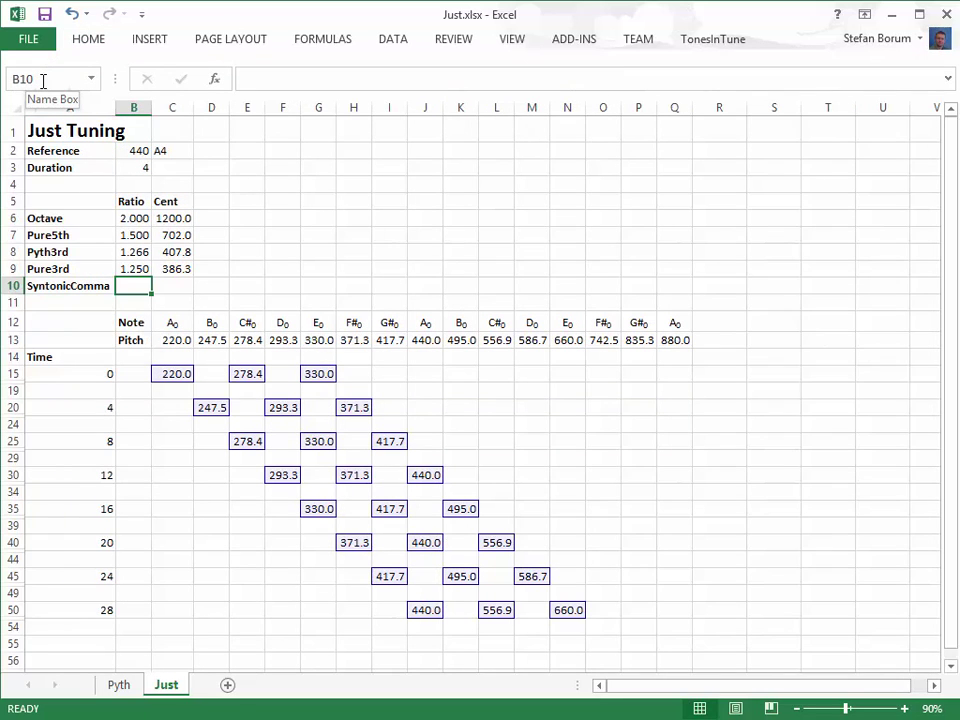
type("=81/")
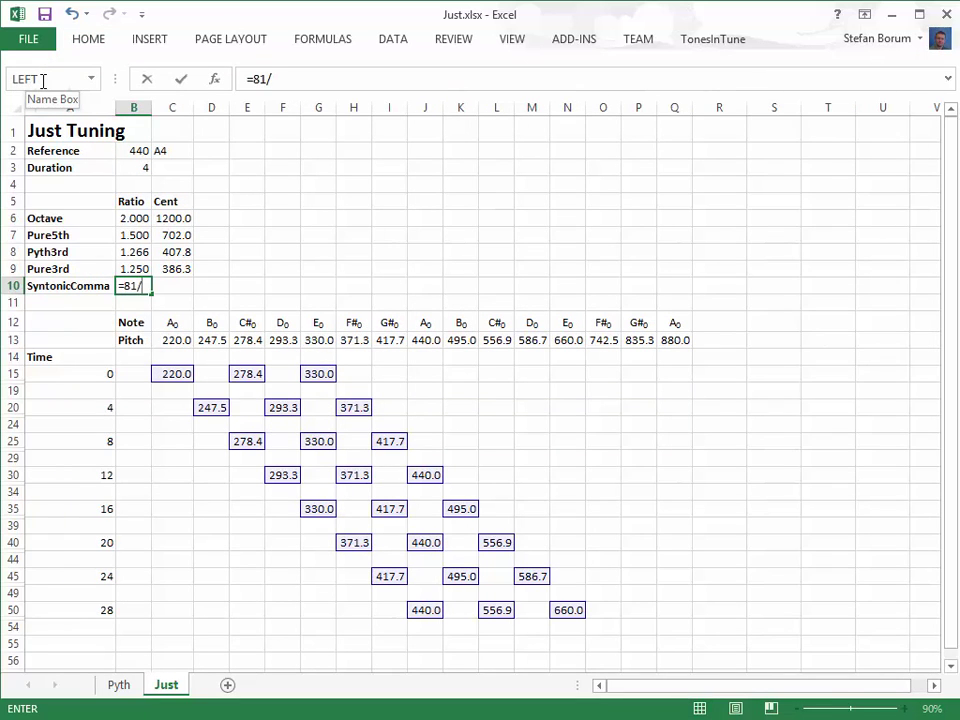
type("80")
key("ctrl+Return")
left_click(43, 80)
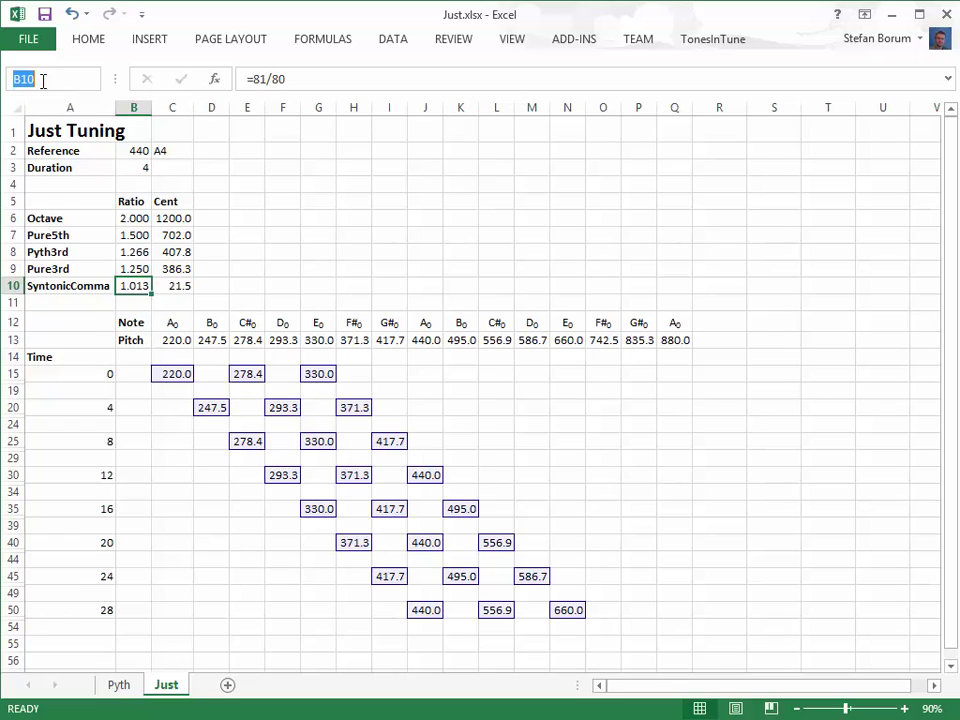
type("SyntonicComma")
key("Return")
Trace the dependents of the lower-octave F# pitch in H13 and remove the tracer arrows.
key("Down")
key("Down")
key("Down")
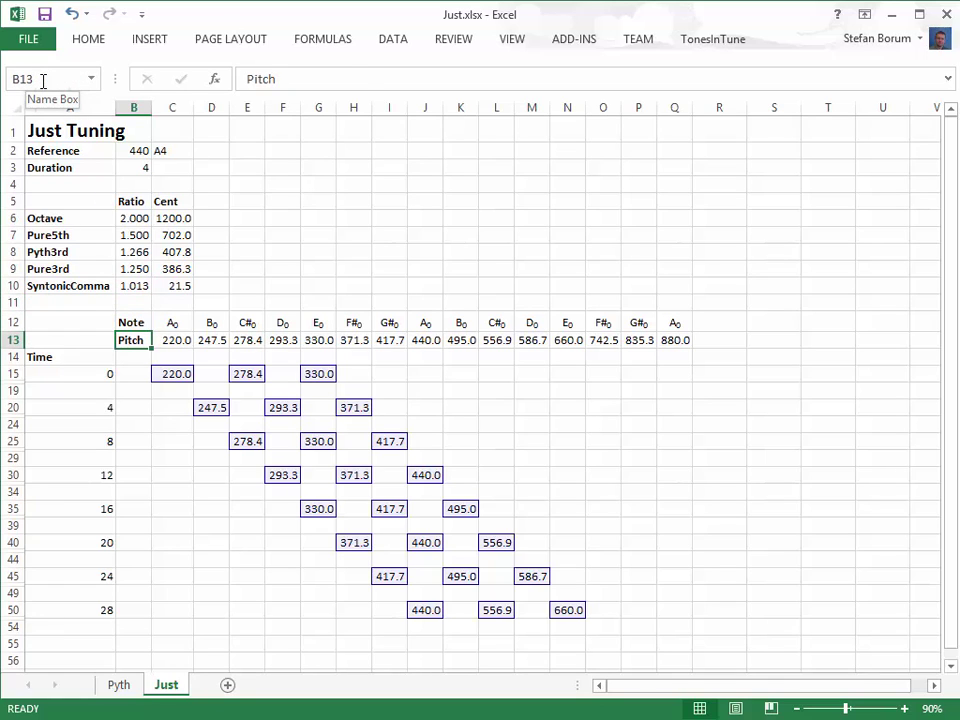
key("Right")
key("Right")
key("Right")
key("Right")
key("Right")
key("Right")
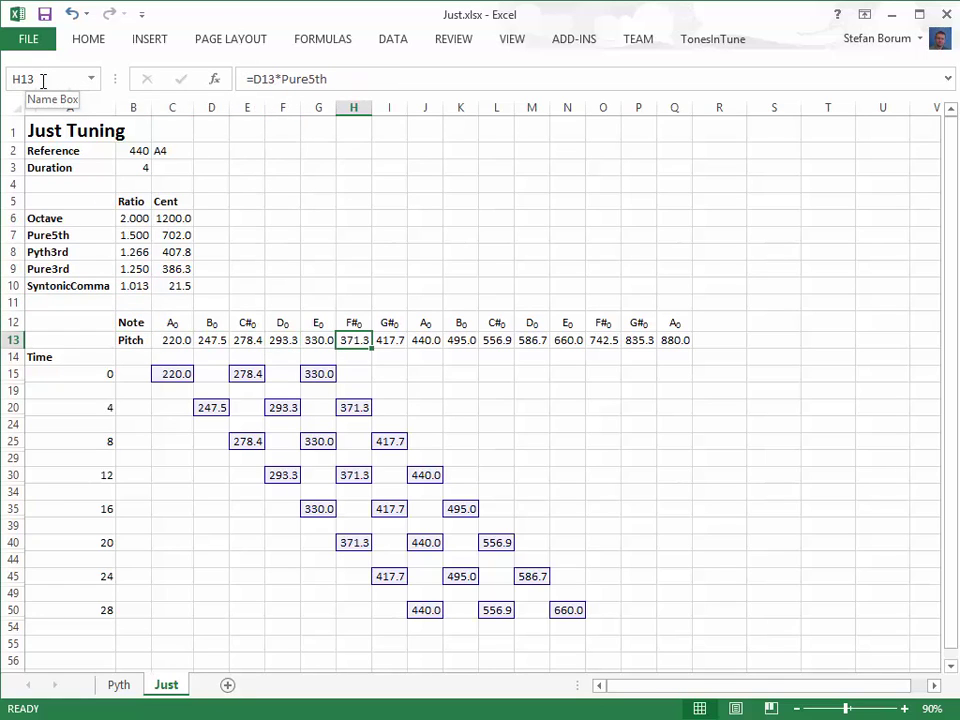
key("alt+m")
key("d")
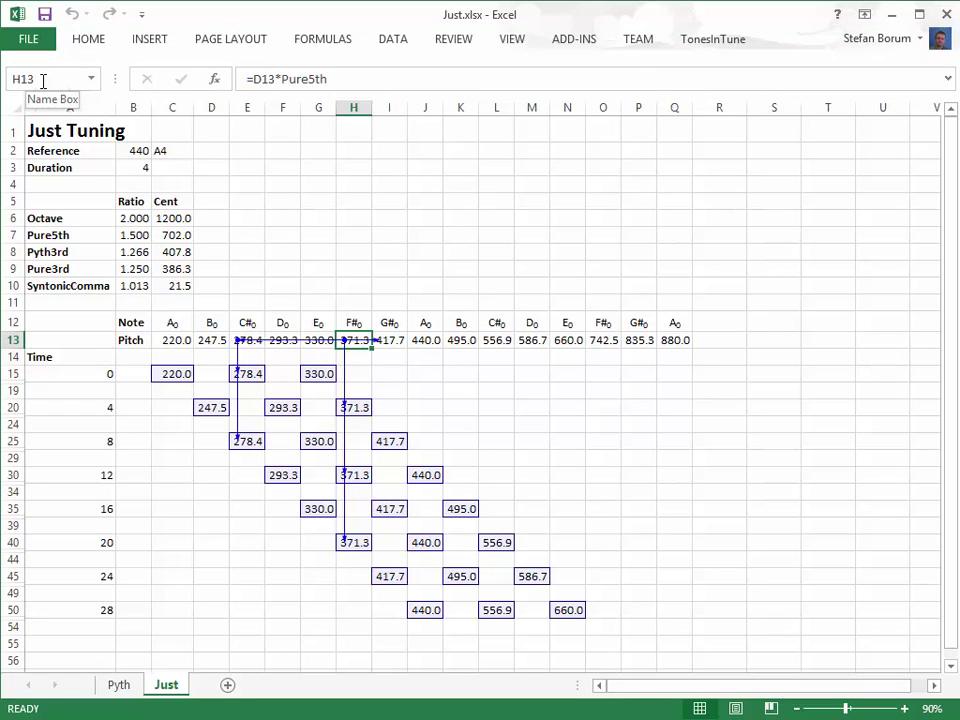
key("alt+m")
key("a")
key("a")
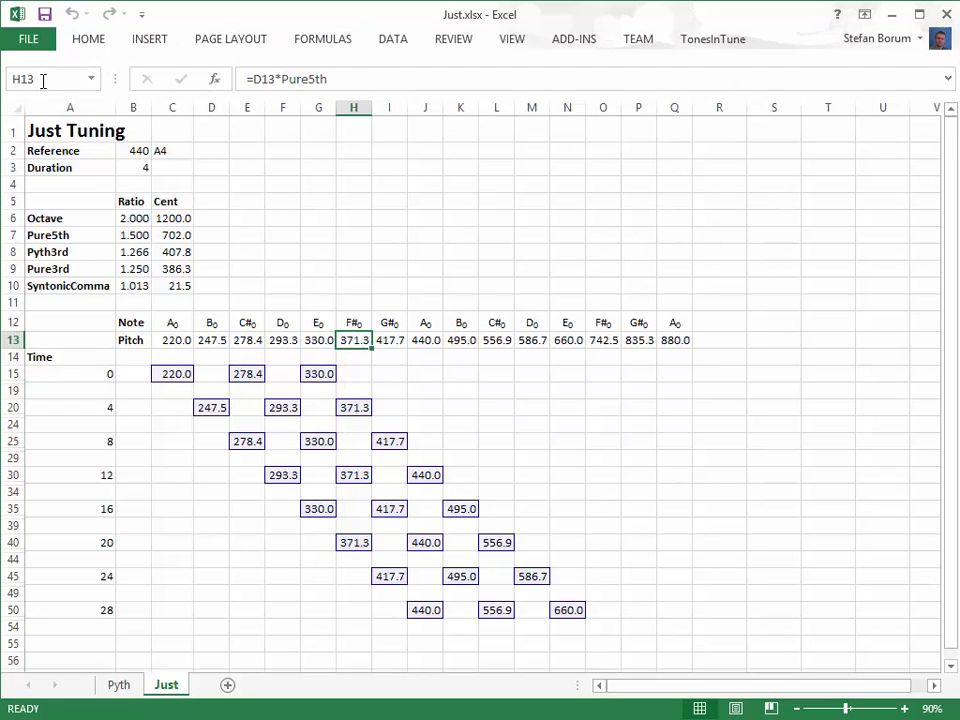
Extend the F# pitch formula in H13 to =D13*Pure5th/SyntonicComma.
key("F2")
type("/Syn")
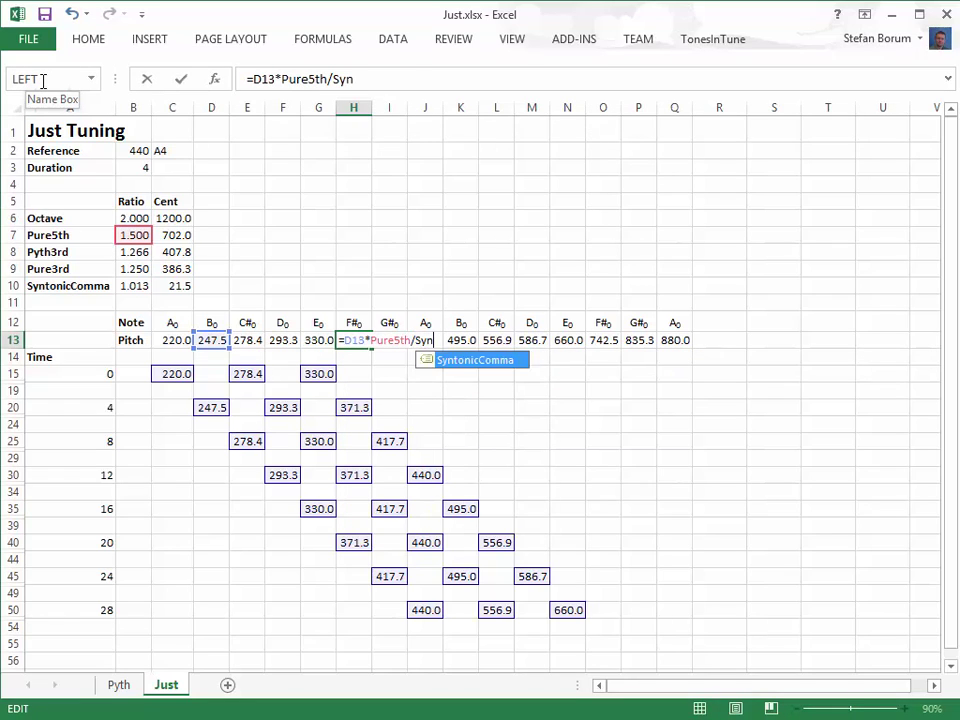
key("Tab")
key("ctrl+Return")
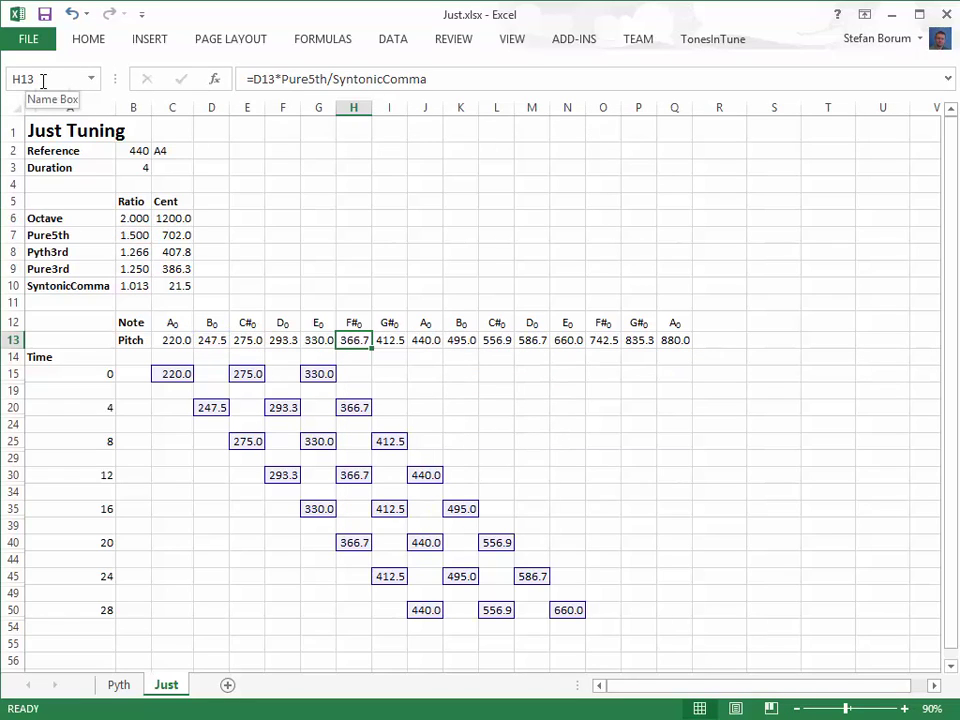
Copy the corrected F# pitch formula from H13 to the upper-octave F# in O13.
key("ctrl+c")
key("Right")
key("Right")
key("Right")
key("Right")
key("Right")
key("Right")
key("Right")
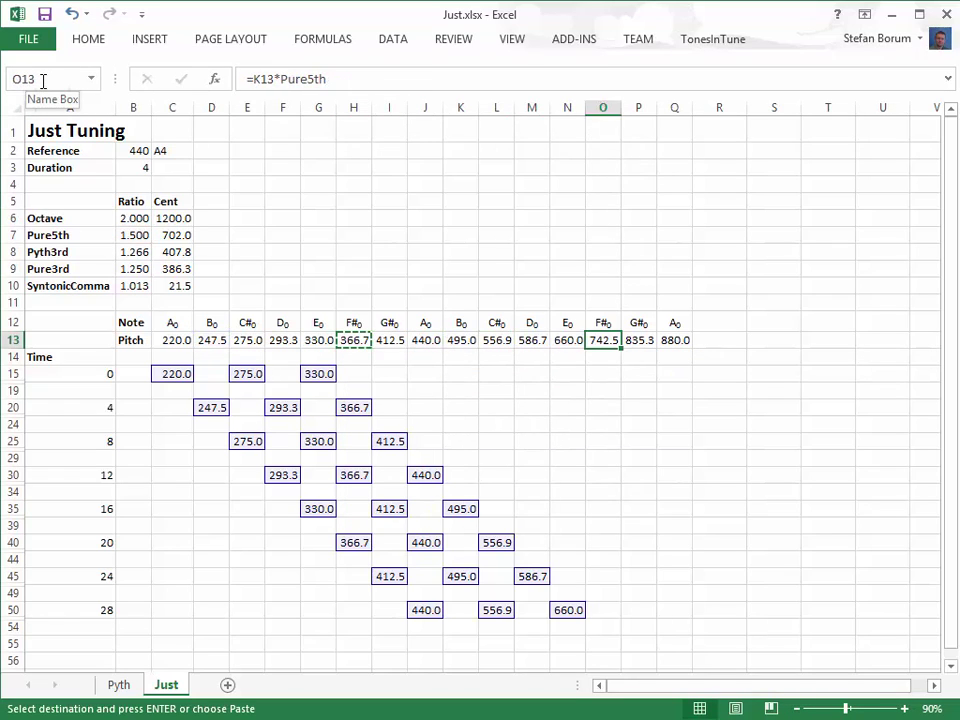
key("ctrl+v")
key("Escape")
Change the subscript of the upper-octave G# and F# note labels in P12 and O12 to -1.
key("Right")
key("Up")
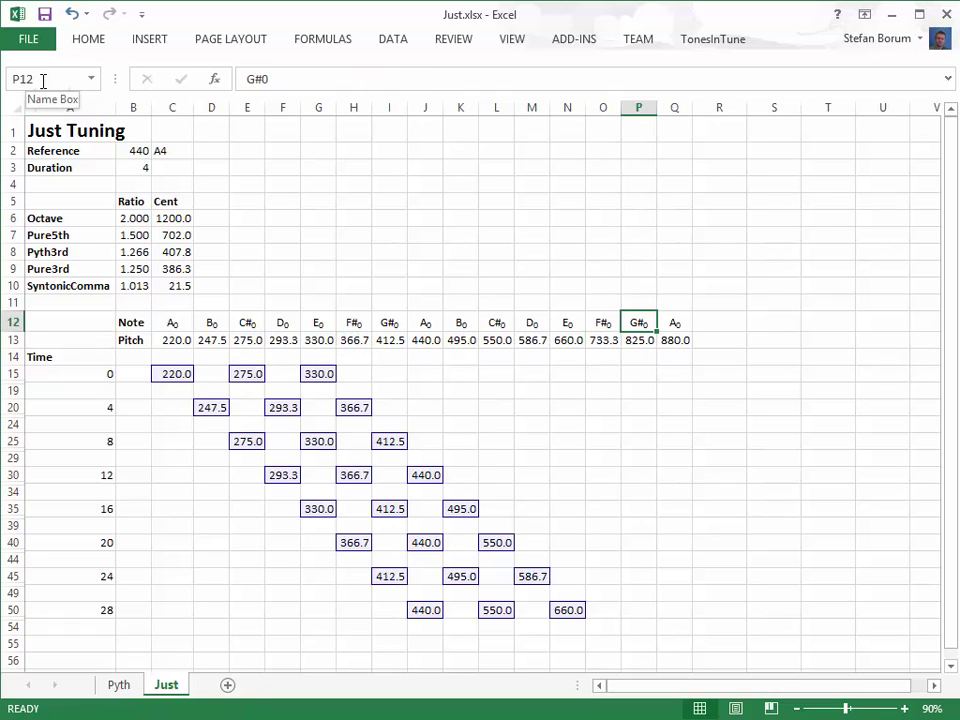
key("F2")
key("BackSpace")
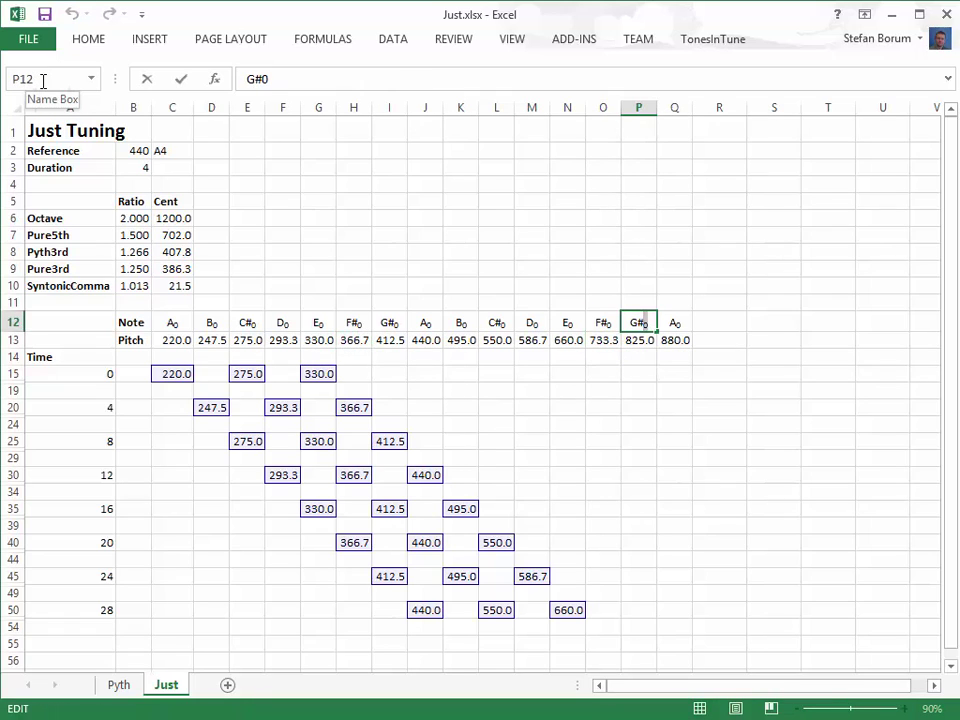
type("-1")
key("shift+Tab")
key("F2")
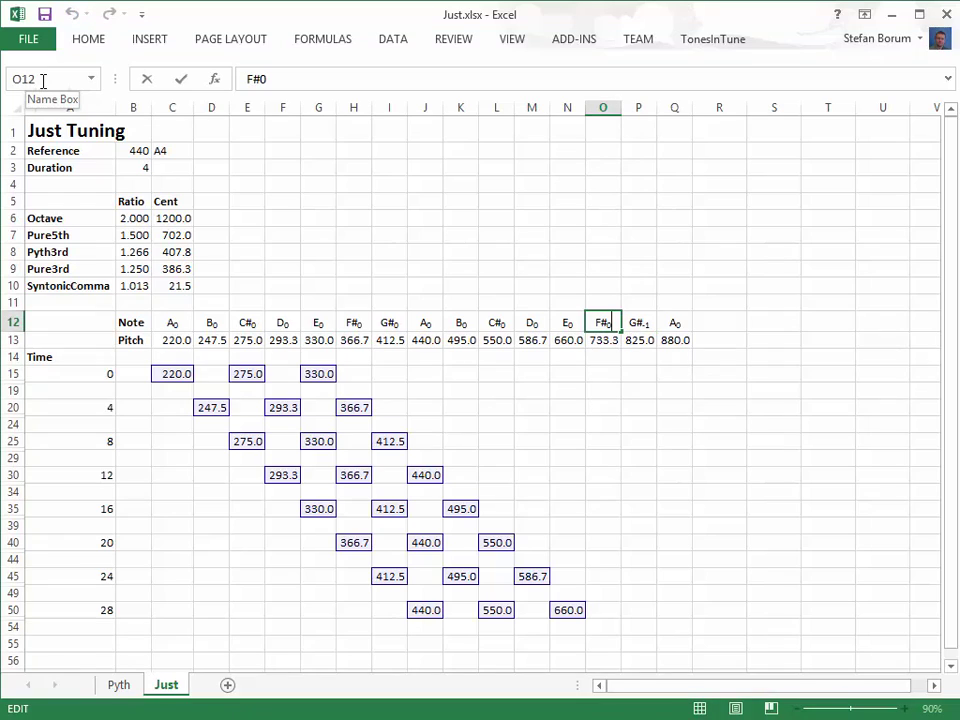
key("BackSpace")
type("-1")
key("ctrl+Return")
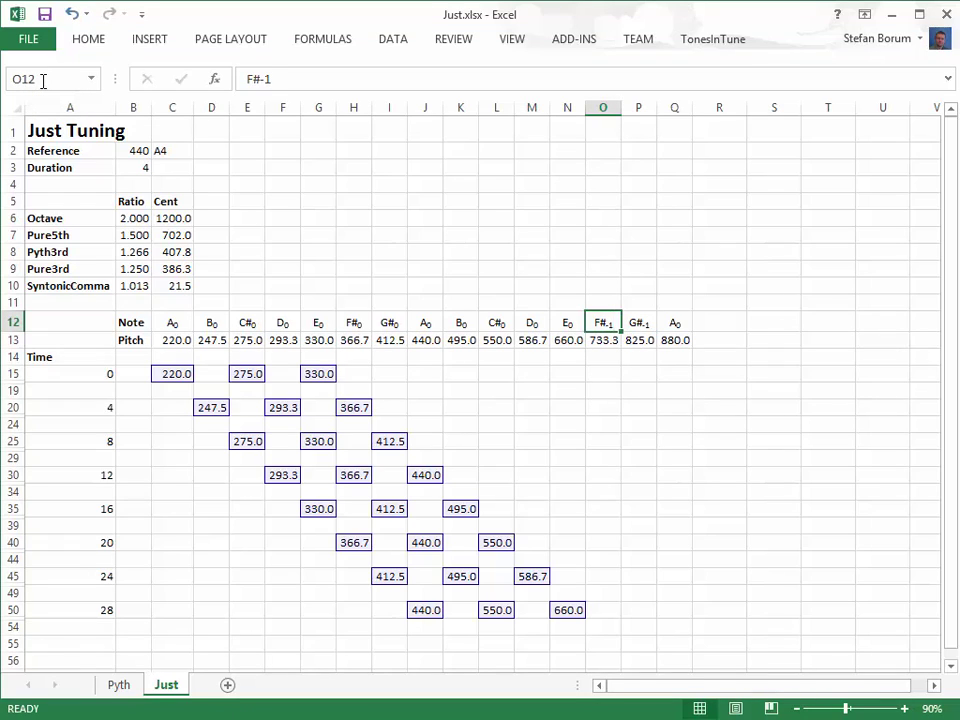
Change the subscript of the upper-octave C# note label in L12 to -1.
key("Left")
key("Left")
key("Left")
key("F2")
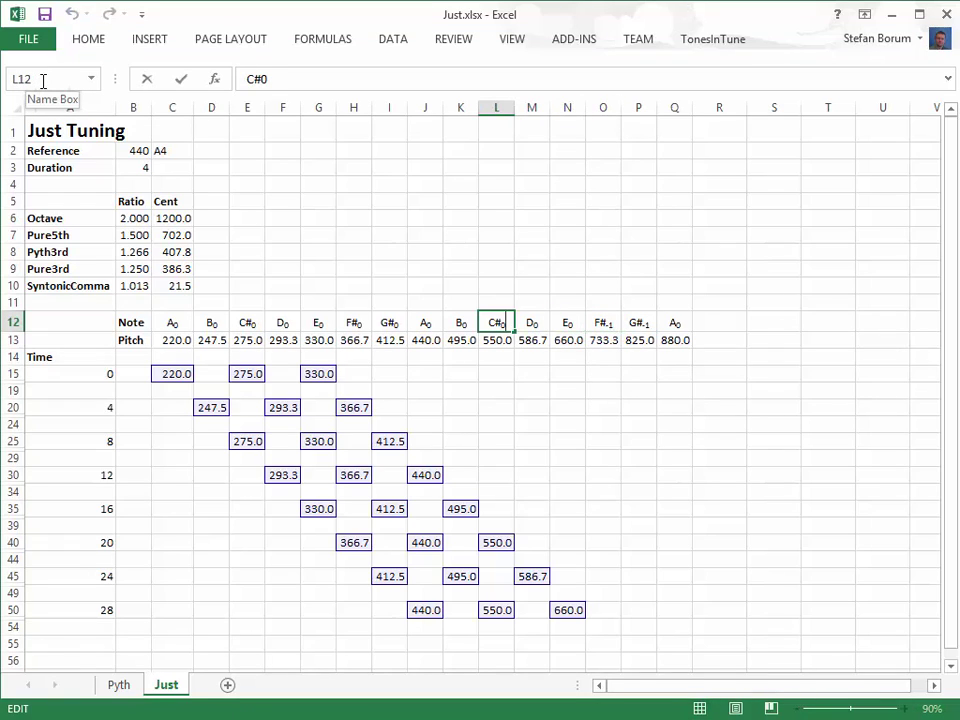
key("BackSpace")
type("-1")
key("ctrl+Return")
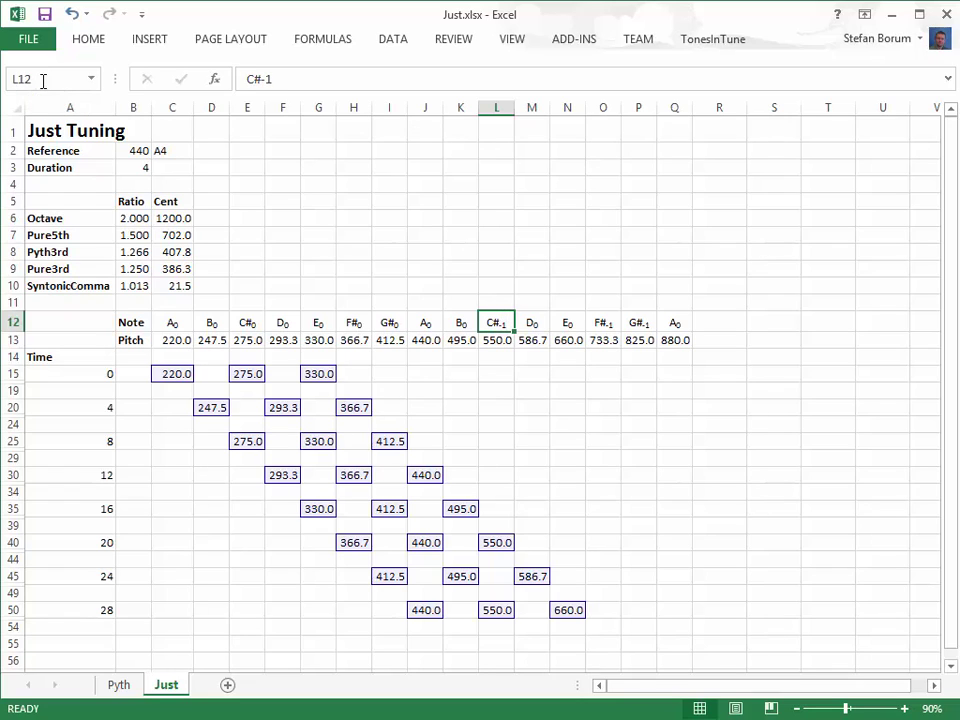
Copy the upper-octave note labels C# through G# (L12:P12) onto the lower octave starting at E12.
key("shift+Right")
key("shift+Right")
key("shift+Right")
key("shift+Right")
key("ctrl+c")
key("Left")
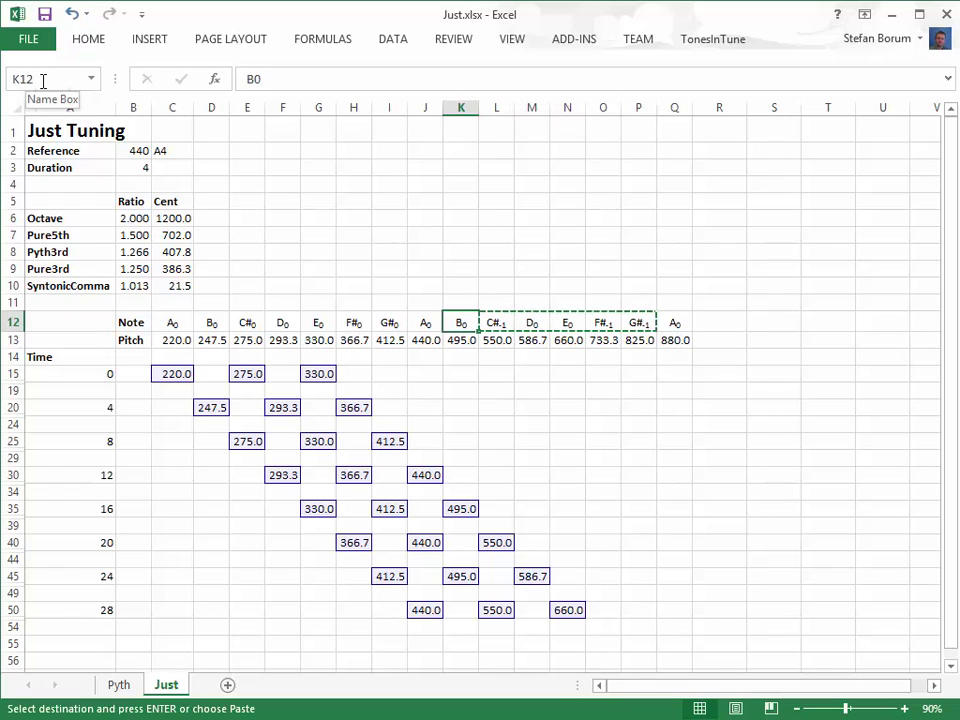
key("Left")
key("Left")
key("Left")
key("Left")
key("Left")
key("Left")
key("ctrl+v")
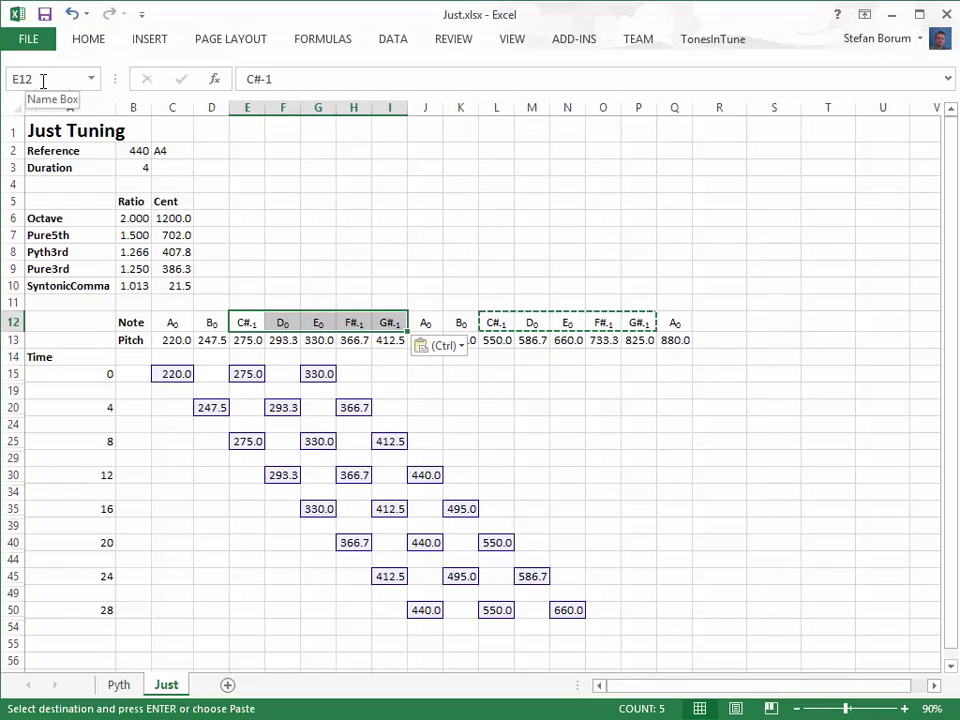
key("Escape")
Select the first chord, C15:G15, on the Just sheet.
key("Down")
key("Down")
key("Down")
key("Left")
key("Left")
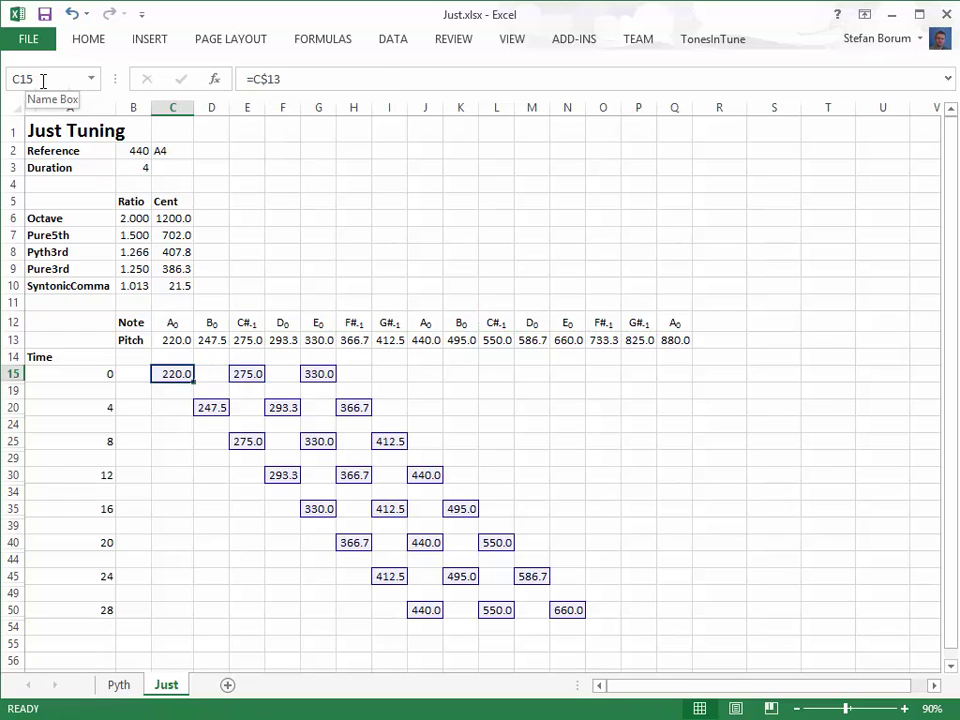
key("shift+Right")
key("shift+Right")
key("shift+Right")
key("shift+Right")
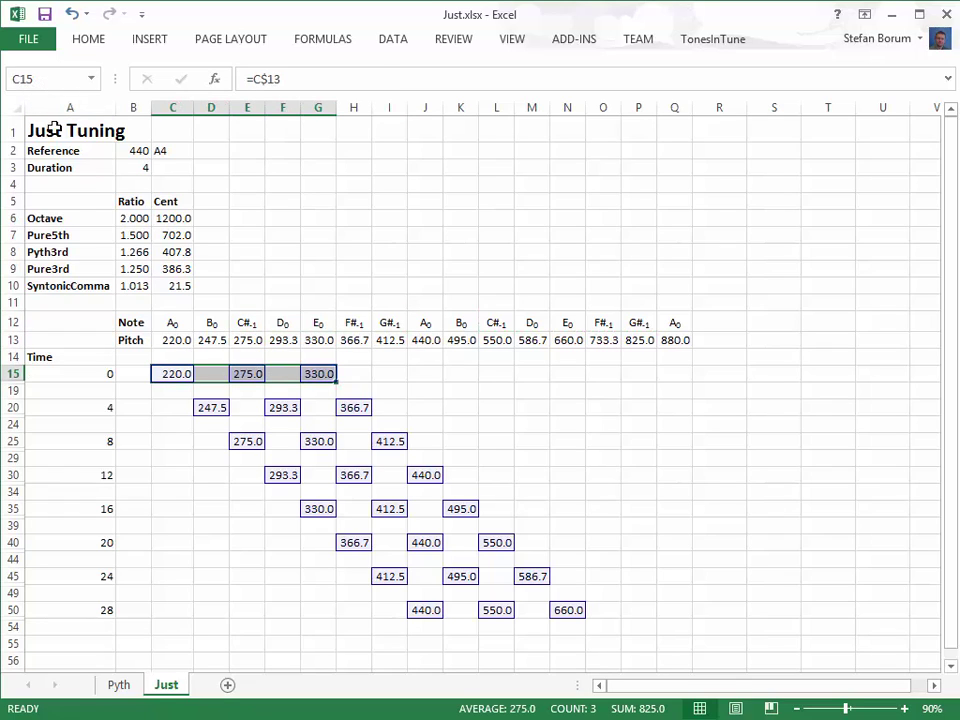
Switch to the Pyth sheet and select its first chord, C13:G13.
left_click(125, 687)
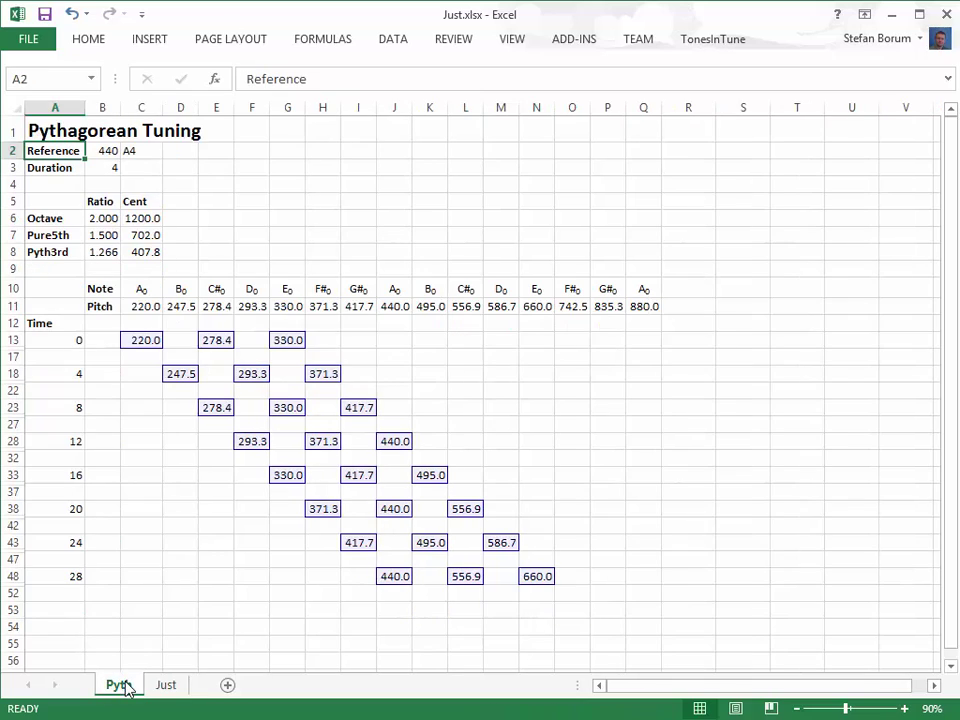
key("Down")
key("Down")
key("Down")
key("Down")
key("Down")
key("Down")
key("Down")
key("Down")
key("Down")
key("Down")
key("Down")
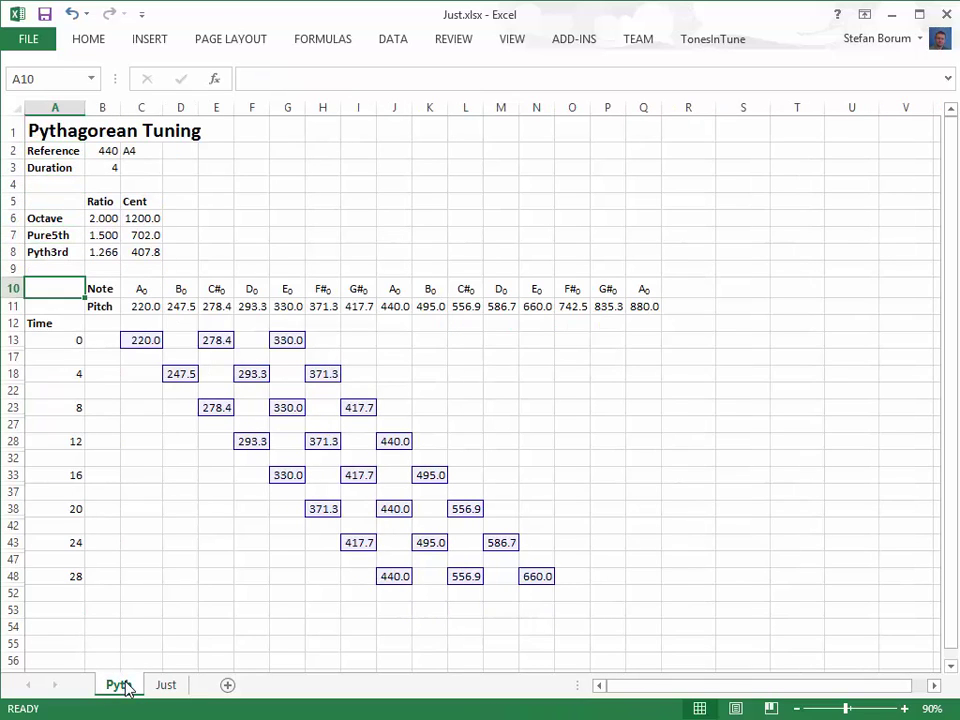
key("Right")
key("Right")
key("shift+Right")
key("shift+Right")
key("shift+Right")
key("shift+Right")
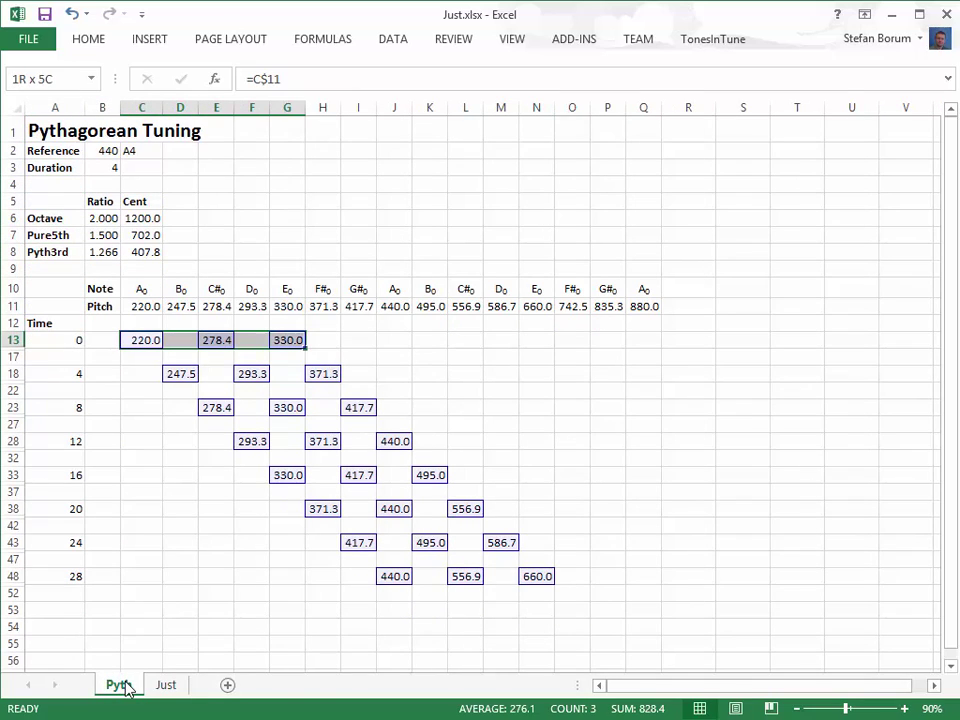
Play the selected Pythagorean chord with the TonesInTune play control scoped to Selection, and hide the event list.
left_click(713, 39)
left_click(39, 65)
left_click(104, 72)
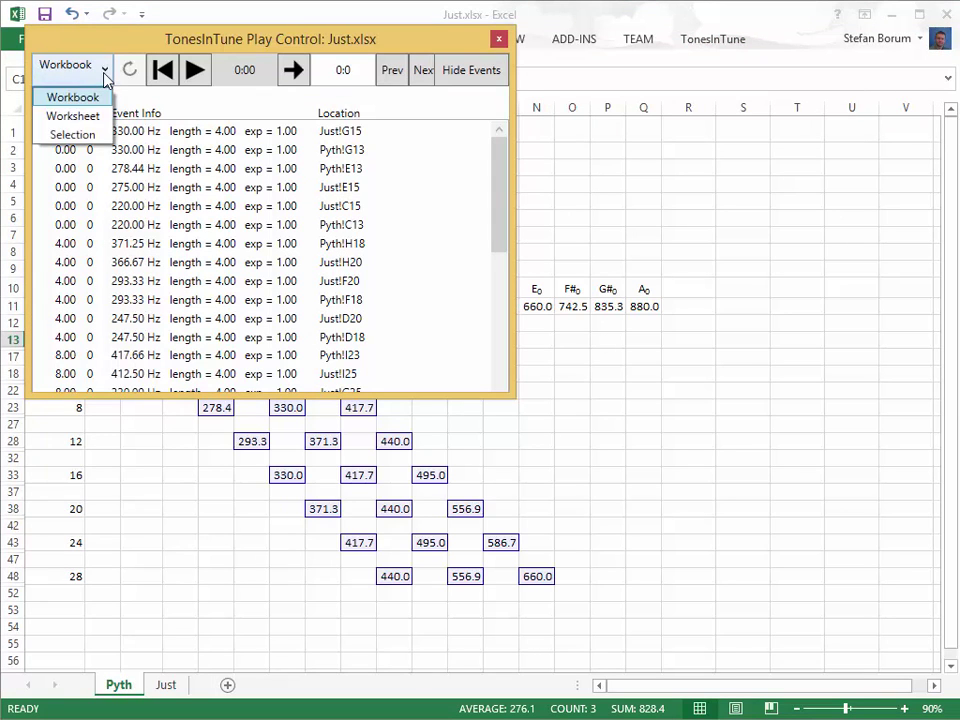
left_click(84, 136)
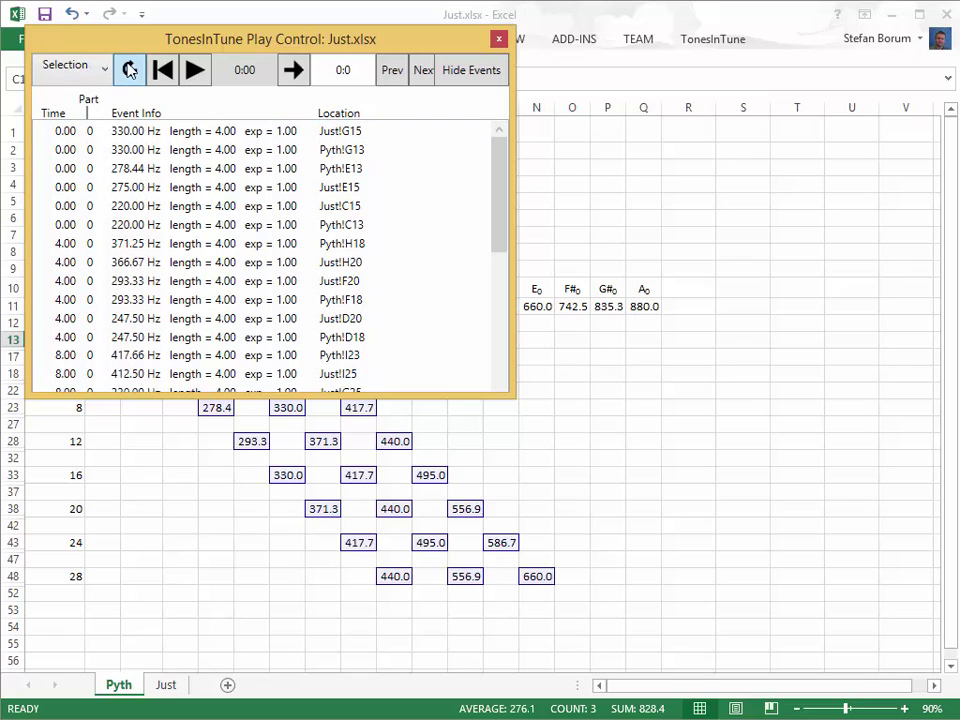
left_click(129, 69)
left_click(197, 71)
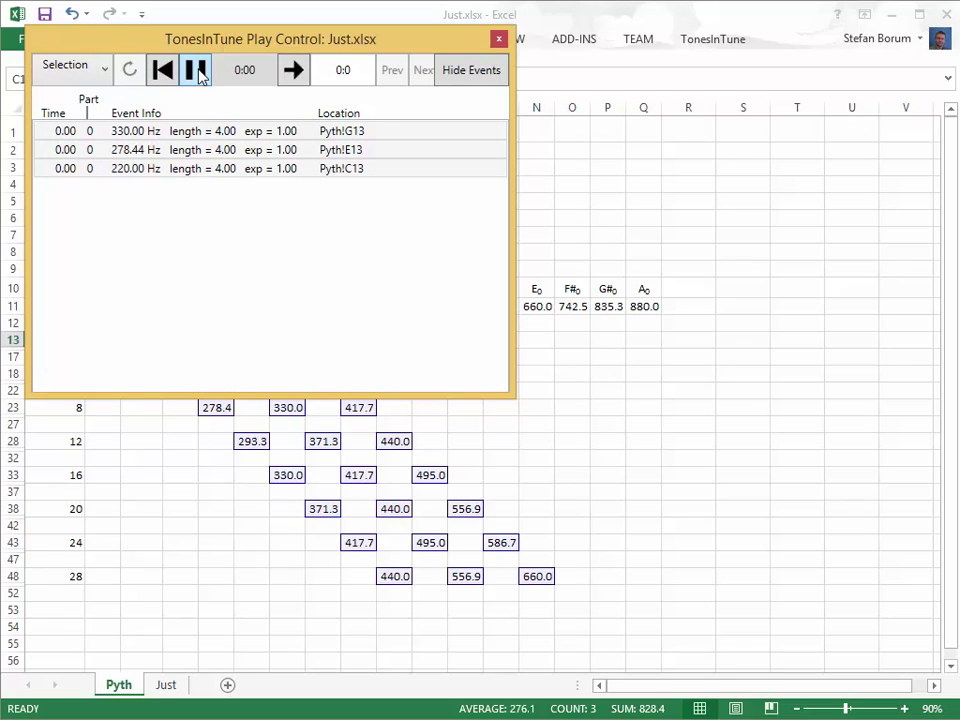
left_click(471, 72)
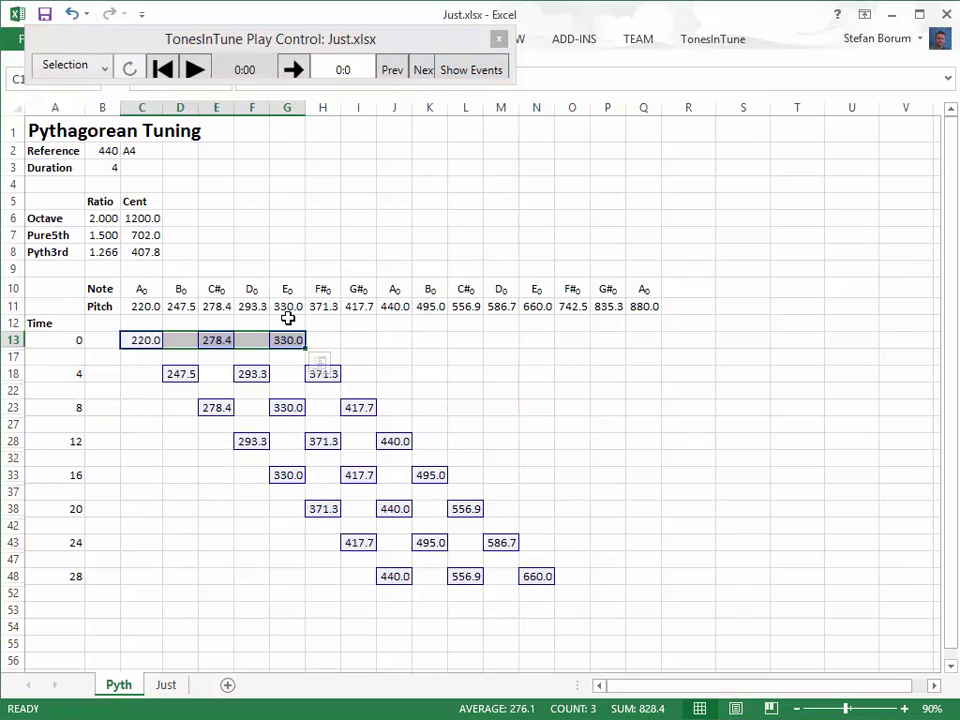
Switch to the Just sheet, refresh the playback events and play its selected first chord.
left_click(166, 686)
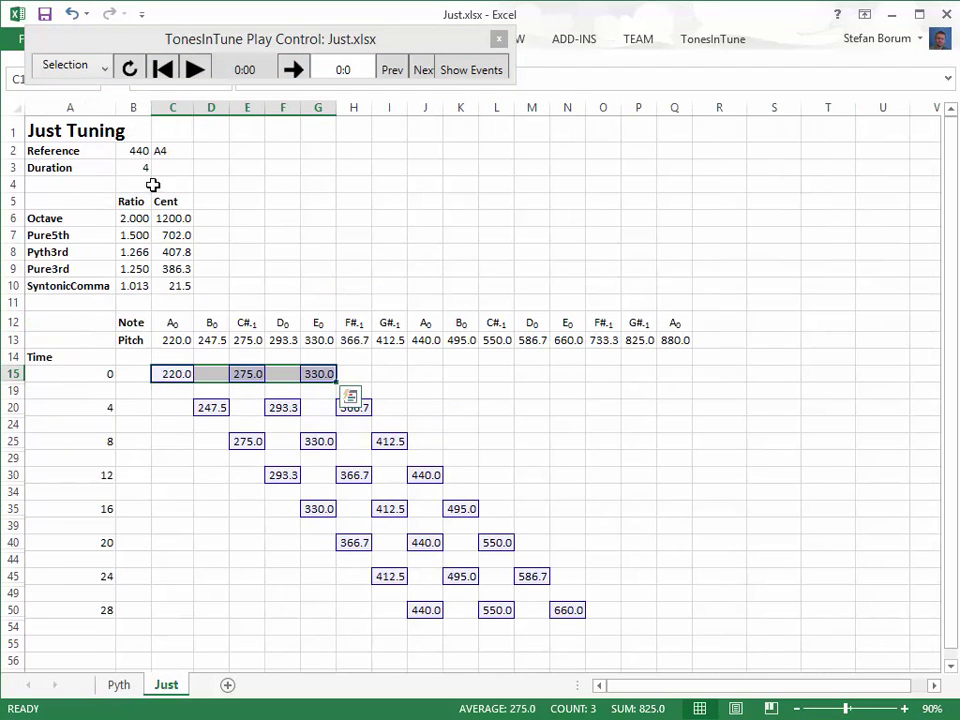
left_click(130, 68)
left_click(195, 70)
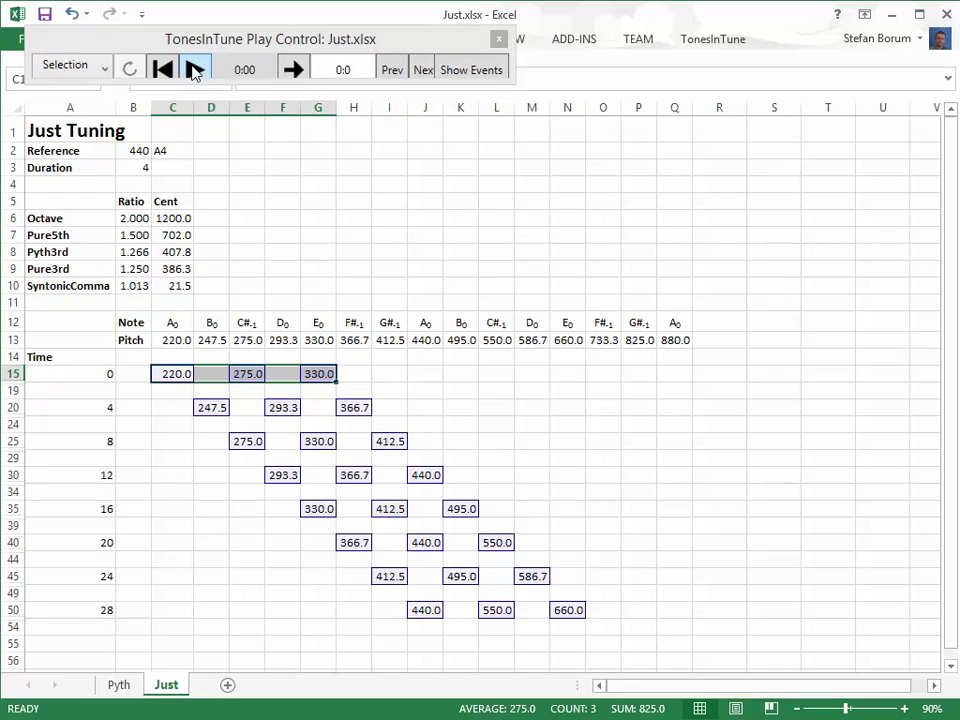
Move the play control off the ribbon, scope playback to Worksheet and play the Just sheet's chords.
left_click_drag(182, 39, 614, 181)
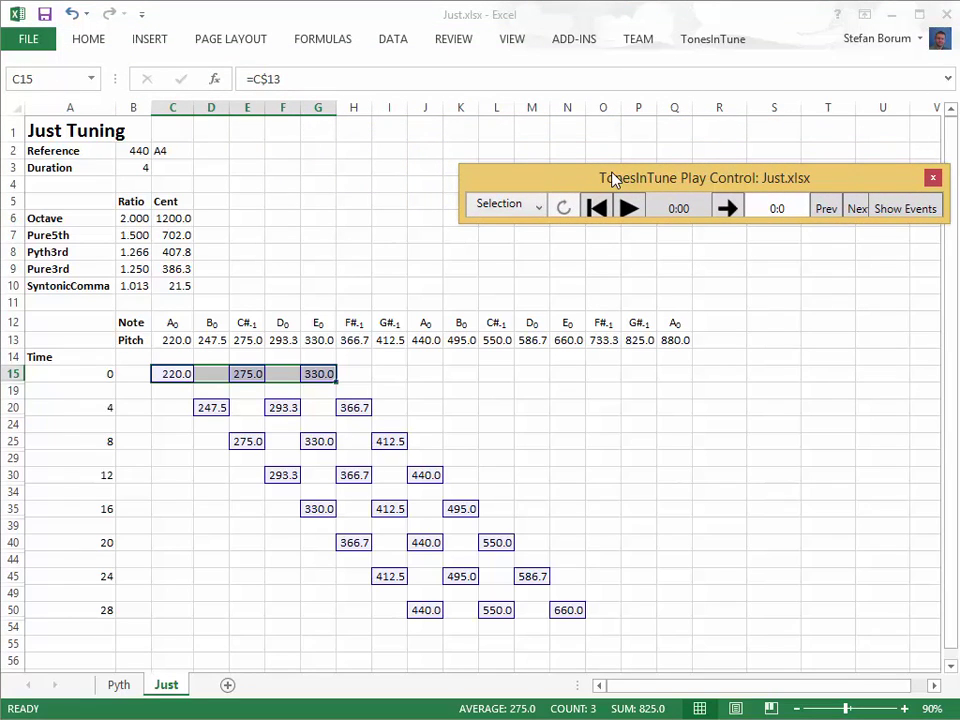
left_click(539, 208)
left_click(514, 255)
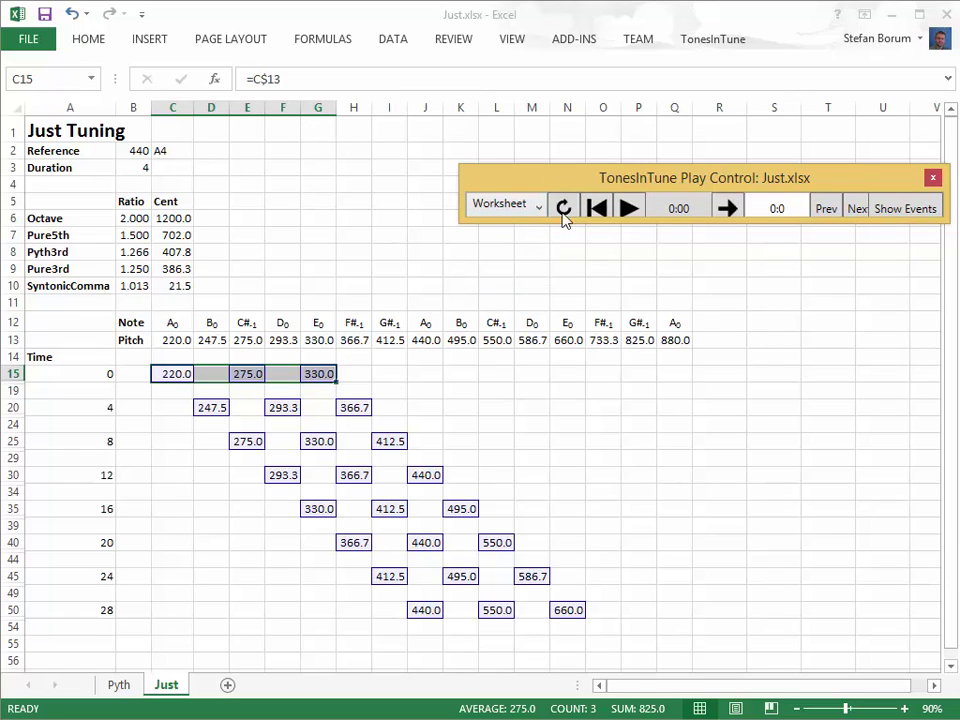
left_click(629, 207)
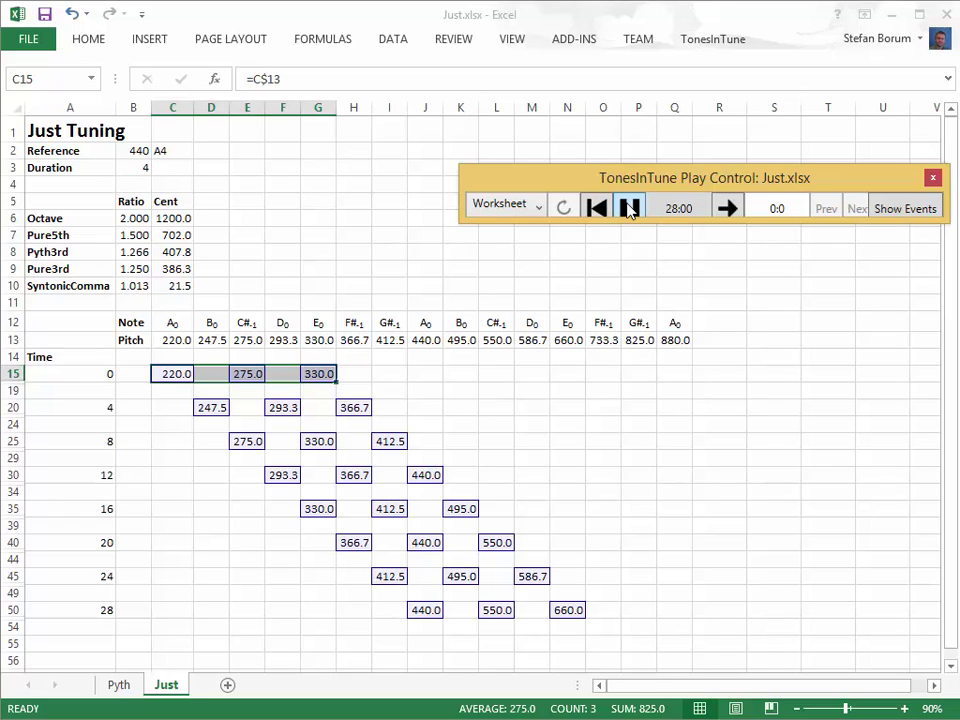
left_click(629, 207)
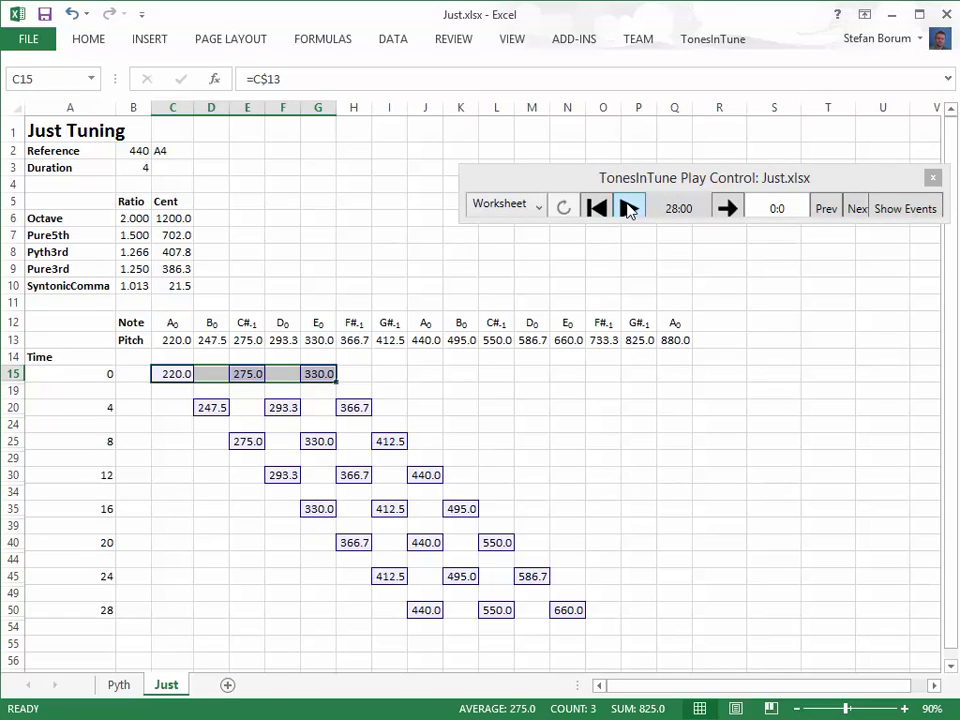
Enter the bold heading GCD in B14 below the Pitch label.
key("Left")
key("Up")
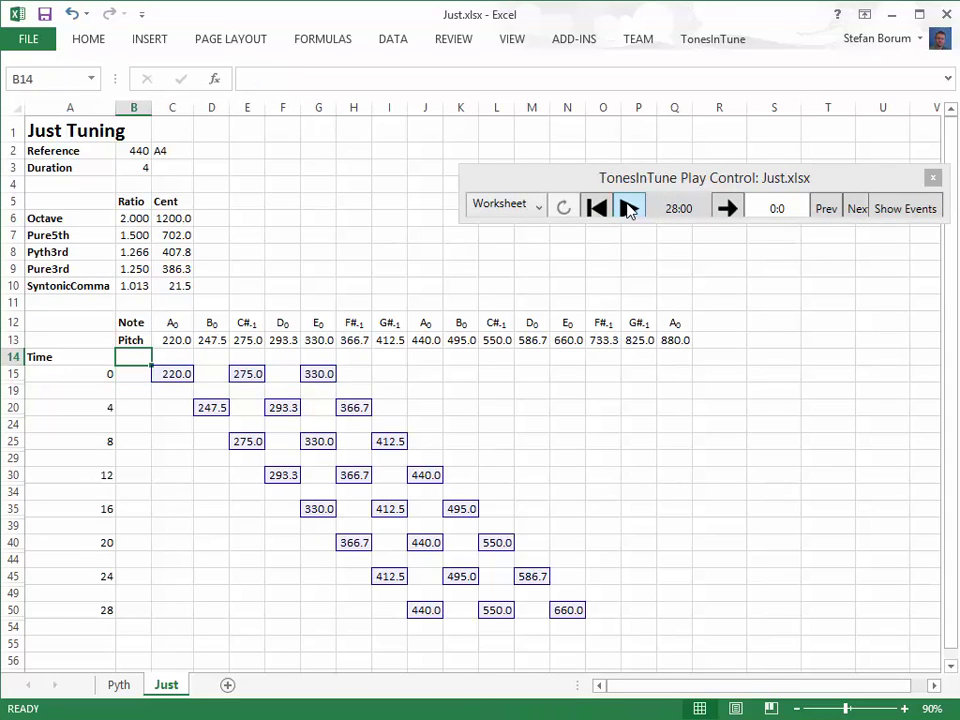
type("GCD")
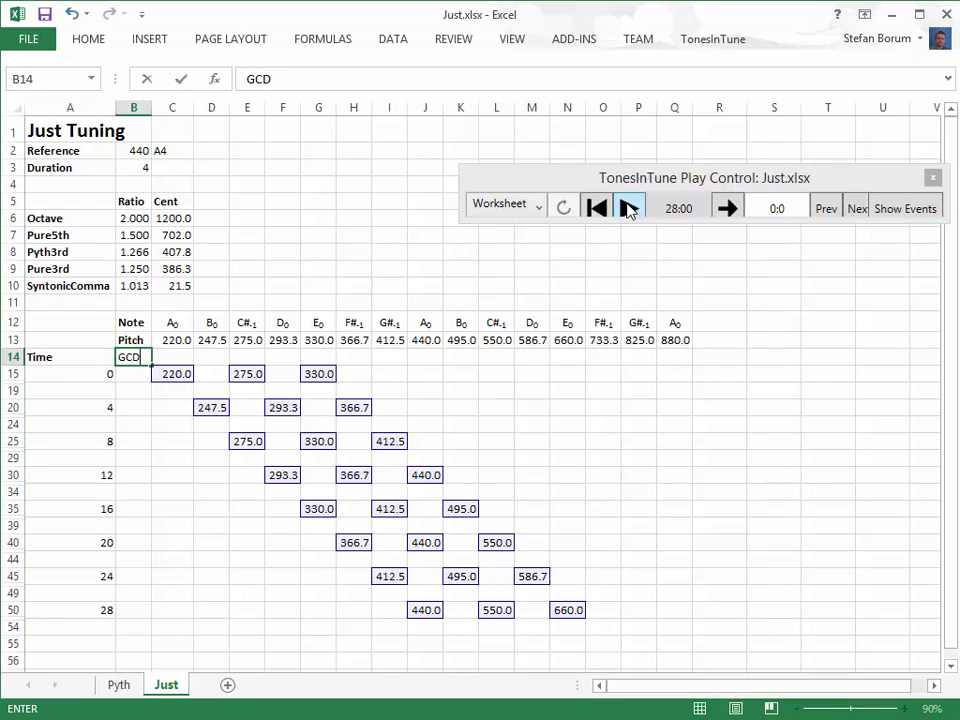
key("ctrl+Return")
key("ctrl+b")
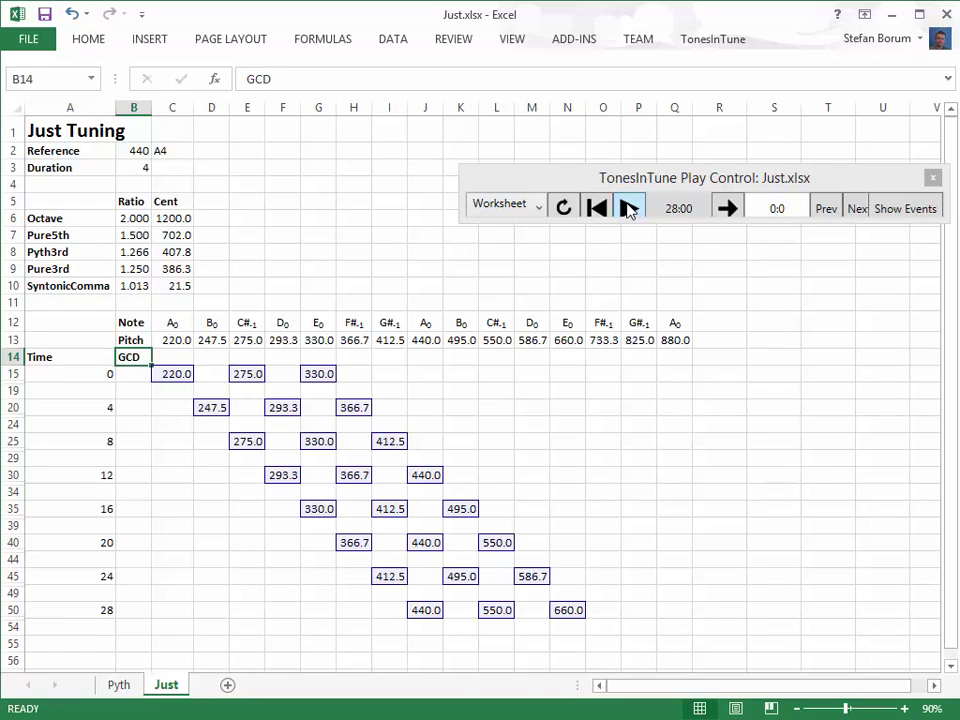
Insert blank cells at B12:B54, shifting the existing labels and chord table one column right.
key("Up")
key("Up")
key("shift+Down")
key("shift+Down")
key("shift+Down")
key("shift+Down")
key("shift+Down")
key("shift+Down")
key("shift+Down")
key("shift+Down")
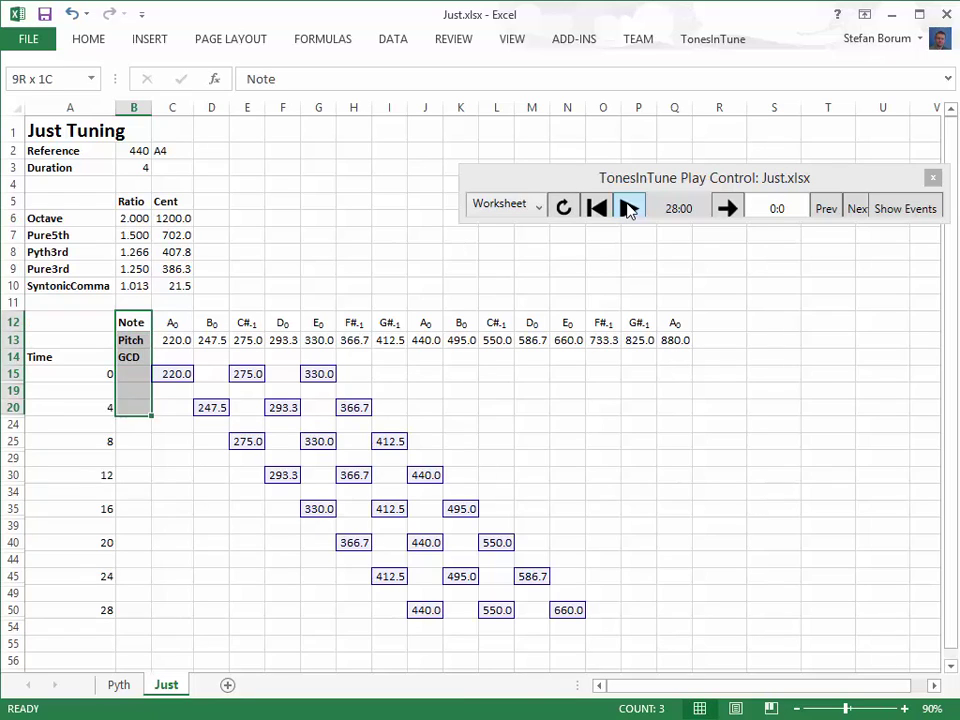
key("shift+Down")
key("shift+Down")
key("shift+Down")
key("shift+Down")
key("shift+Down")
key("shift+Down")
key("shift+Down")
key("shift+Down")
key("shift+Down")
key("shift+Down")
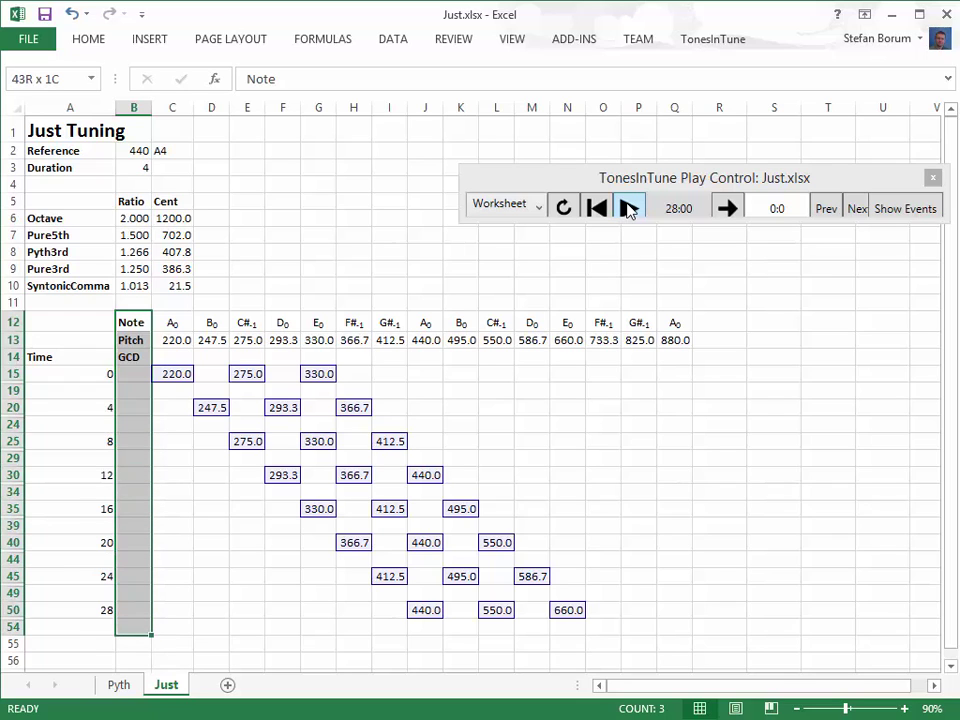
key("alt")
key("h")
key("i")
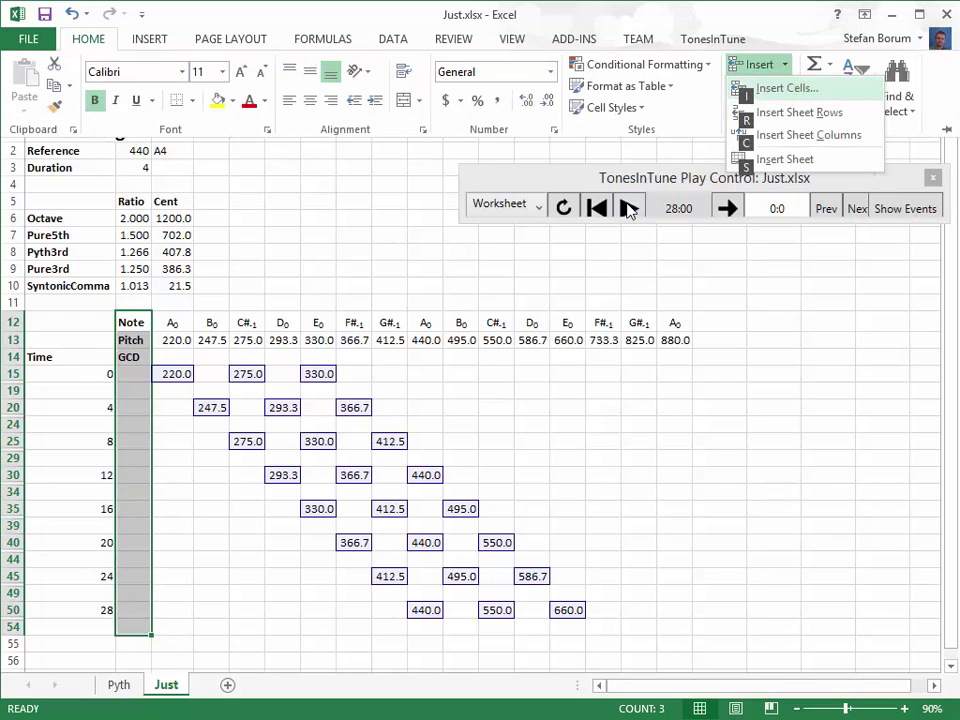
key("i")
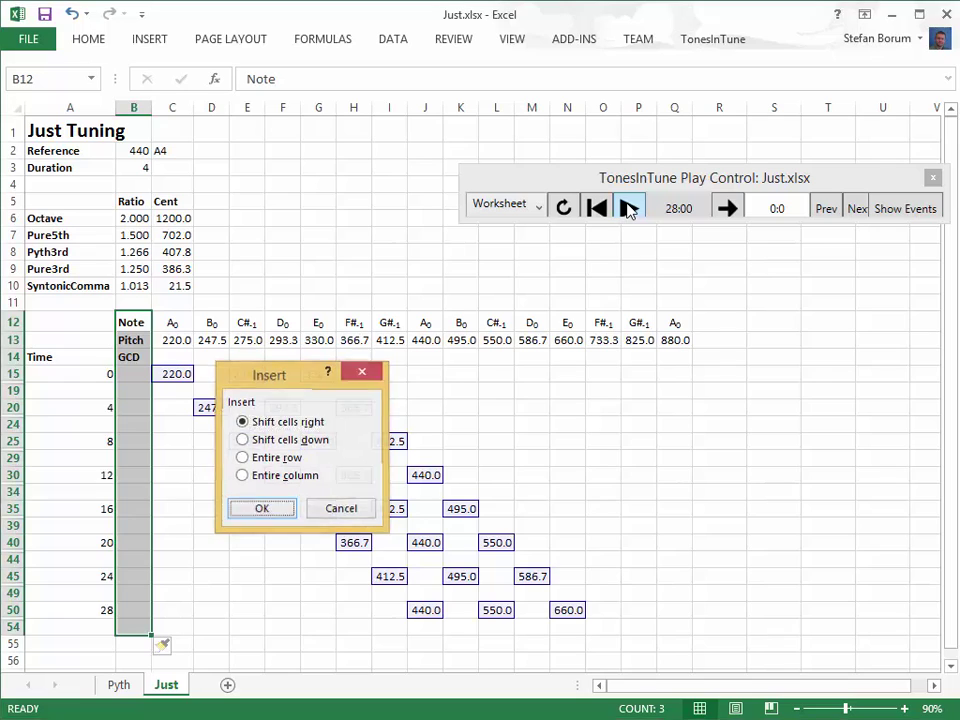
key("Return")
Enter the heading Quot. in B14, beside the GCD heading.
key("Down")
key("Down")
type("Qu")
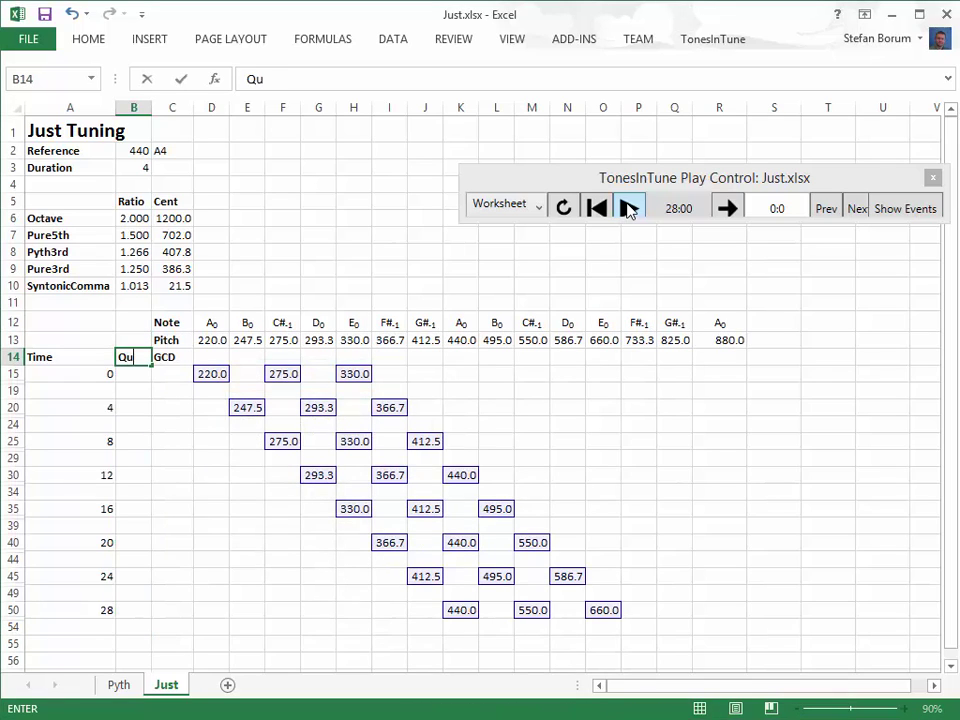
type("ot.")
key("Return")
Enter the quotients 4, 10, 10 and 4 for the first four chords in B15, B20, B25 and B30.
type("4")
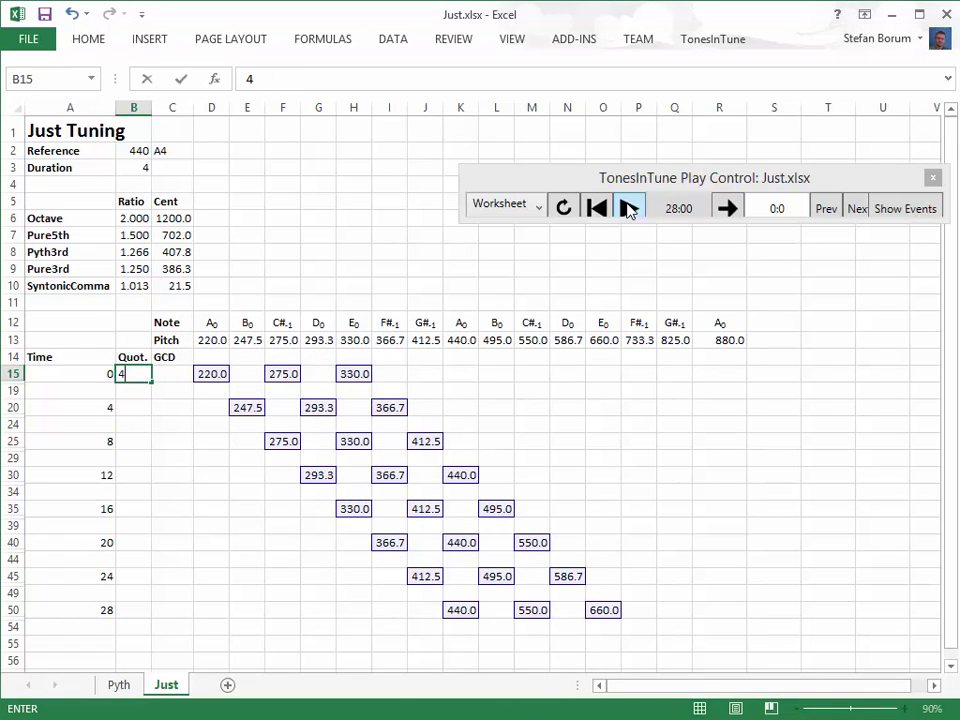
key("Return")
type("10")
key("Return")
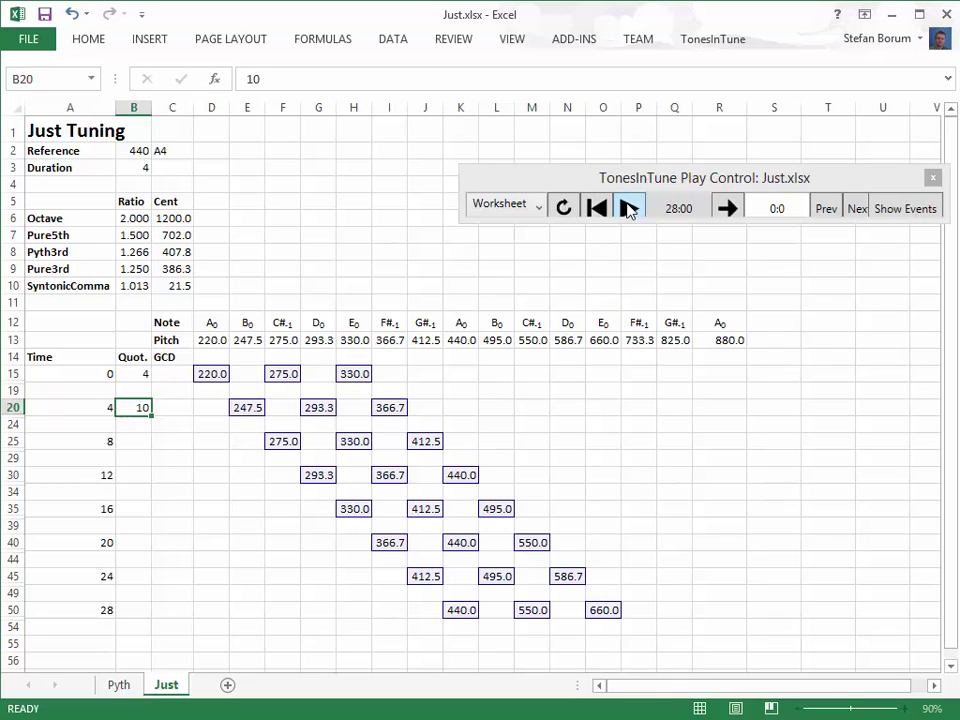
type("10")
key("Return")
key("Return")
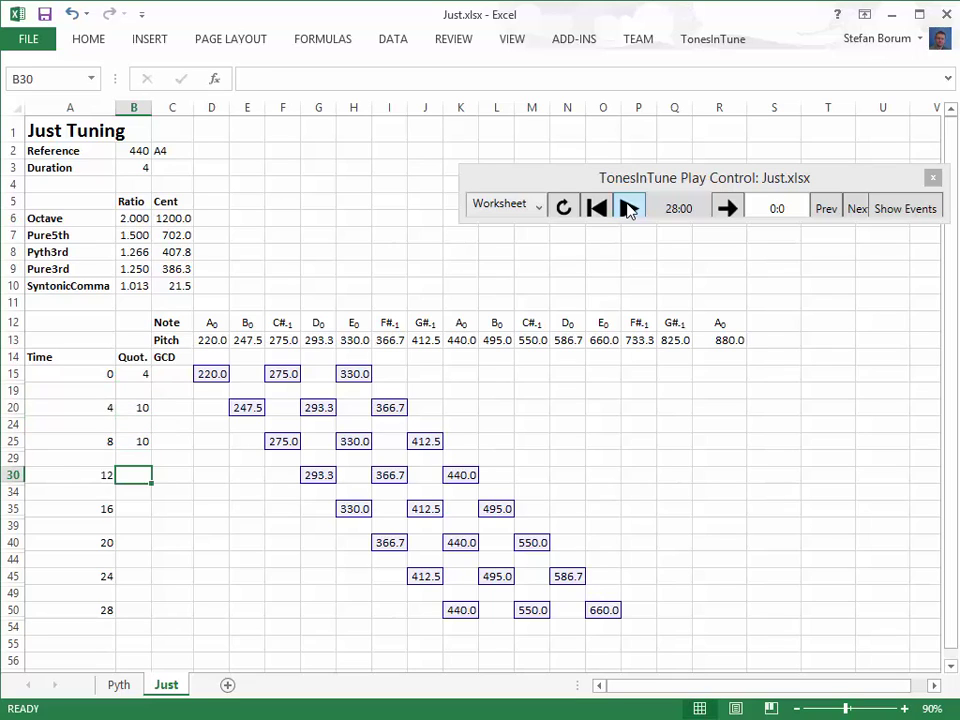
type("4")
key("Return")
key("Return")
Enter the quotients 4, 10, 5 and 4 for the last four chords in B35, B40, B45 and B50.
type("4")
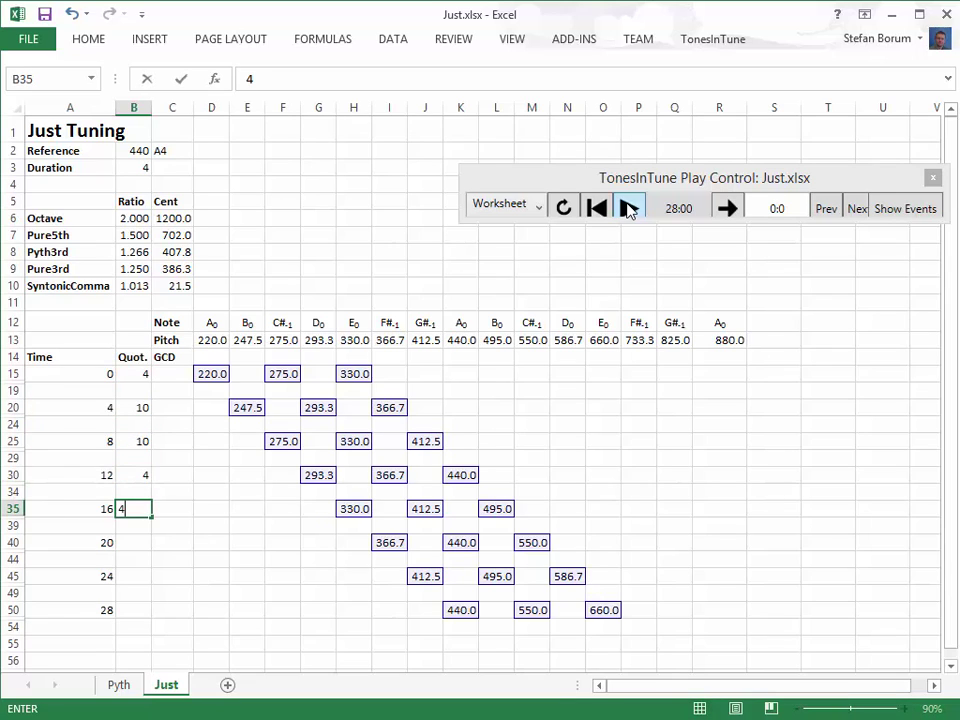
key("Return")
key("Return")
type("10")
key("Return")
key("Return")
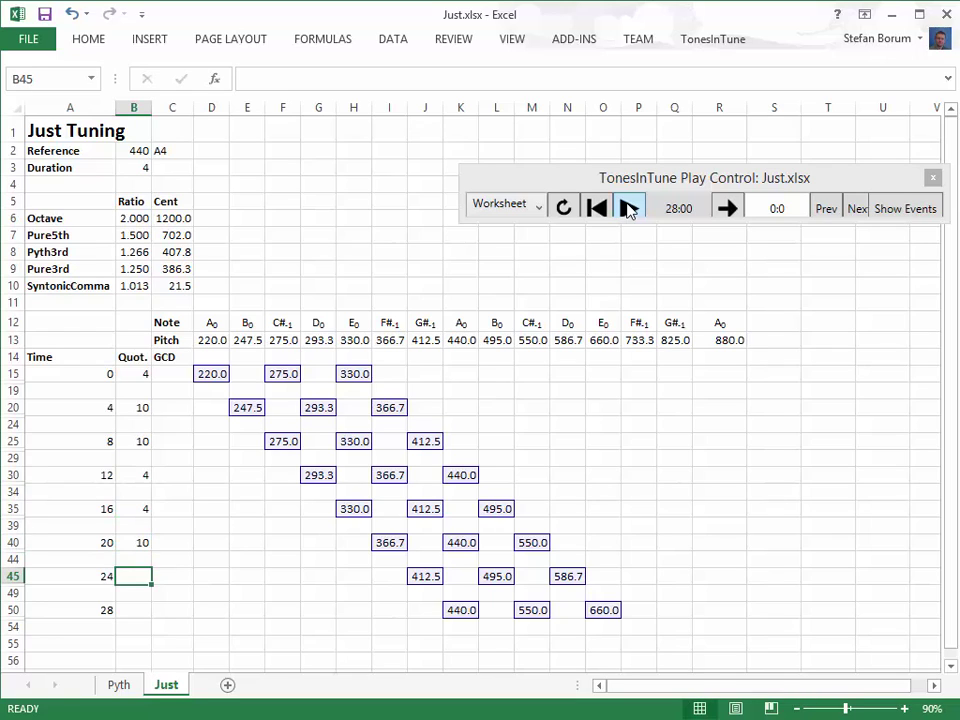
type("5")
key("Return")
key("Return")
type("4")
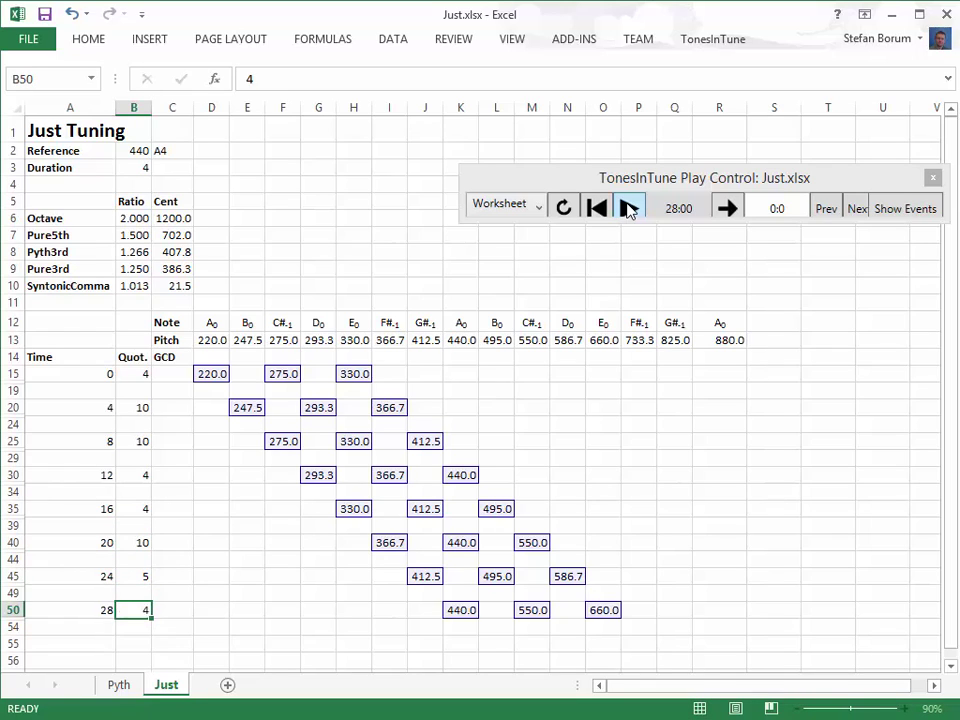
key("Tab")
Enter the formula =D15/B15 in C15 as the first chord's GCD.
key("Up")
key("Up")
key("Up")
key("Up")
key("Up")
key("Up")
key("Up")
key("Up")
key("Up")
key("Up")
key("Up")
key("Up")
key("Up")
key("Up")
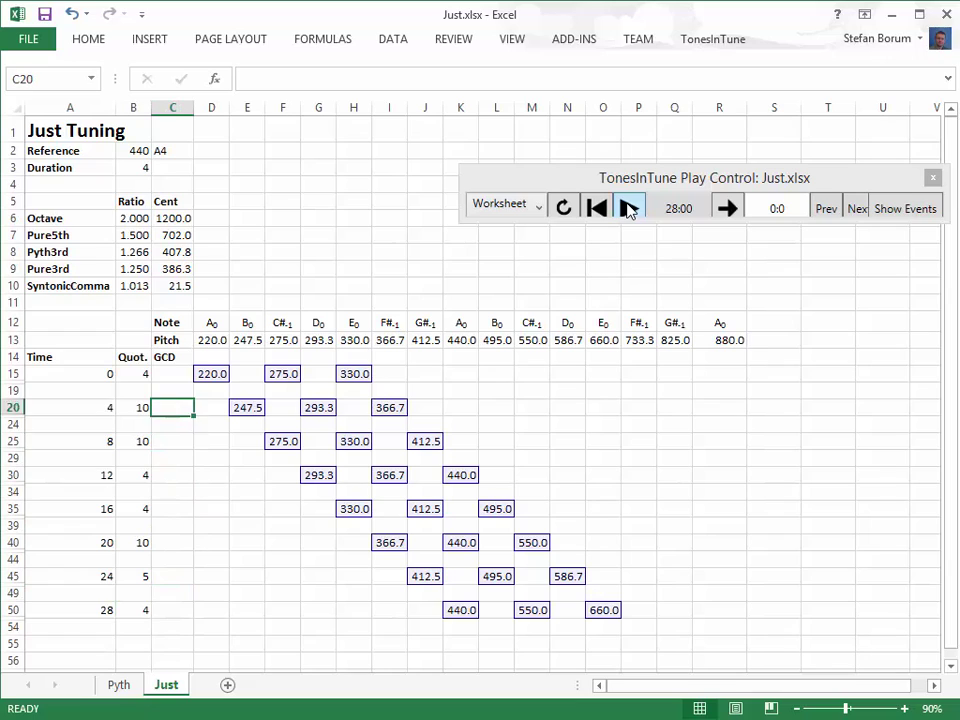
type("=d")
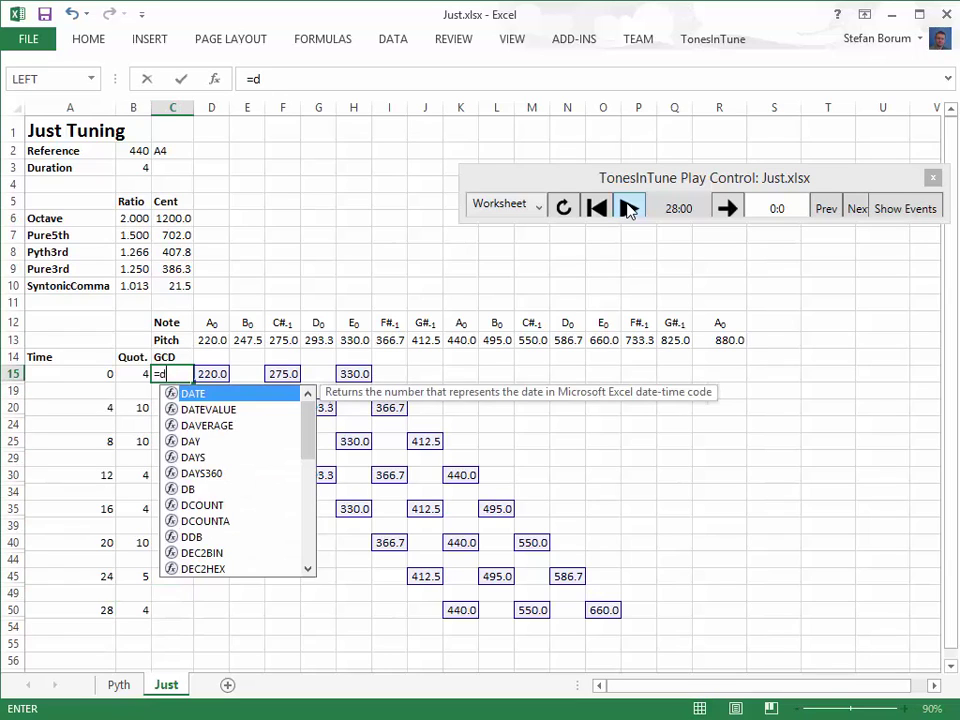
type("15/b15")
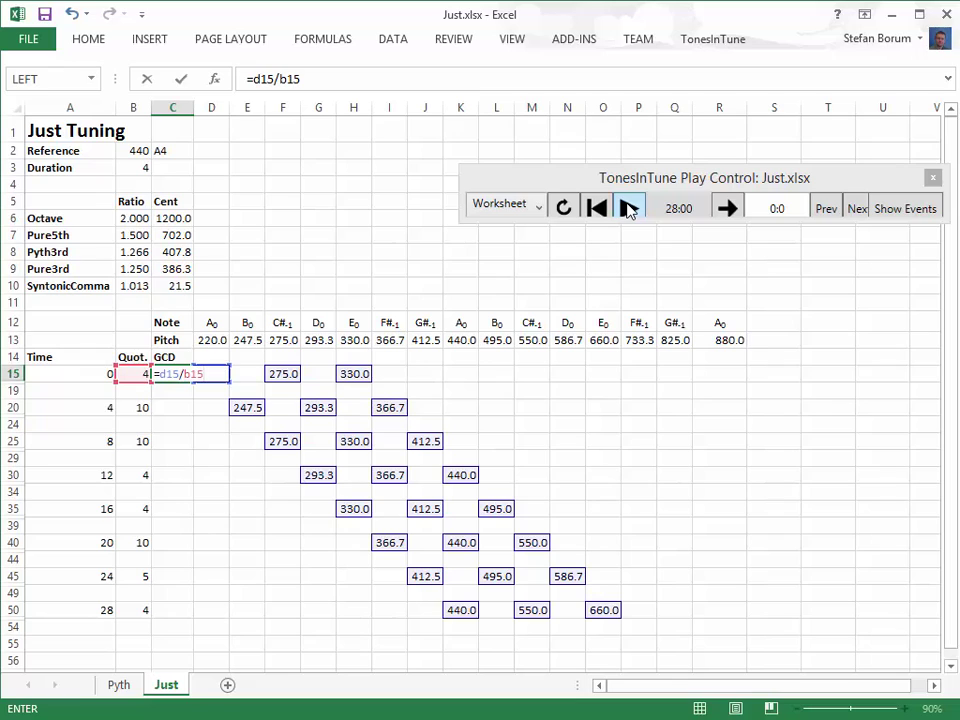
key("ctrl+Return")
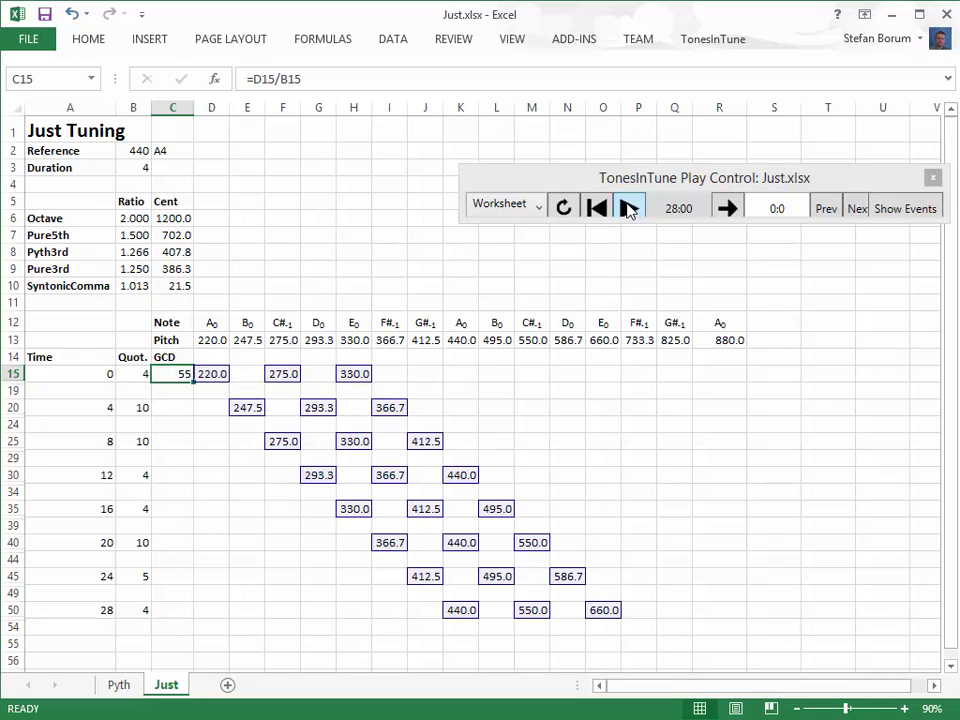
Show the GCD in C15 with one decimal and copy C15:C19 down over C20:C54.
key("shift+Down")
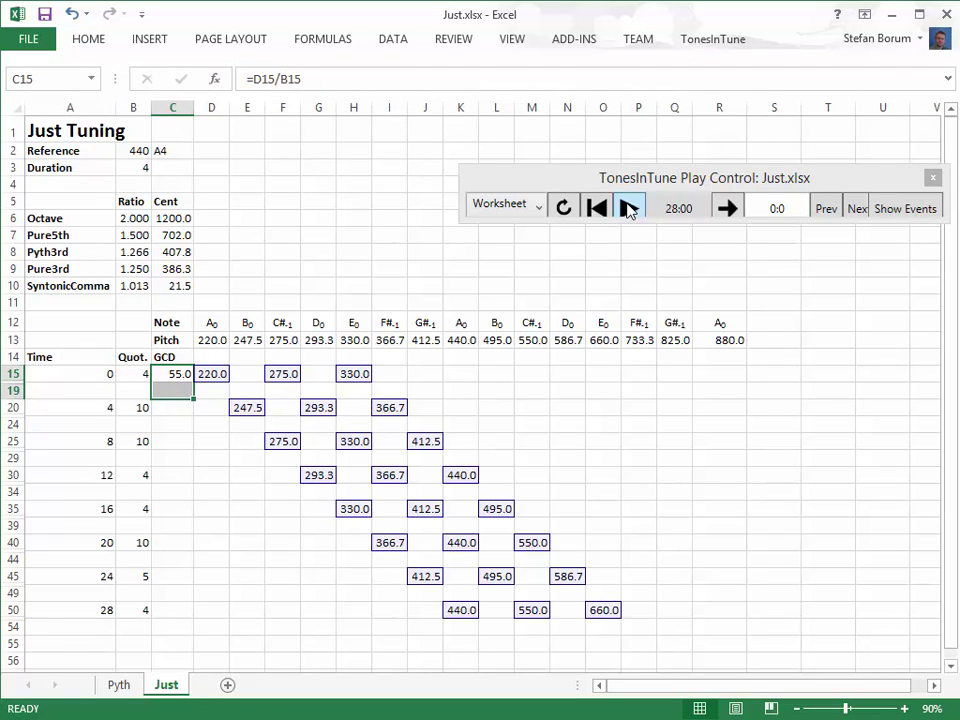
key("ctrl+c")
key("Down")
key("shift+Down")
key("shift+Down")
key("shift+Down")
key("shift+Down")
key("shift+Down")
key("shift+Down")
key("shift+Down")
key("shift+Down")
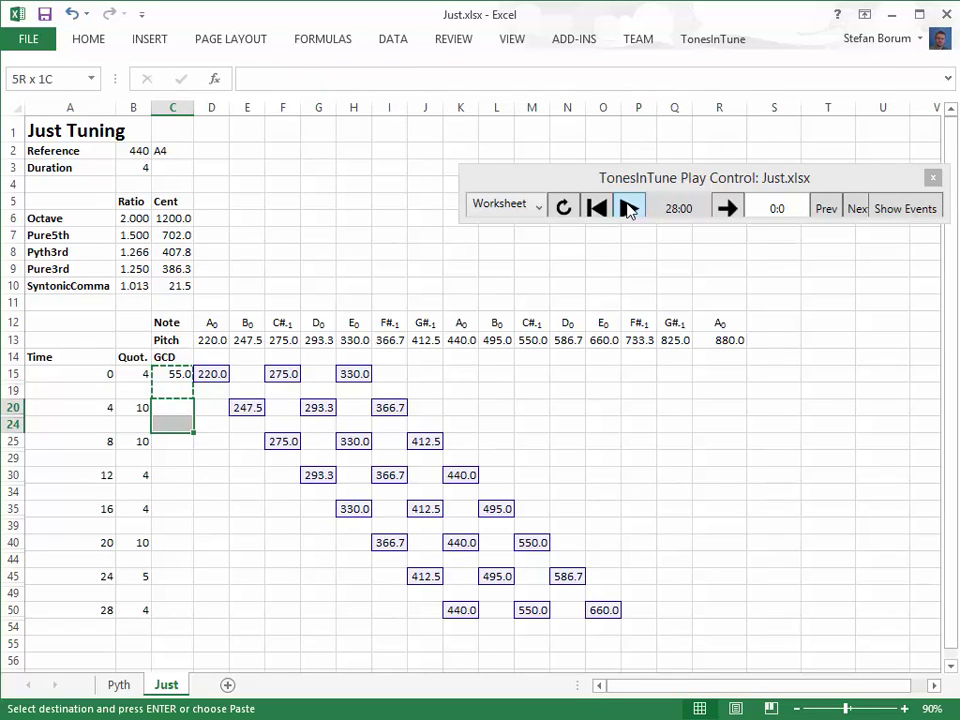
key("shift+Down")
key("shift+Down")
key("shift+Down")
key("shift+Down")
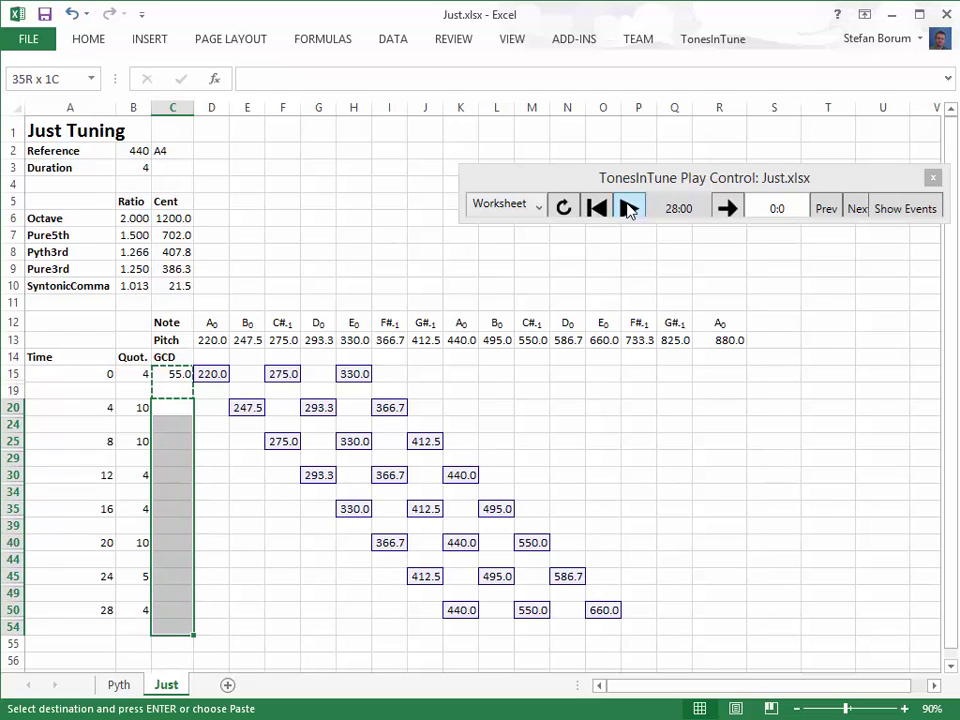
key("ctrl+v")
Change the second chord's GCD formula in C20 to =E20/B20.
key("F2")
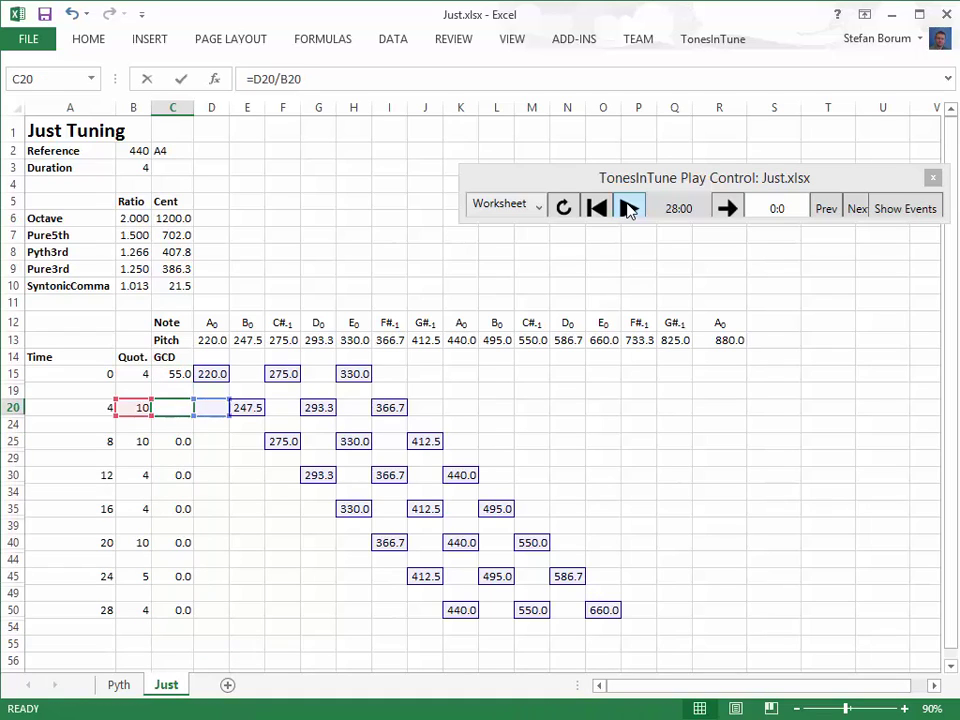
key("Left")
key("Left")
key("Left")
key("Left")
key("Left")
key("Left")
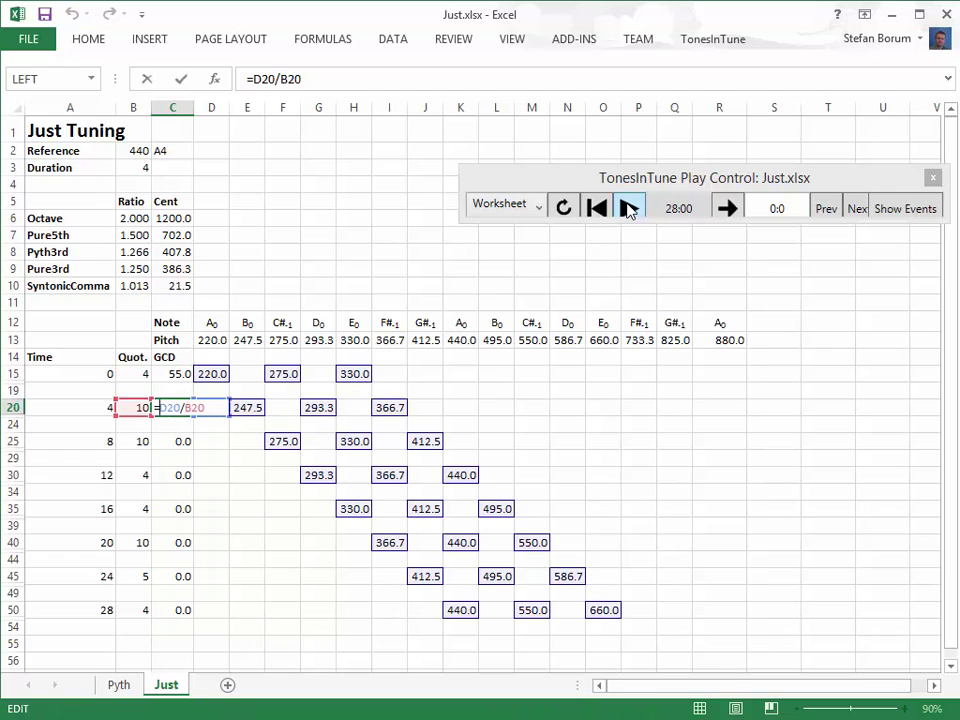
key("shift+Left")
type("E")
key("ctrl+Return")
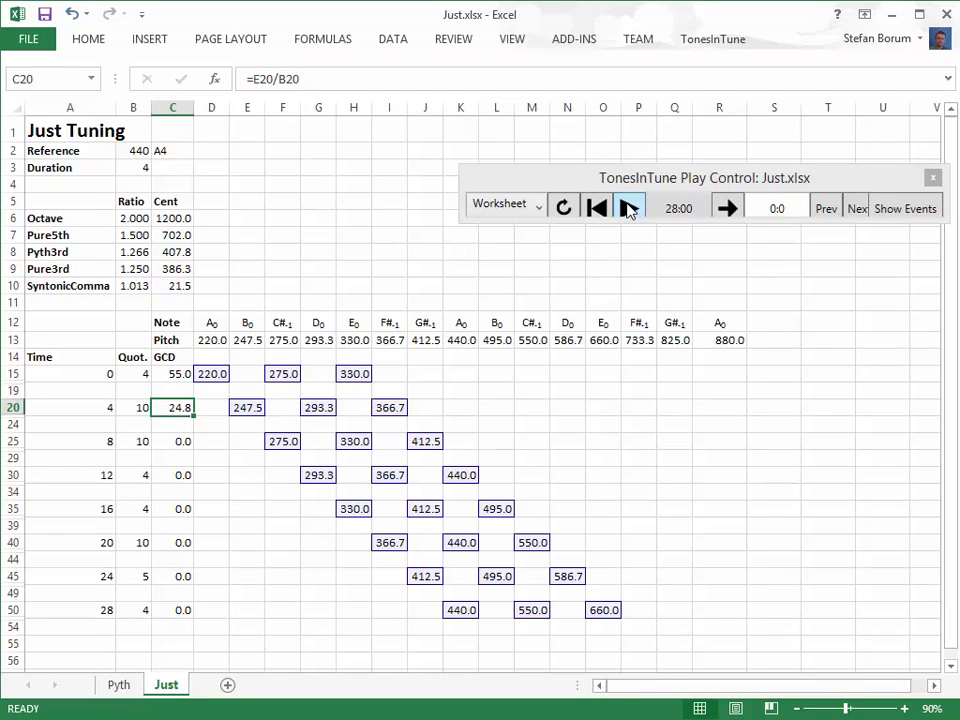
Change the third chord's GCD formula in C25 to =F25/B25.
key("Down")
key("F2")
key("Left")
key("Left")
key("Left")
key("Left")
key("Left")
key("Left")
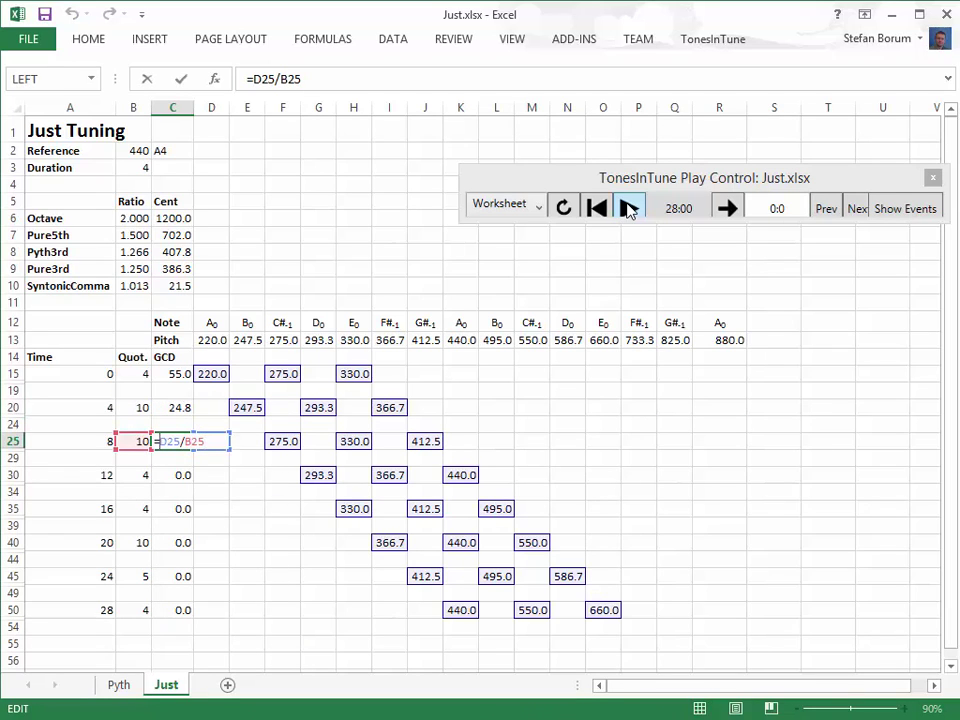
key("shift+Left")
type("F")
key("ctrl+Return")
Change the fourth and fifth chords' GCD formulas to =G30/B30 in C30 and =H35/B35 in C35.
key("Down")
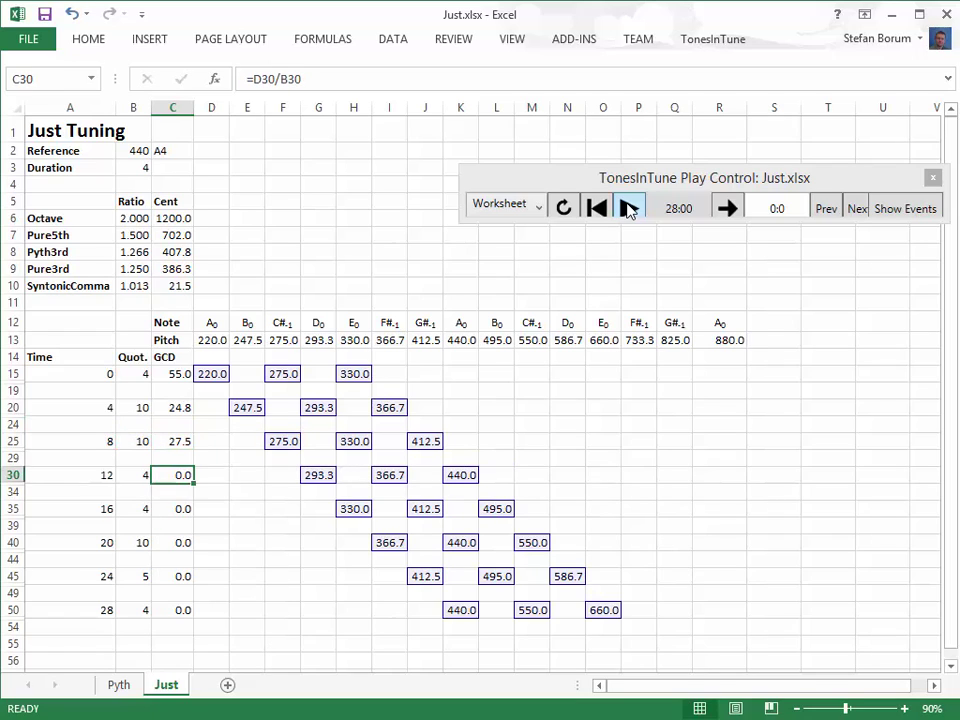
key("F2")
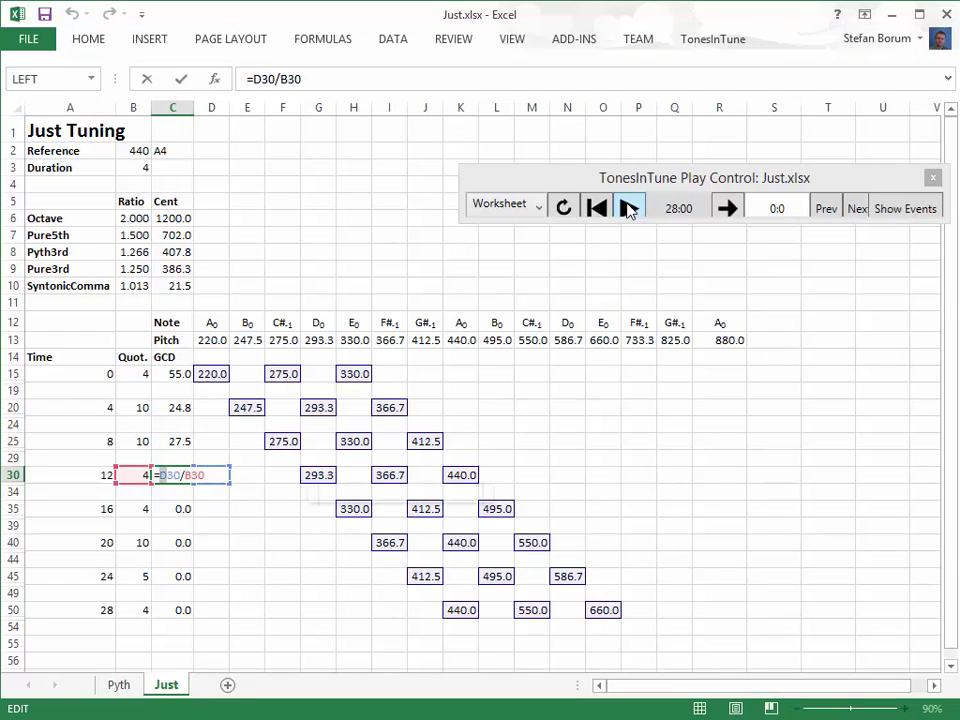
type("G")
key("ctrl+Return")
key("Down")
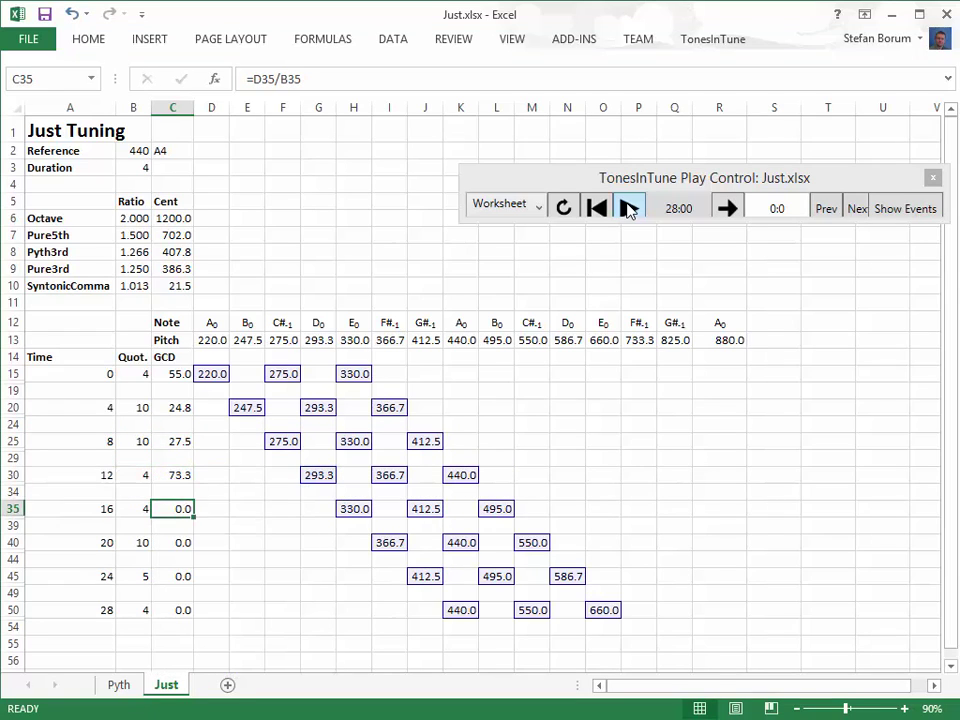
key("F2")
type("H")
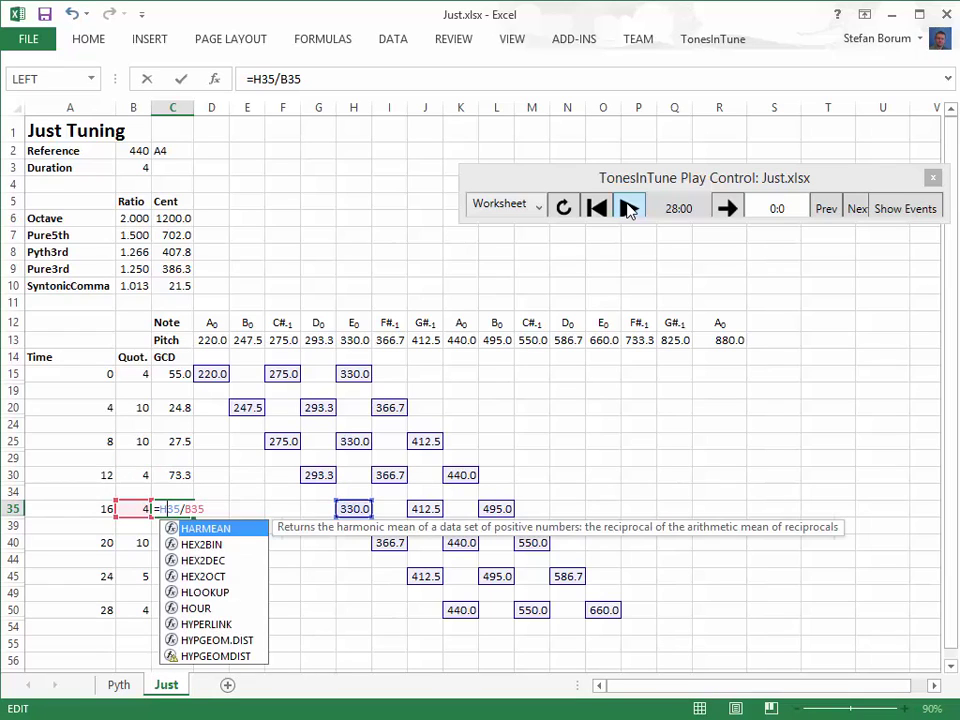
key("ctrl+Return")
Change the sixth chord's GCD formula in C40 to =I40/B40.
key("Down")
key("Down")
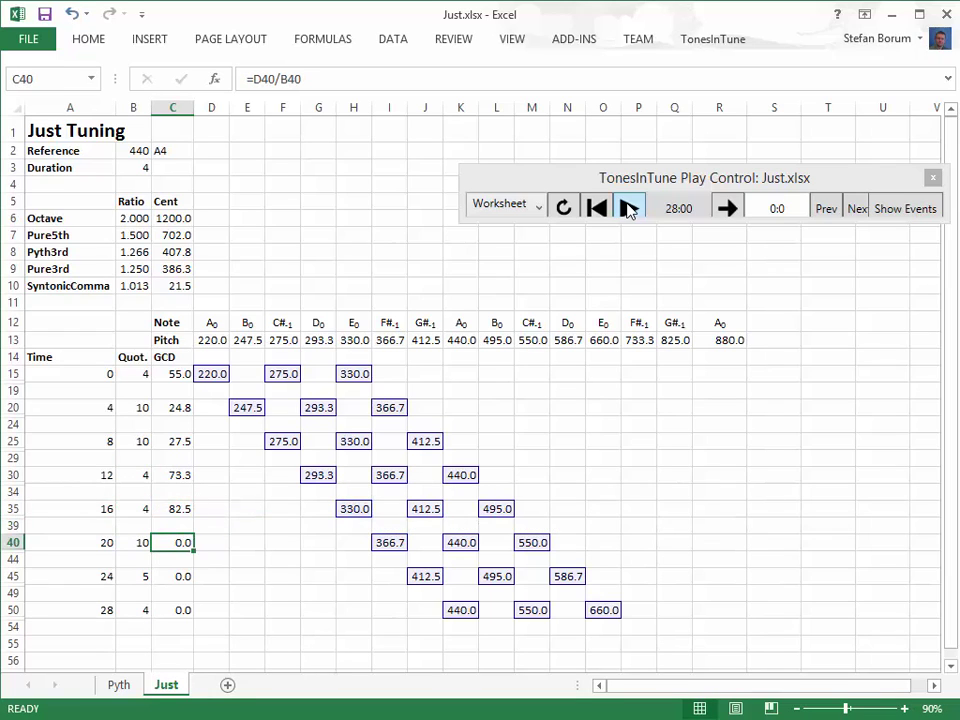
key("F2")
key("Home")
key("Right")
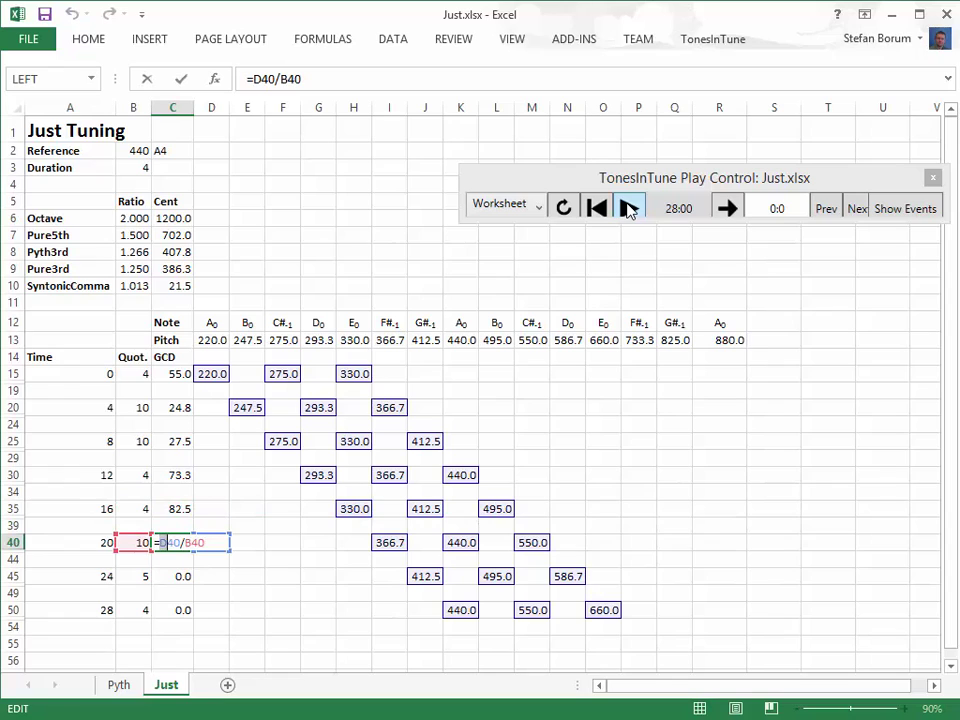
key("shift+Right")
type("I")
key("ctrl+Return")
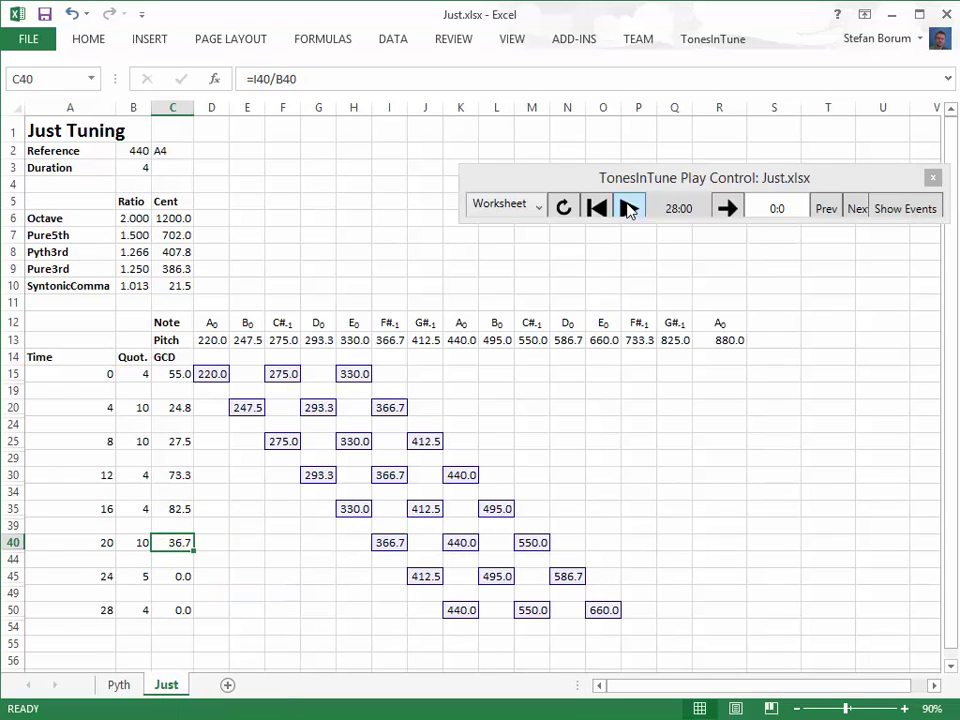
Change the seventh chord's GCD formula in C45 to =J45/B45.
key("Down")
key("Down")
key("F2")
key("Home")
key("Right")
key("shift+Right")
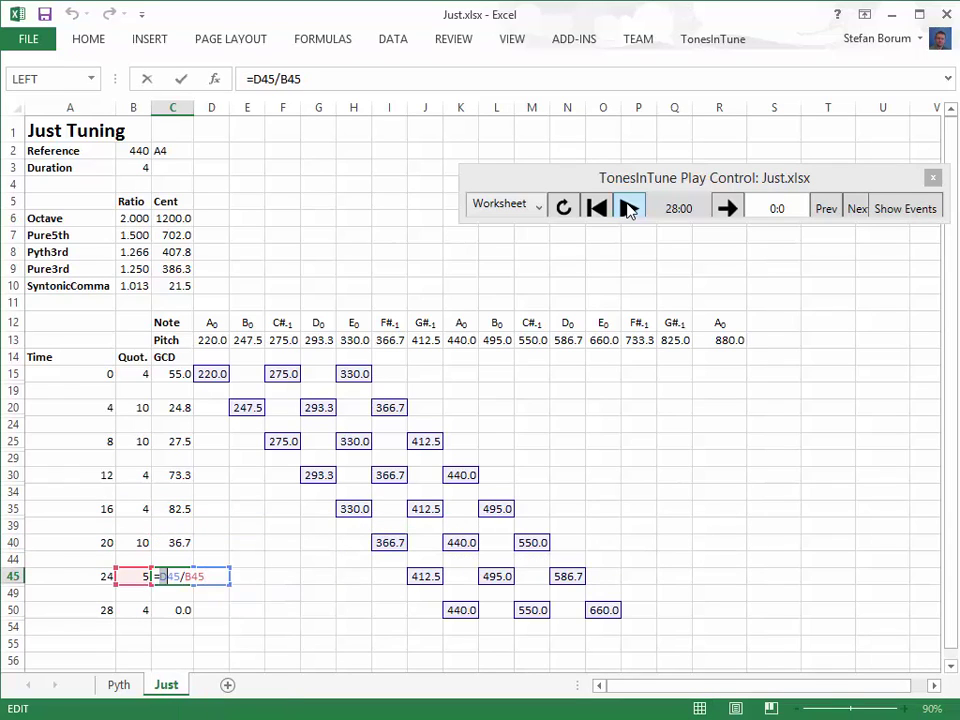
type("I")
key("ctrl+Return")
Change the last chord's GCD formula in C50 to =K50/B50.
key("Down")
key("Down")
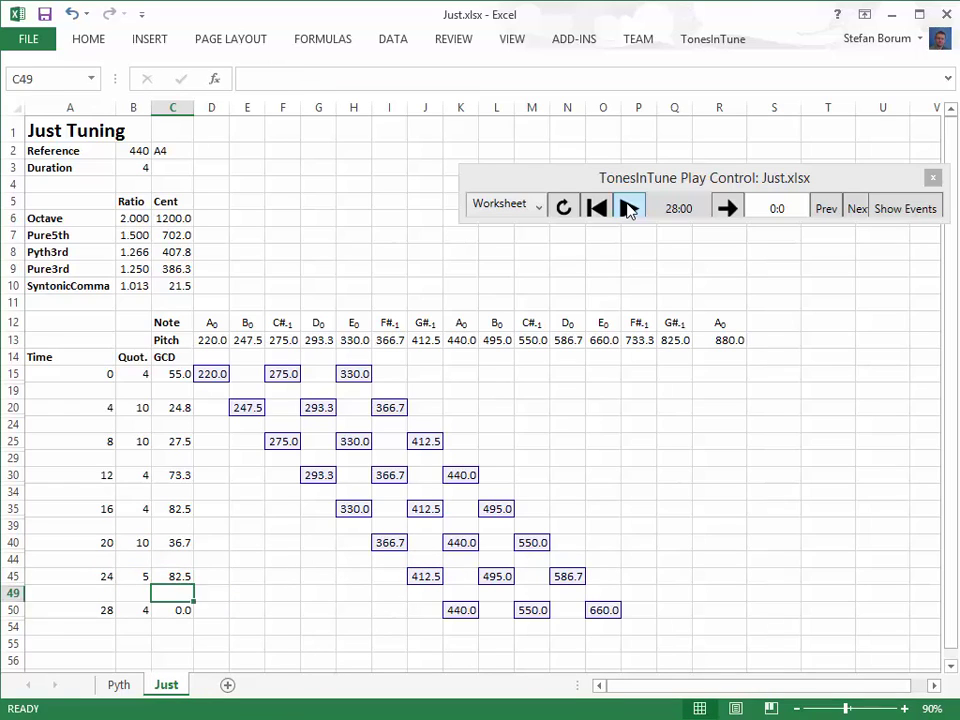
key("F2")
key("Home")
key("Right")
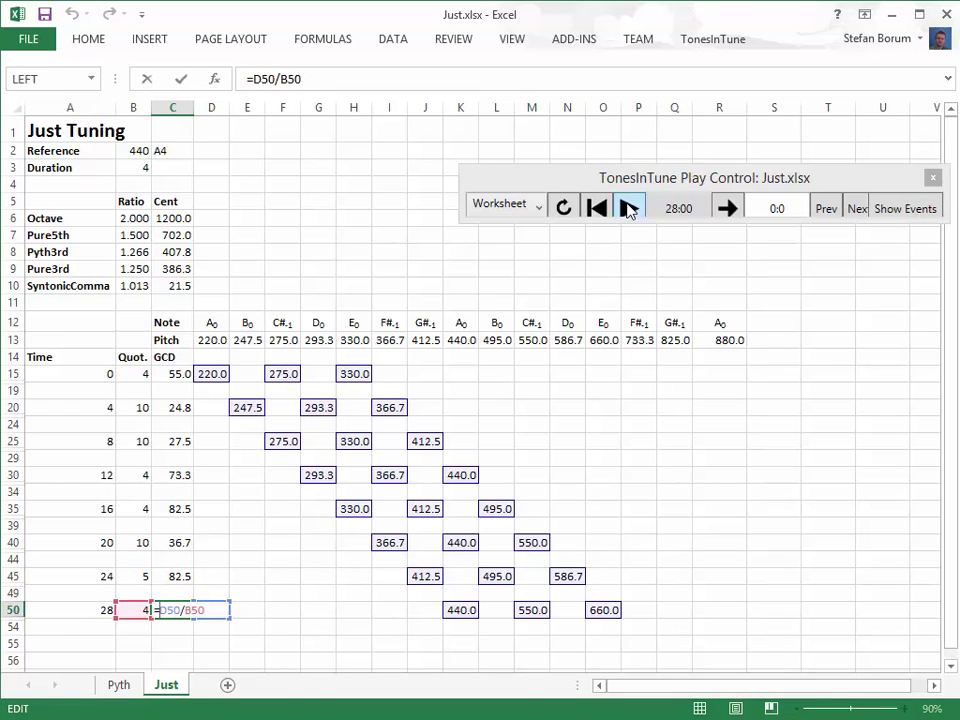
key("shift+Right")
type("K")
key("ctrl+Return")
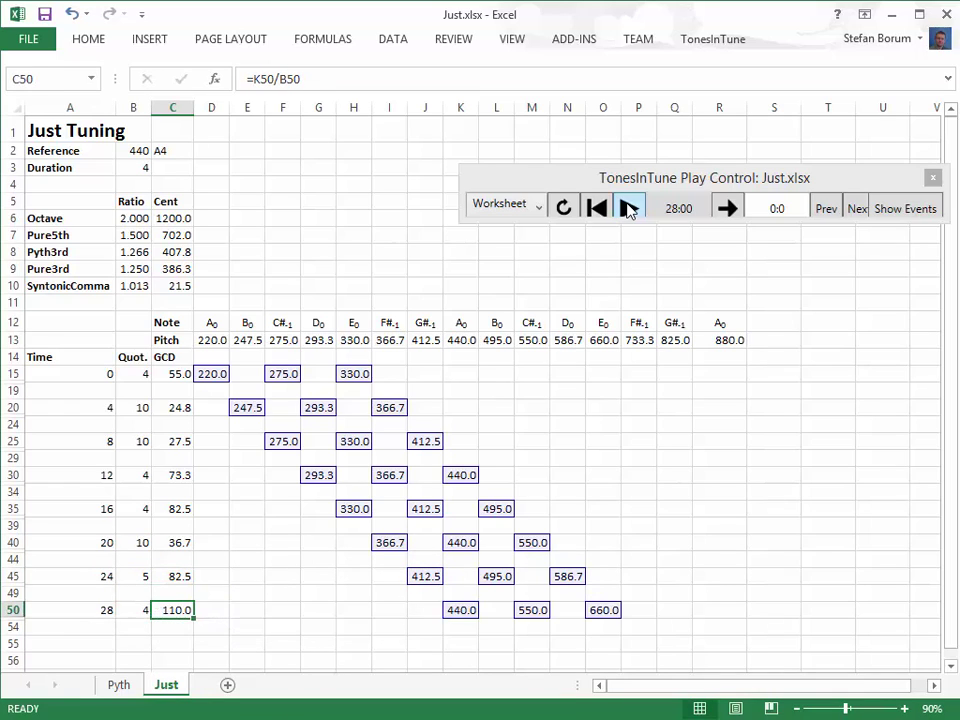
Enter the formula =D15/$C15 in D14 above the first chord's lowest note.
key("Right")
key("Up")
key("Up")
key("Up")
key("Up")
key("Up")
key("Up")
key("Up")
key("Up")
key("Up")
key("Up")
key("Up")
key("Up")
key("Up")
key("Up")
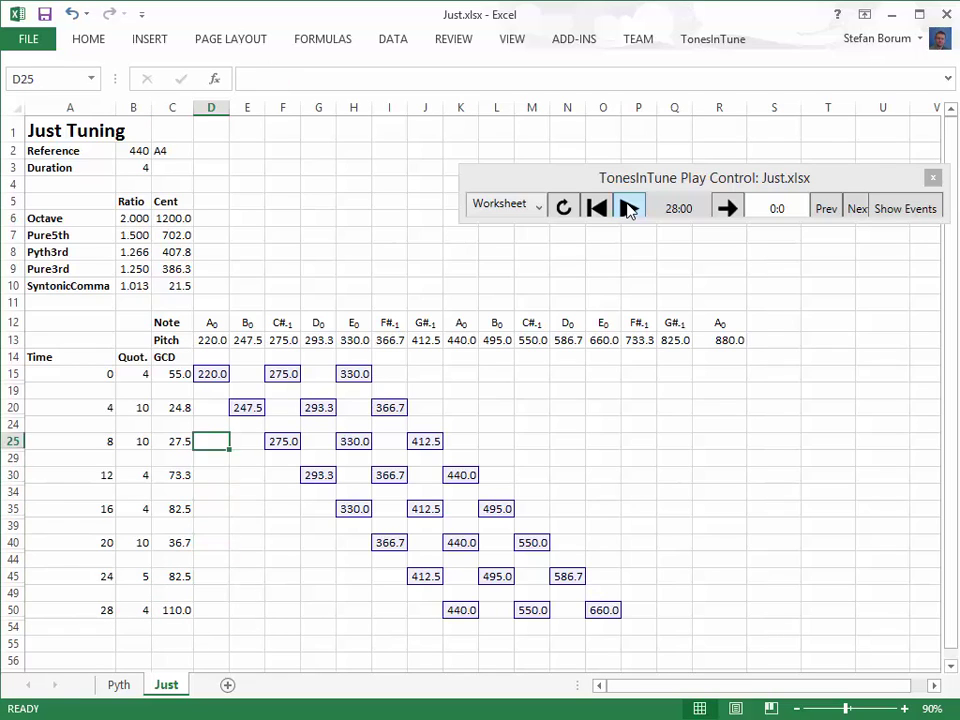
type("=")
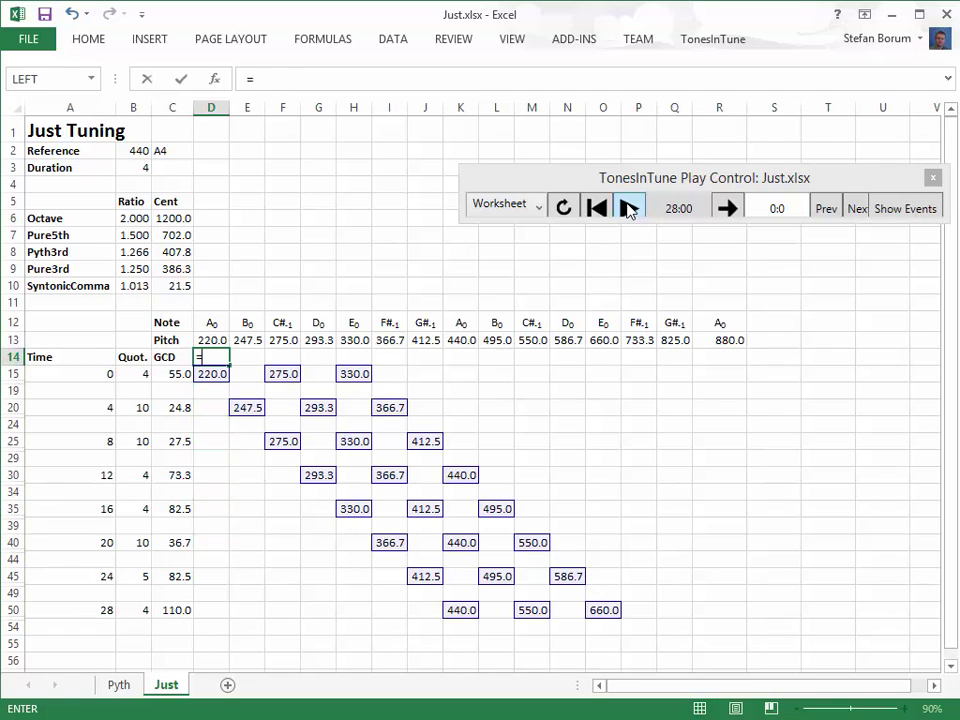
type("d15/$c15")
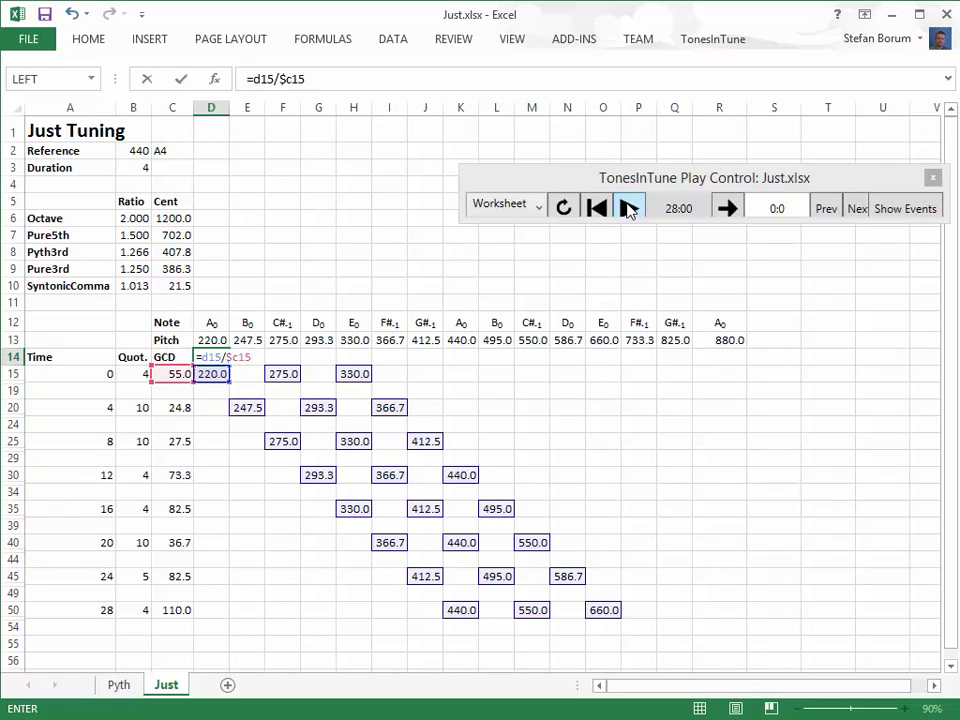
key("ctrl+Return")
Copy the D14 quotient formula to F14 and H14 above the first chord's other notes.
key("ctrl+c")
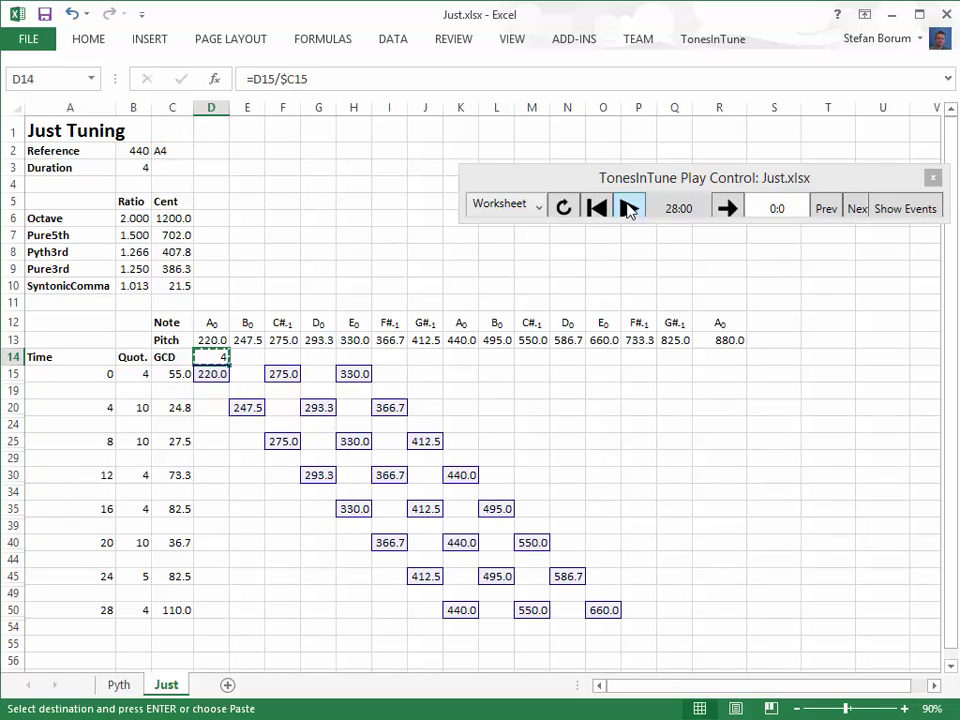
key("Right")
key("Right")
key("ctrl+v")
key("Right")
key("Right")
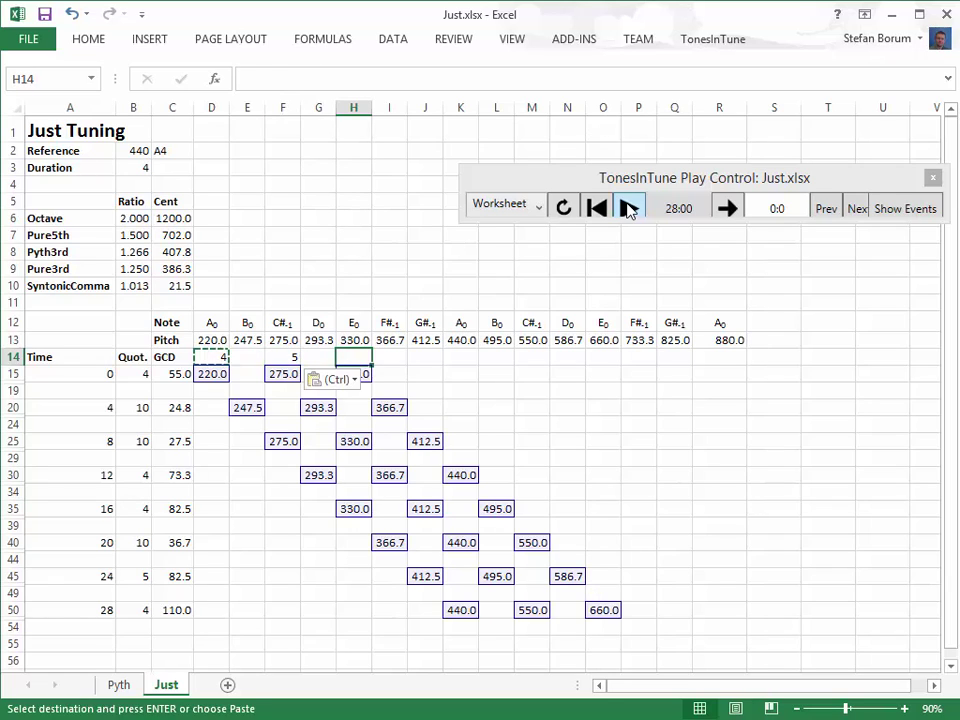
key("ctrl+v")
key("Escape")
Copy the quotient formulas in D14:H14 above the second and third chords, starting at E19 and F24.
key("shift+Left")
key("shift+Left")
key("shift+Left")
key("shift+Left")
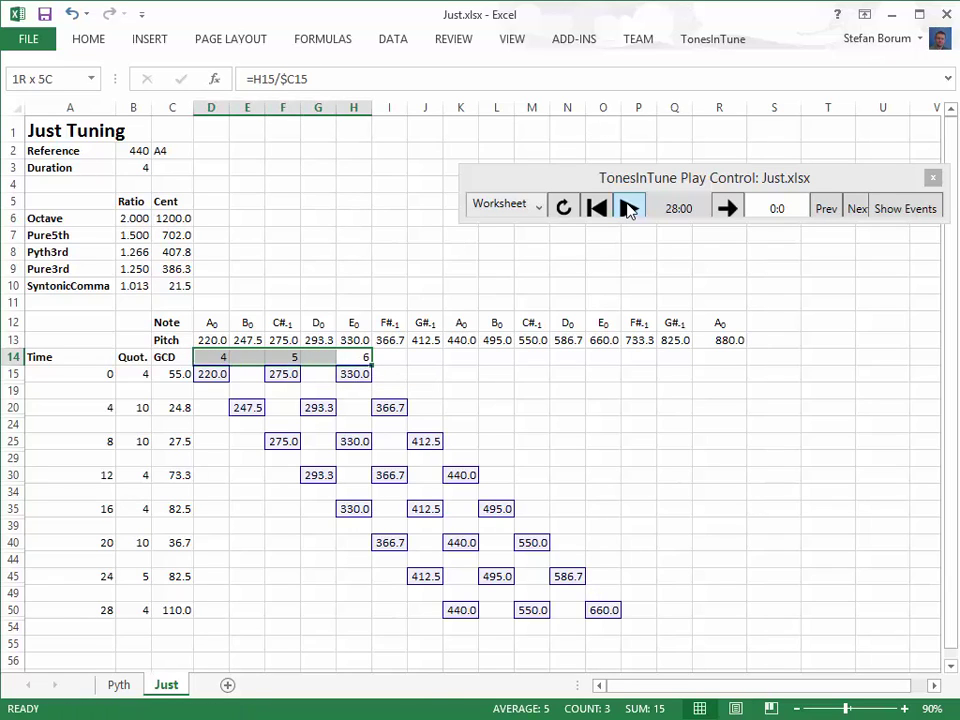
key("ctrl+c")
key("Down")
key("Down")
key("Left")
key("Left")
key("Left")
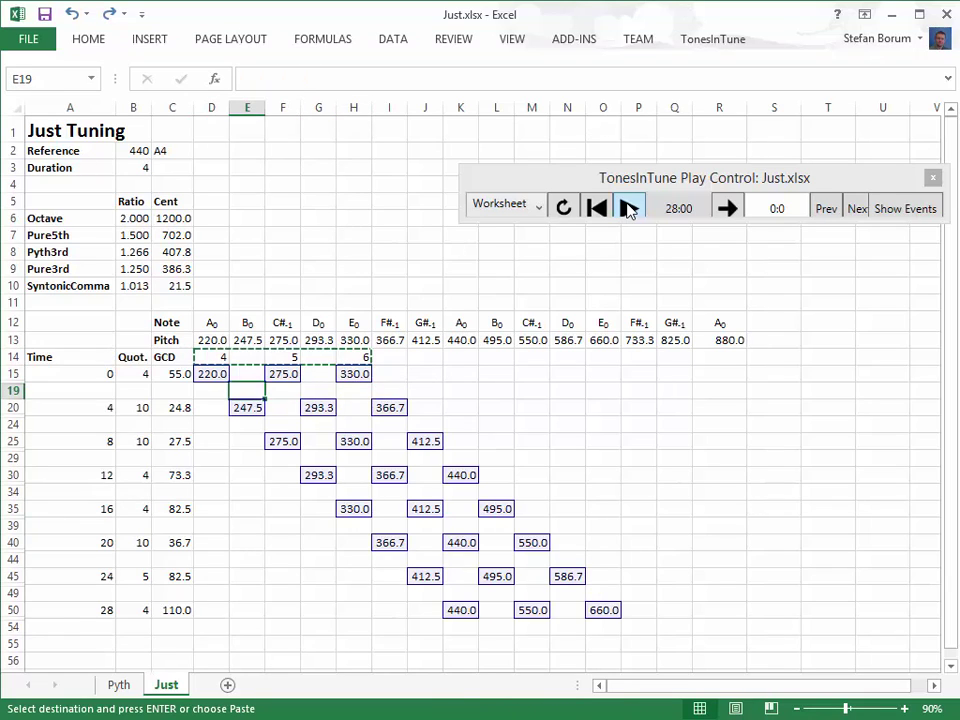
key("ctrl+v")
key("Down")
key("Down")
key("Right")
key("ctrl+v")
Paste the quotient formulas above the fourth, fifth and sixth chords, starting at G29, H34 and I39.
key("Down")
key("Down")
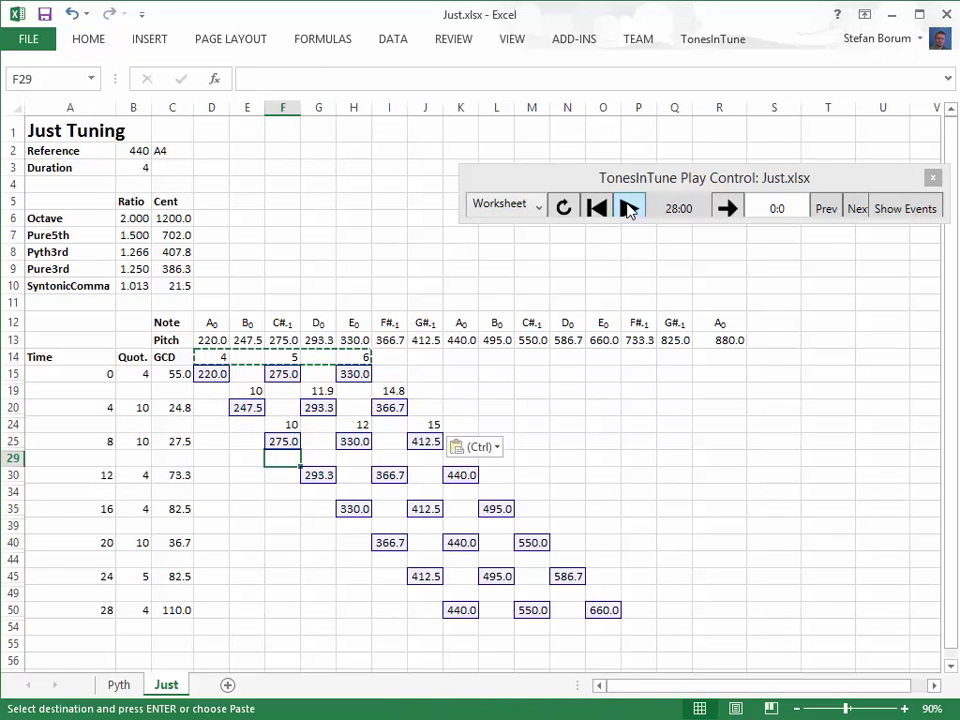
key("Right")
key("ctrl+v")
key("Down")
key("Down")
key("Right")
key("ctrl+v")
key("Down")
key("Down")
key("Right")
key("ctrl+v")
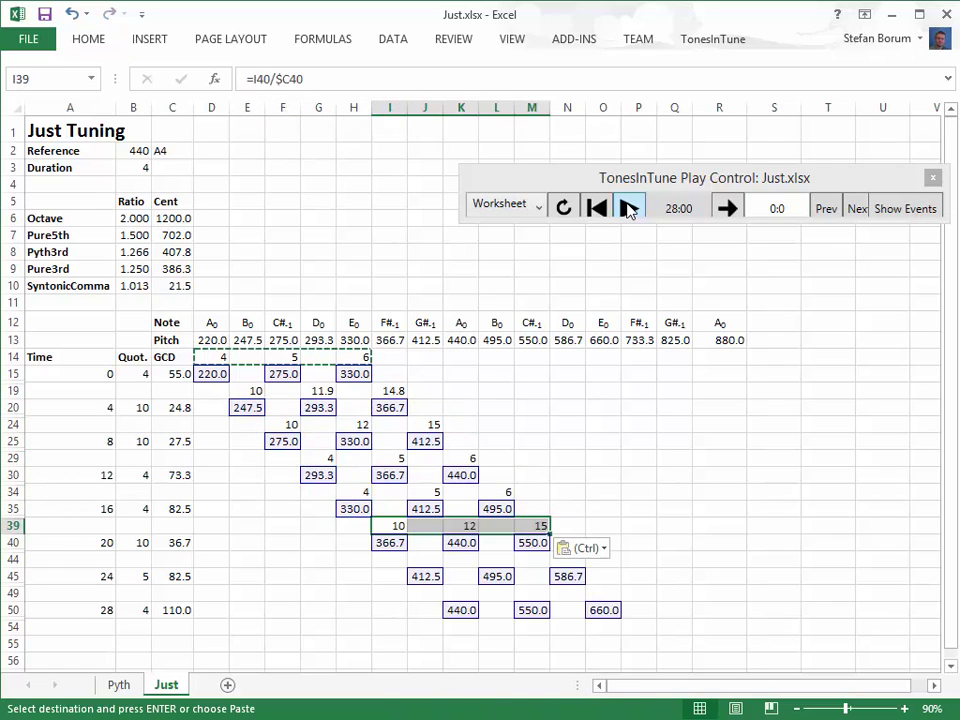
Paste the quotient formulas above the last two chords, starting at J44 and K49.
key("Down")
key("Down")
key("Right")
key("ctrl+v")
key("Down")
key("Down")
key("Right")
key("ctrl+v")
key("Escape")
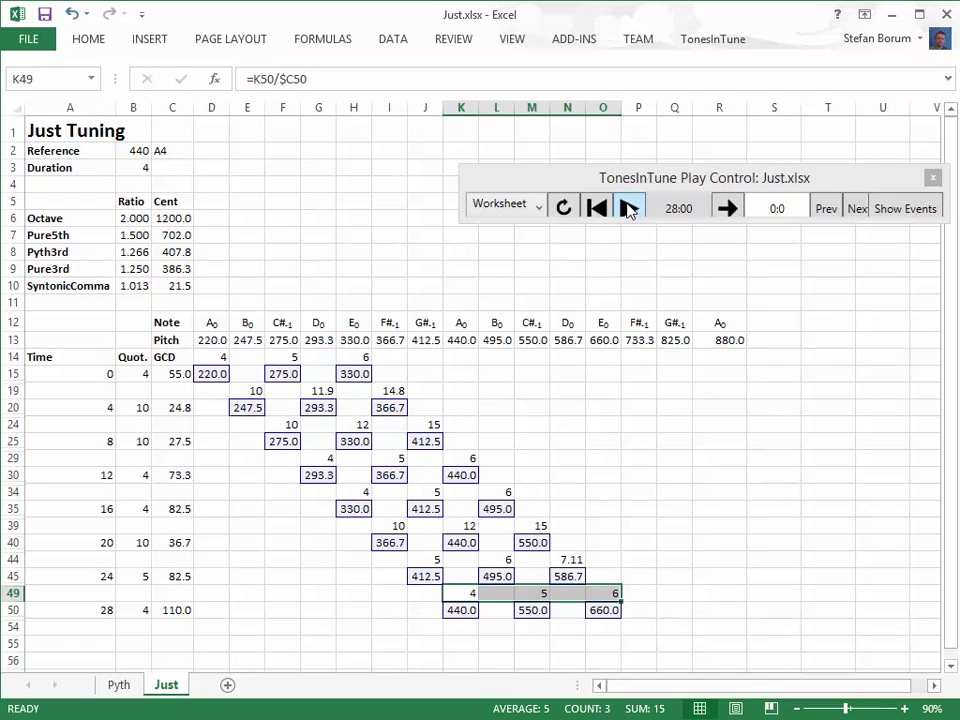
Insert a column before the B0 note, copy the B0 label into E12 and change it to B-1.
left_click(628, 207)
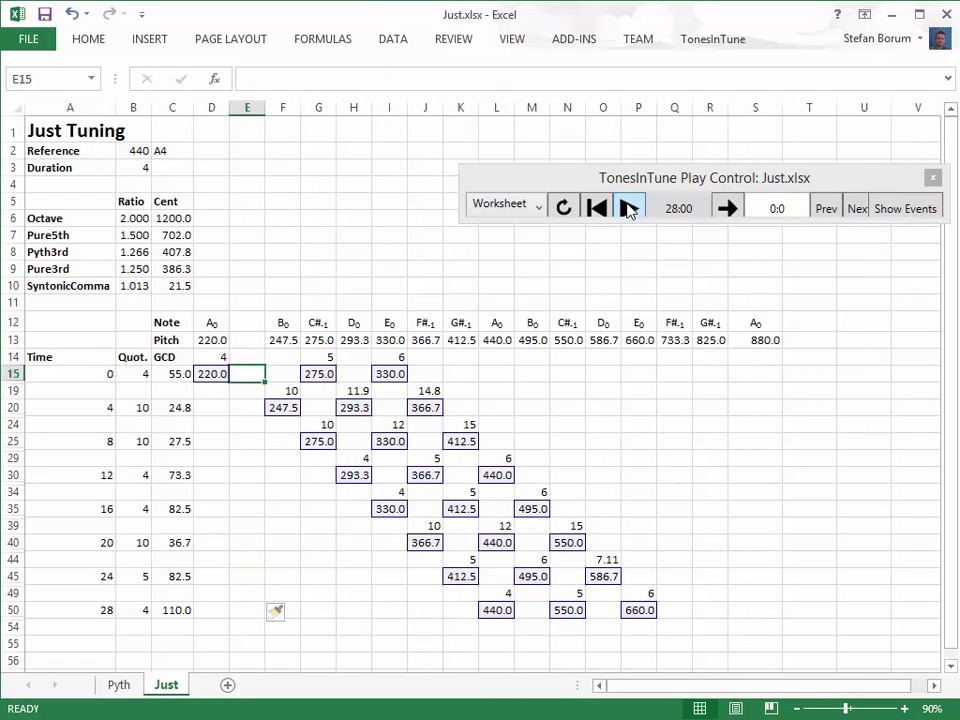
key("ctrl+c")
key("Left")
key("ctrl+v")
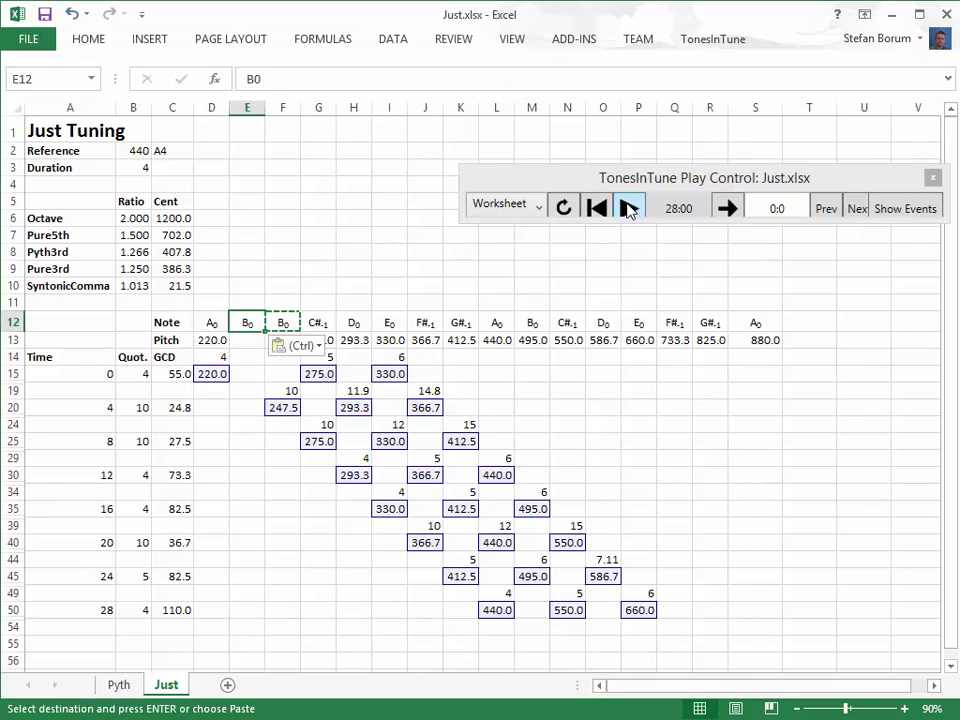
key("F2")
key("BackSpace")
type("-1")
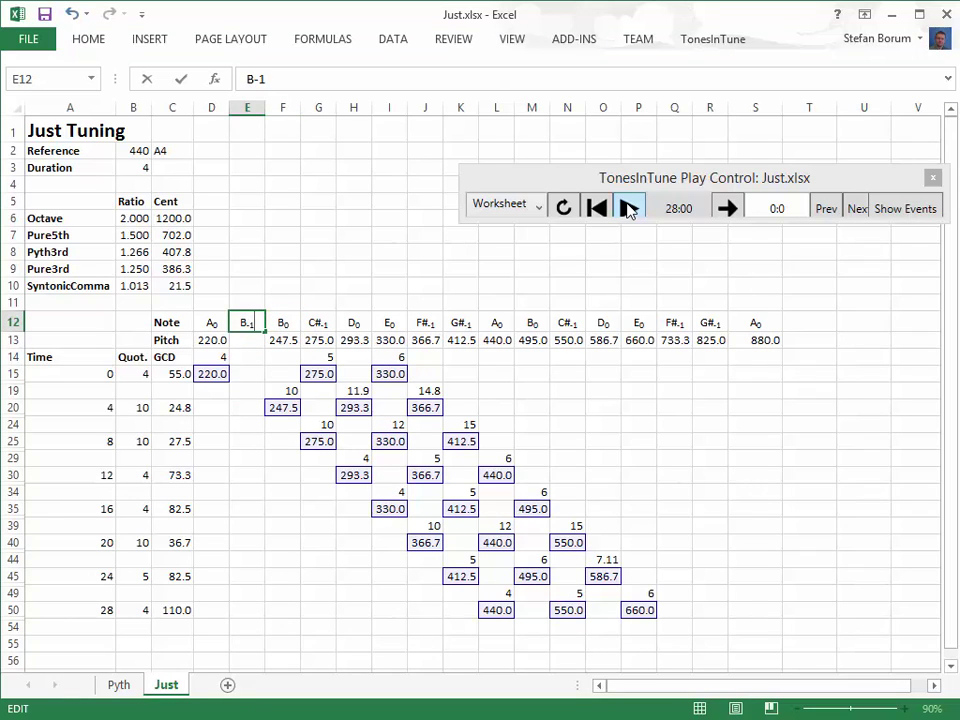
Enter the formula =J13/Pure5th in E13 as the pitch of note B-1.
key("Return")
type("=")
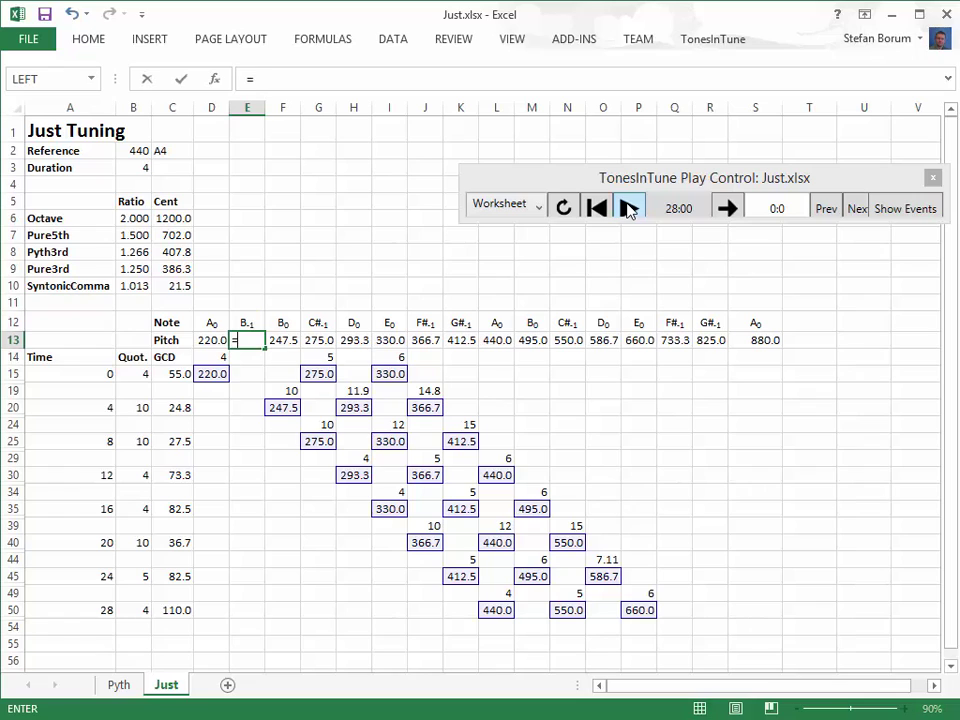
type("j13/Pure5th")
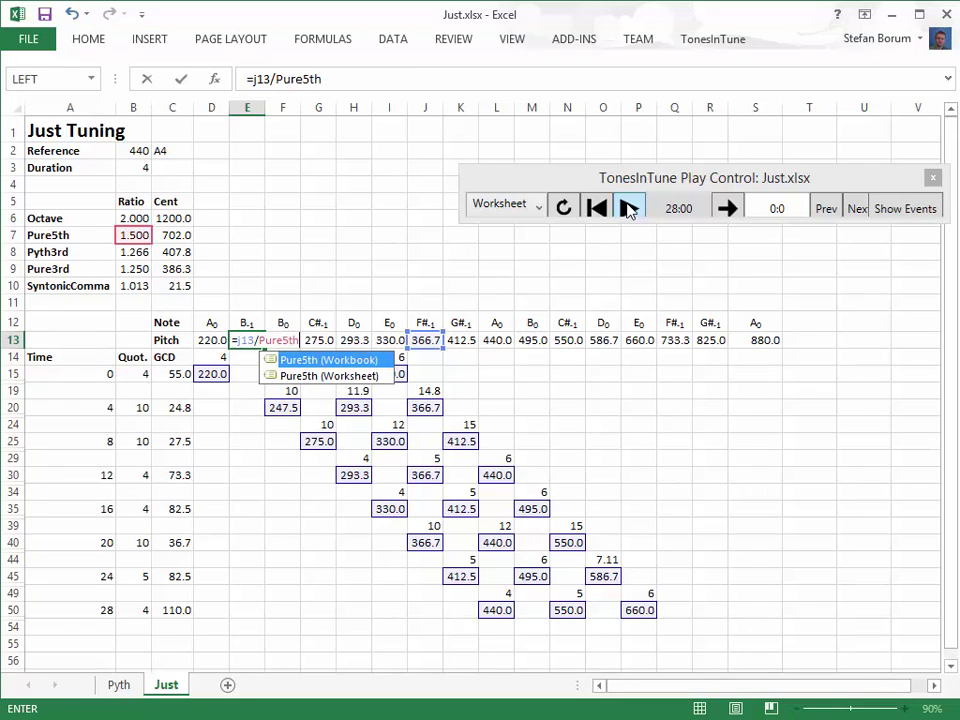
key("ctrl+Return")
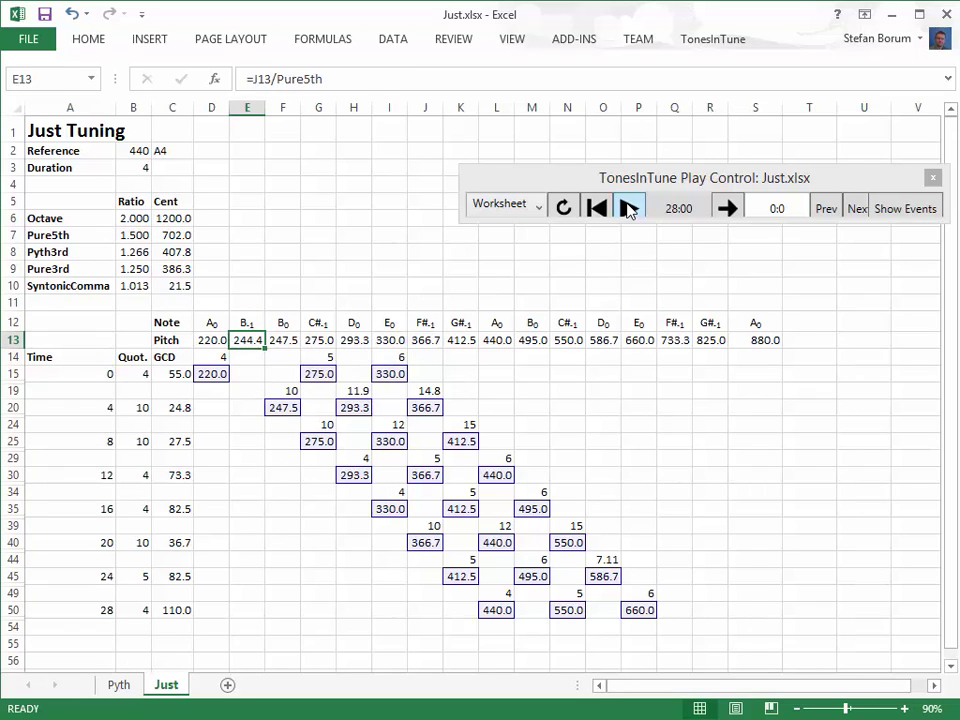
Move the second chord's lowest note and its quotient from F19:F24 to column E, starting at E19.
key("Right")
key("Down")
key("Down")
key("Down")
key("shift+Down")
key("shift+Down")
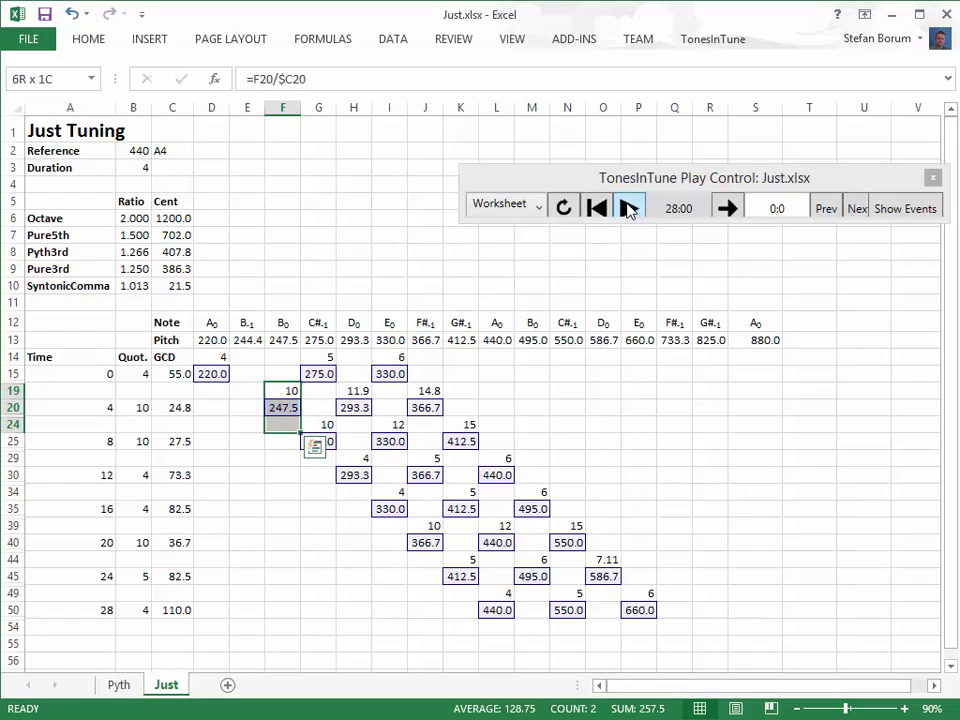
key("ctrl+x")
key("Left")
key("ctrl+v")
Change the second chord's lowest note formula in E20 to =E$13.
key("Down")
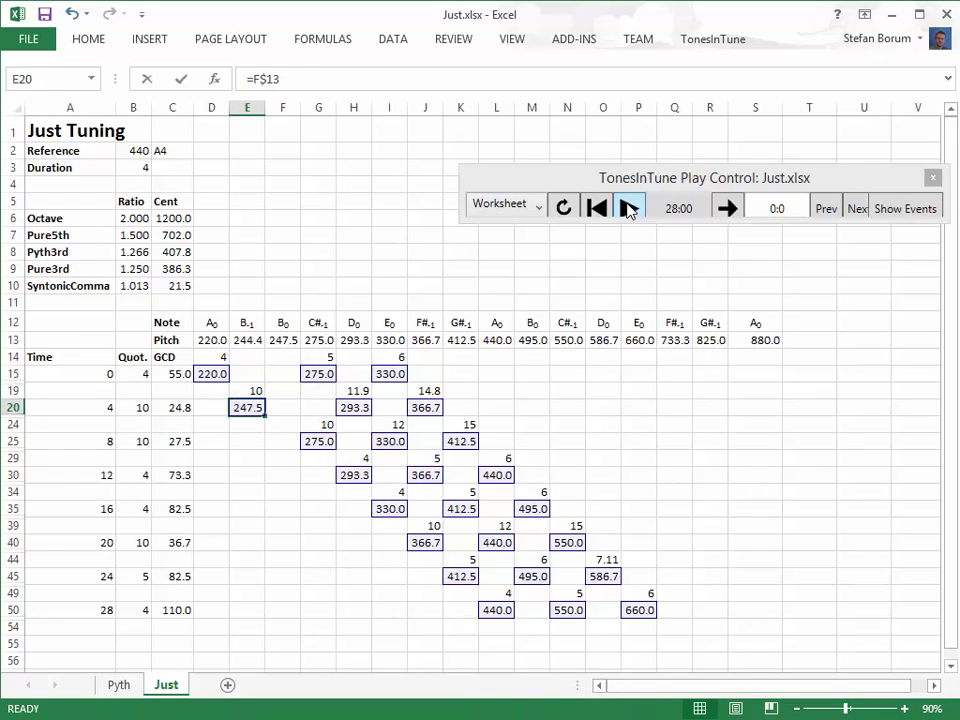
key("F2")
key("Left")
key("Left")
key("Left")
key("BackSpace")
type("E")
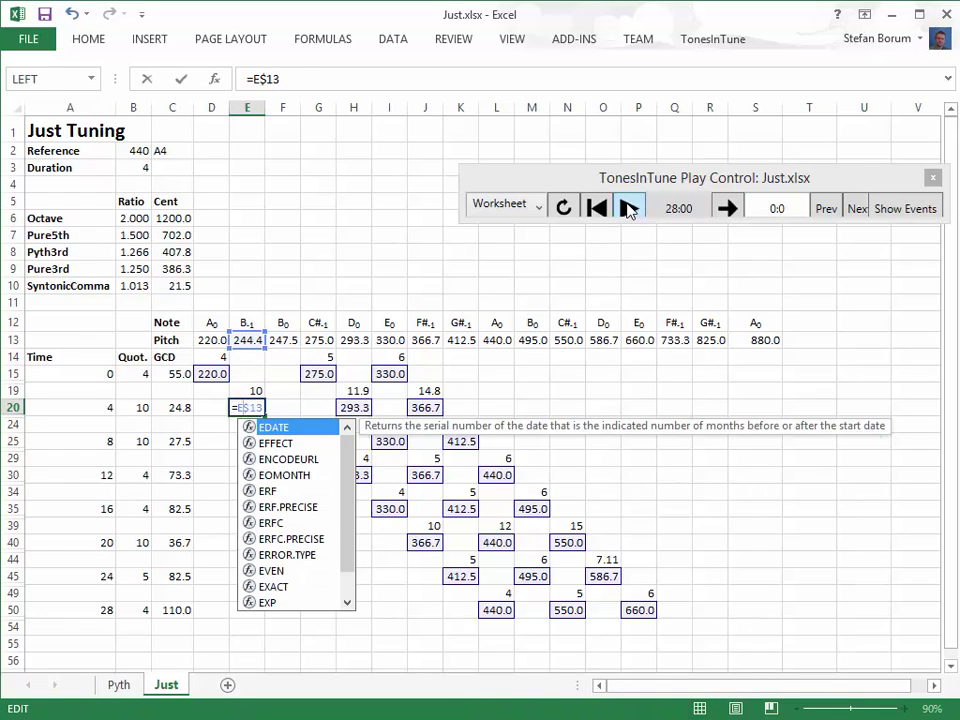
key("ctrl+Return")
Set the play control's scope to Selection, refresh it and play the second chord in E20:J20.
key("shift+Right")
key("shift+Right")
key("shift+Right")
key("shift+Right")
key("shift+Right")
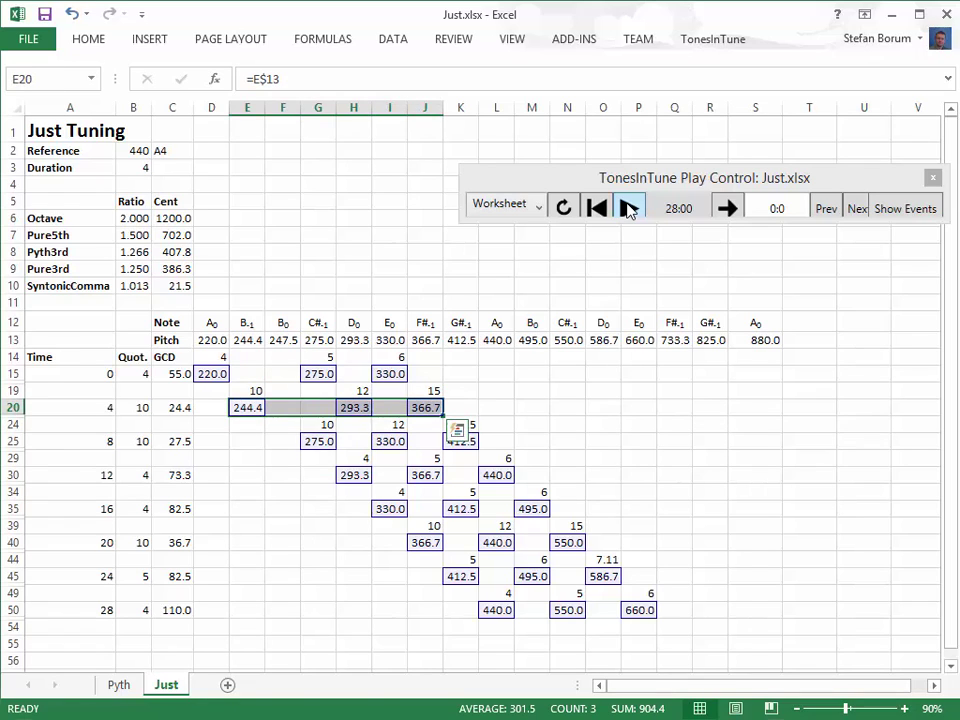
left_click(539, 208)
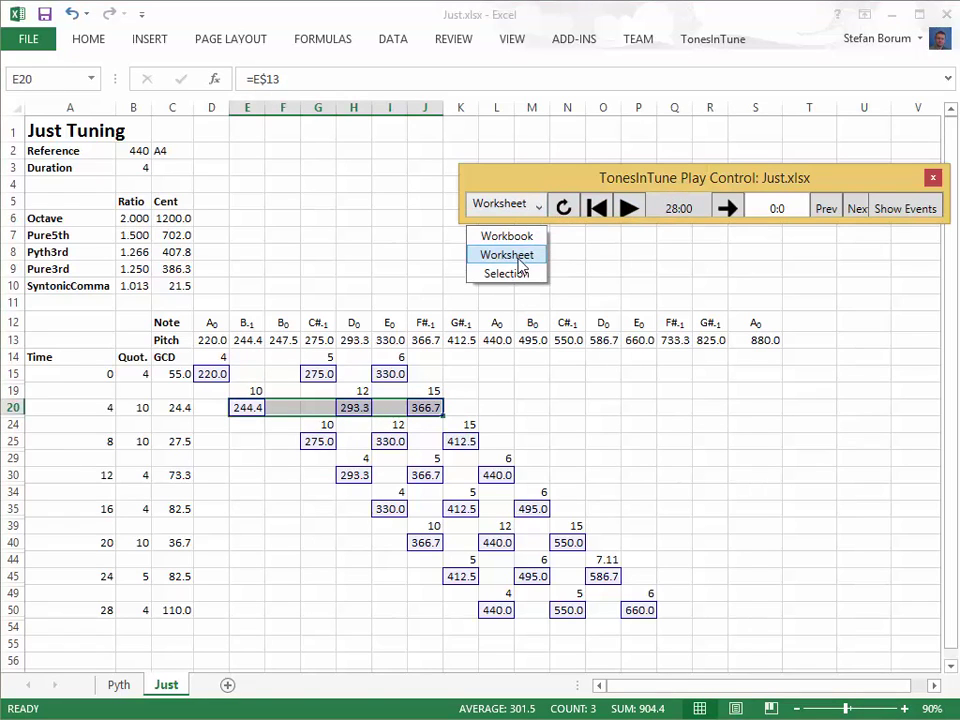
left_click(514, 266)
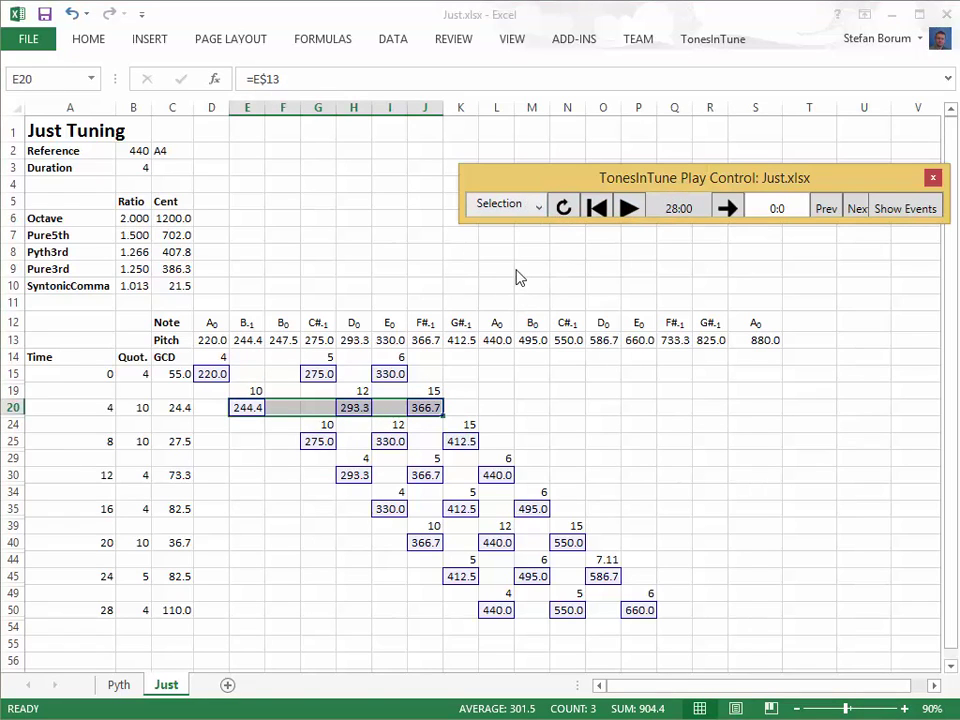
left_click(568, 209)
left_click(630, 209)
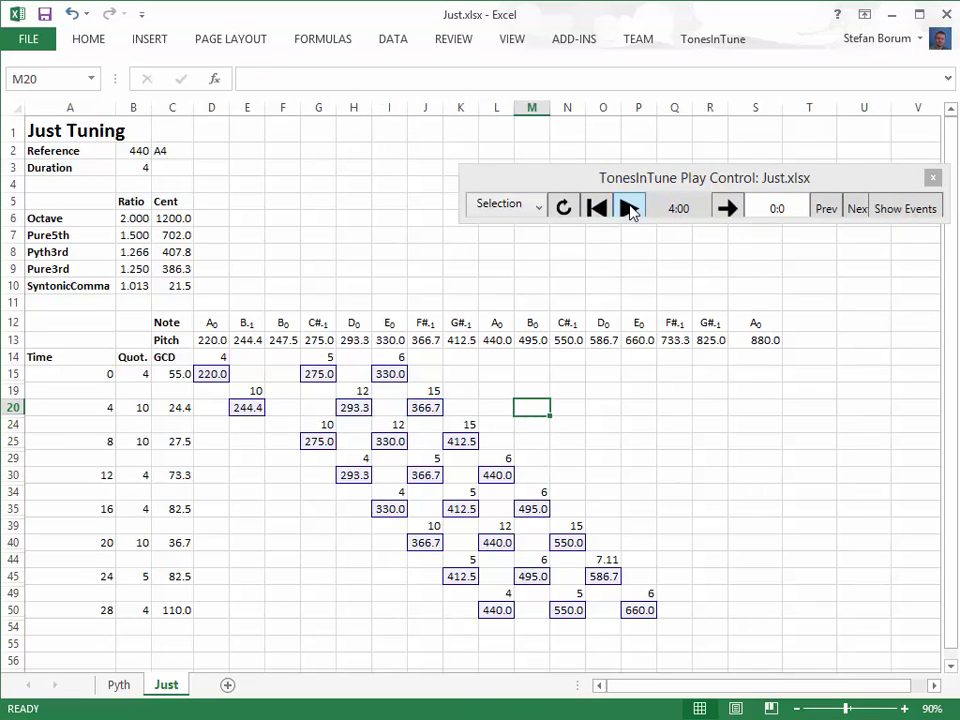
Insert a blank column at M and copy note B-1 with its pitch formula from E12:E13 into M12:M13.
key("alt+i")
key("c")
key("Up")
key("Up")
key("Up")
key("Up")
key("Up")
key("Left")
key("Left")
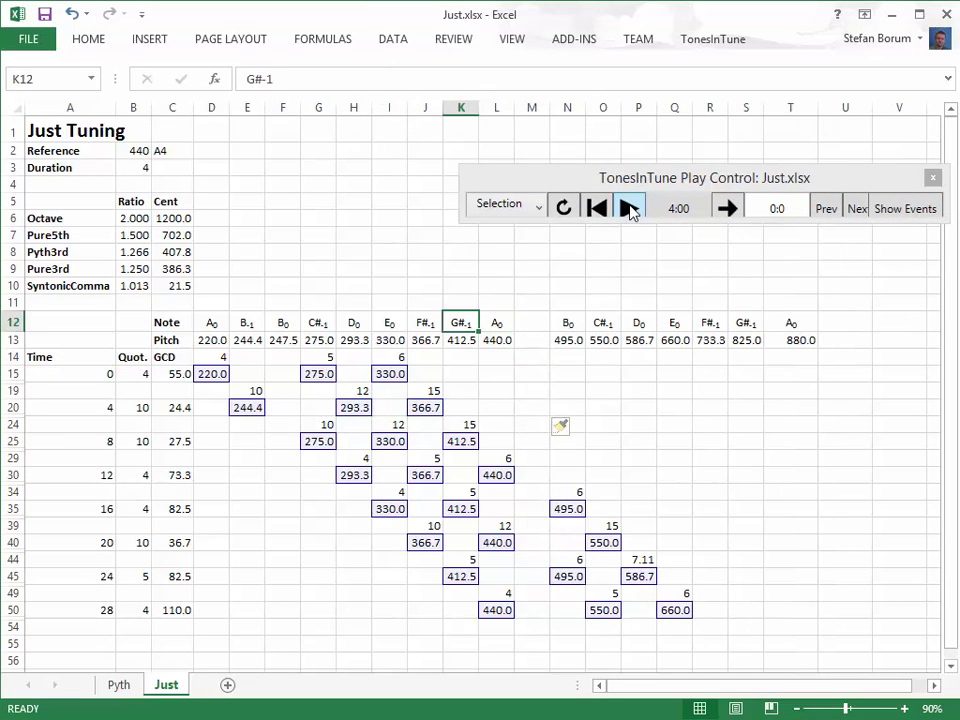
key("Left")
key("Left")
key("Left")
key("Left")
key("Left")
key("Left")
key("shift+Down")
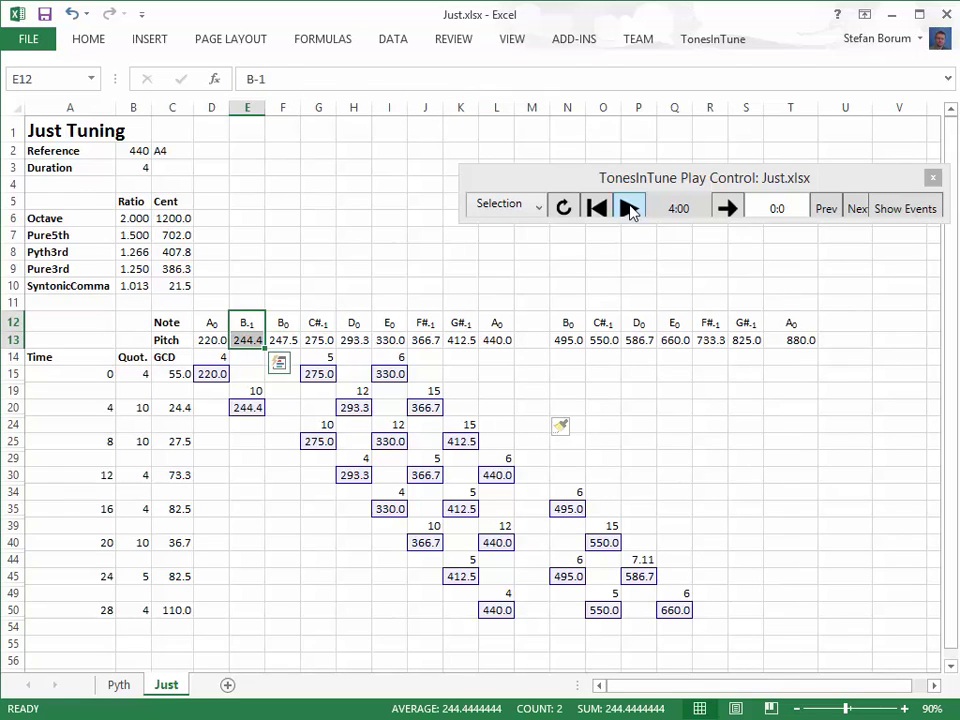
key("ctrl+c")
key("Right")
key("Right")
key("Right")
key("Right")
key("Right")
key("Right")
key("Right")
key("Right")
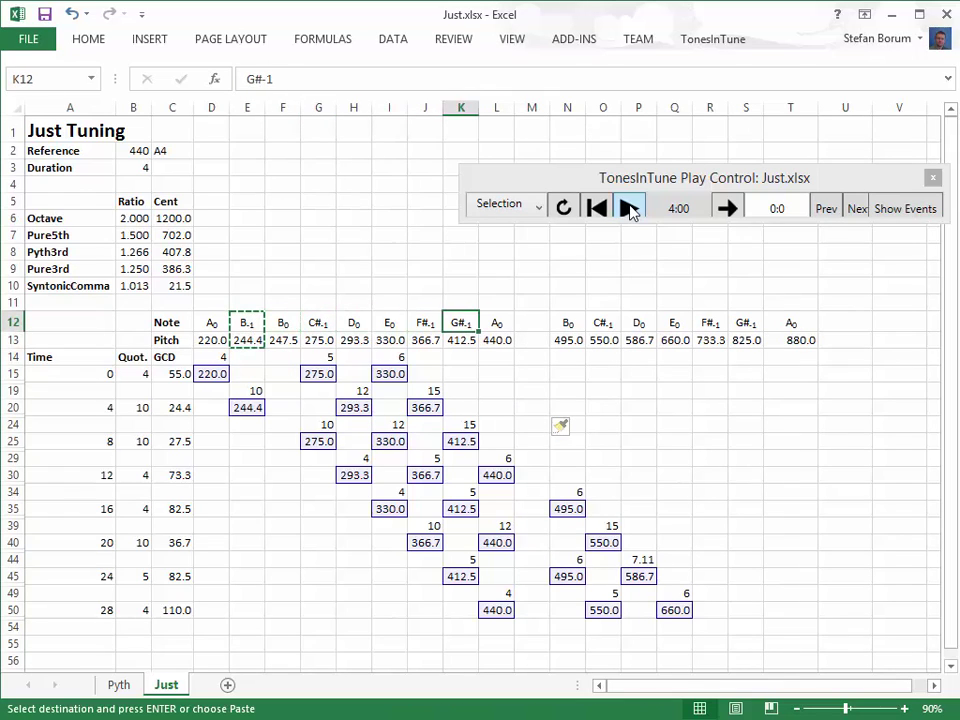
key("ctrl+v")
key("Escape")
Examine the note quotients of the chord at time 24 in K44:P44.
key("Down")
key("Down")
key("Down")
key("Down")
key("Down")
key("Down")
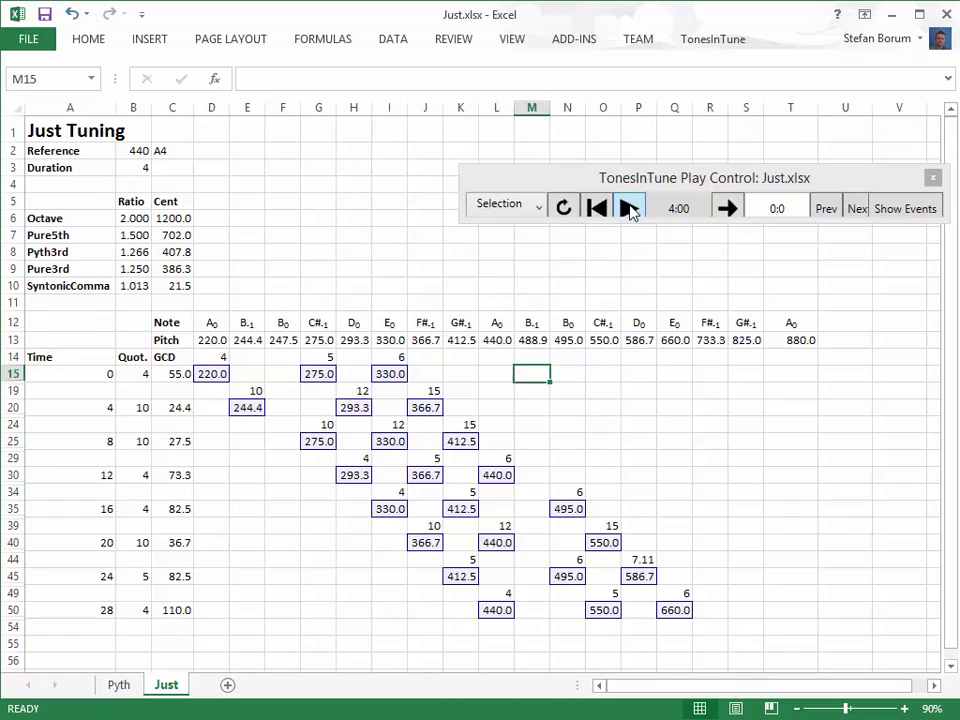
key("Down")
key("Down")
key("Down")
key("Down")
key("Down")
key("Down")
key("Down")
key("Down")
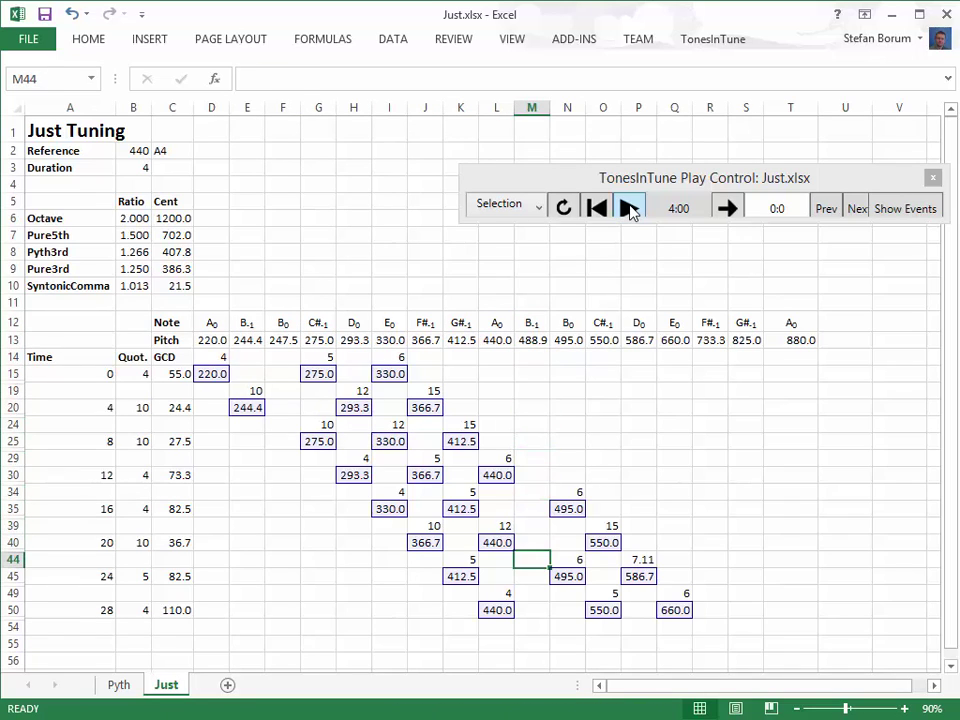
key("Left")
key("Left")
key("shift+Right")
key("shift+Right")
key("shift+Right")
key("shift+Right")
key("shift+Right")
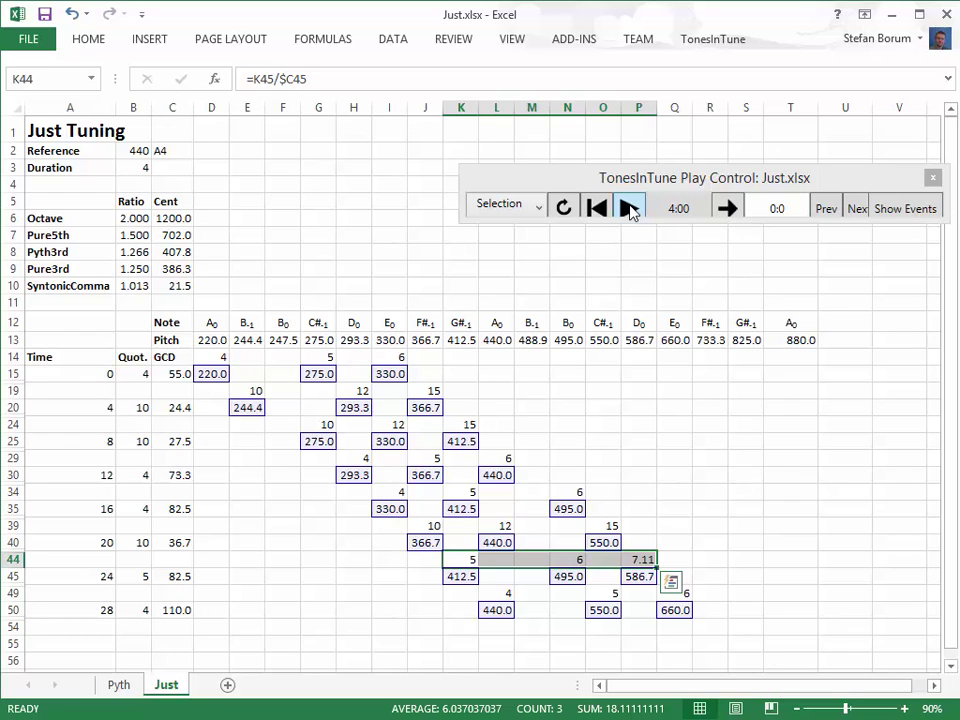
Insert a new row 11 below SyntonicComma and label it Pure7th in column A.
key("Home")
key("Up")
key("Up")
key("Up")
key("Up")
key("Up")
key("Up")
key("Up")
key("Up")
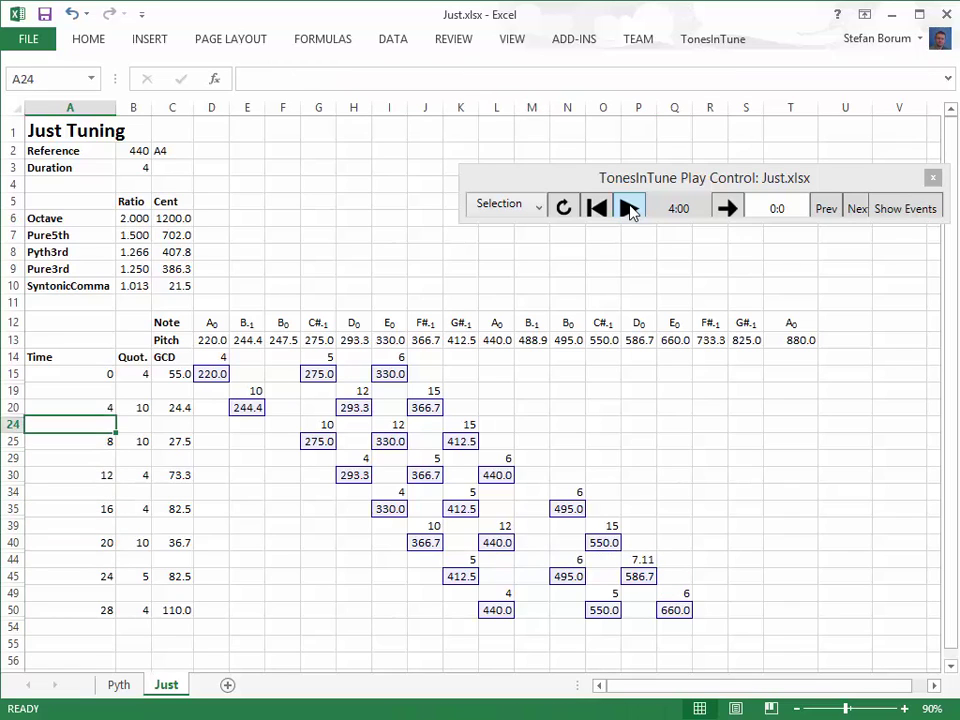
key("Up")
key("Up")
key("Up")
key("Up")
key("Up")
key("Up")
key("Up")
key("alt+i")
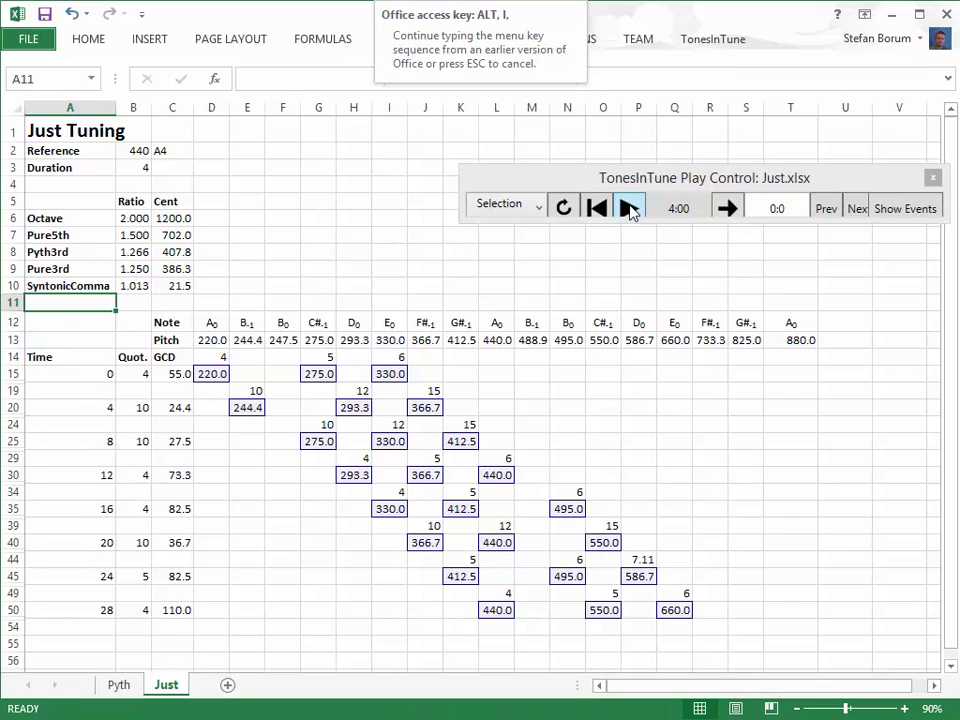
type("rPure")
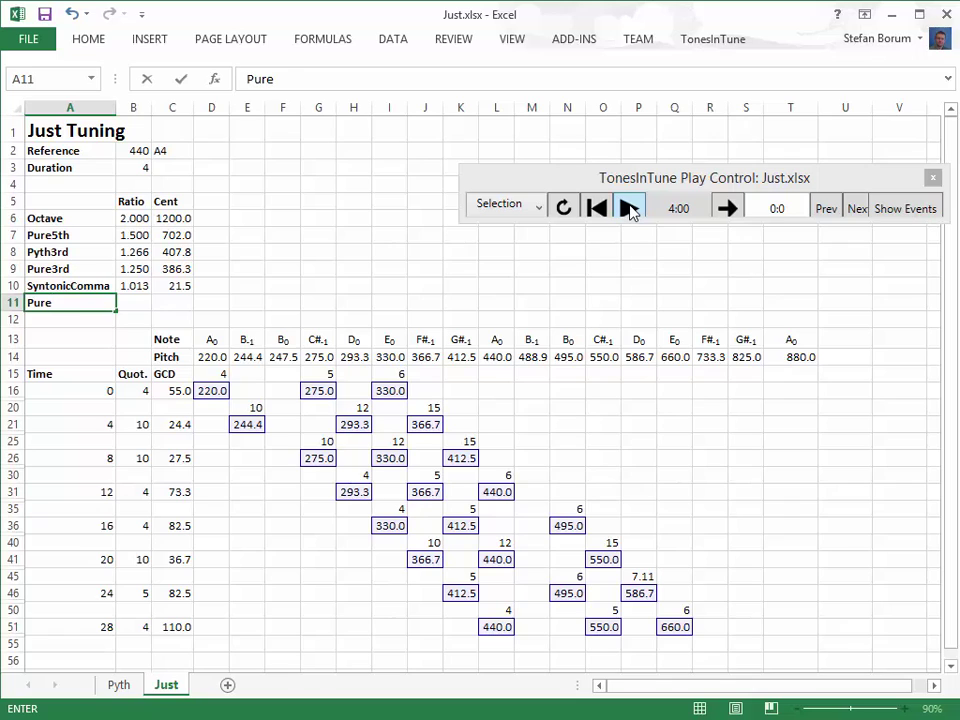
type("7th")
key("Tab")
Enter the ratio =7/4 in B11 and name that cell Pure7th.
type("=")
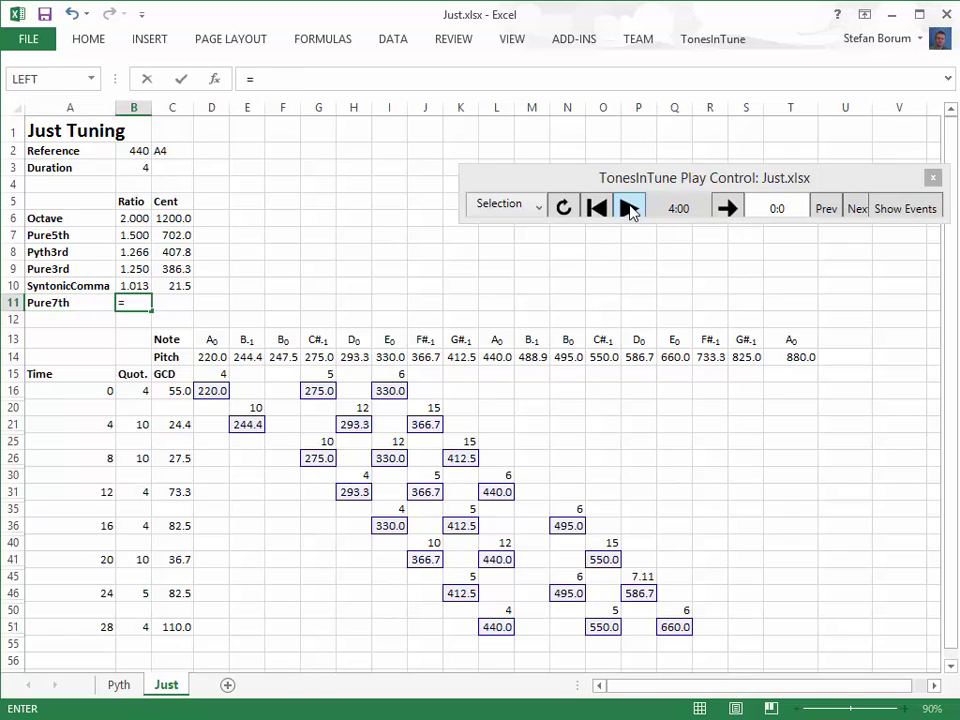
type("7/4")
key("ctrl+Return")
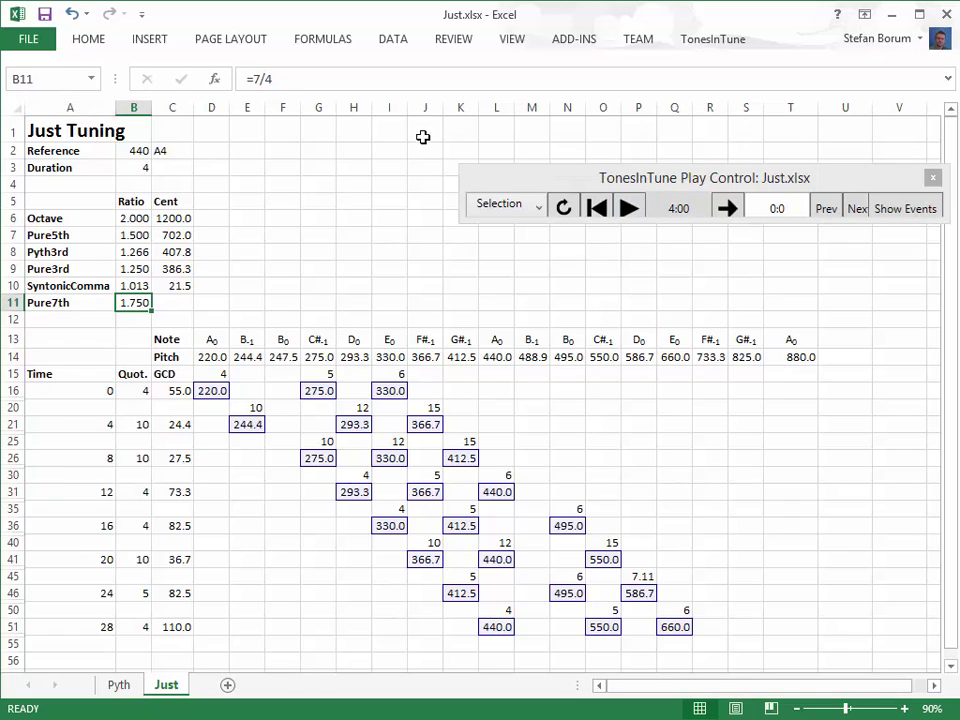
left_click(79, 83)
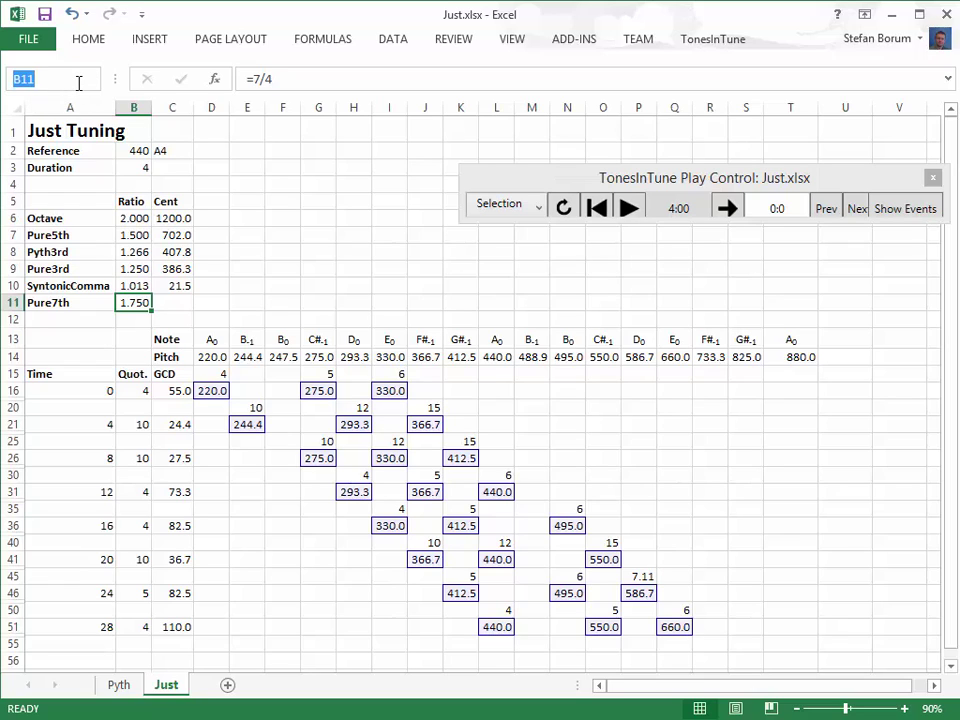
type("Pure7th")
key("Return")
Copy the cent formula from C10 into C11 for the Pure7th interval.
key("Right")
key("Up")
key("ctrl+c")
key("Down")
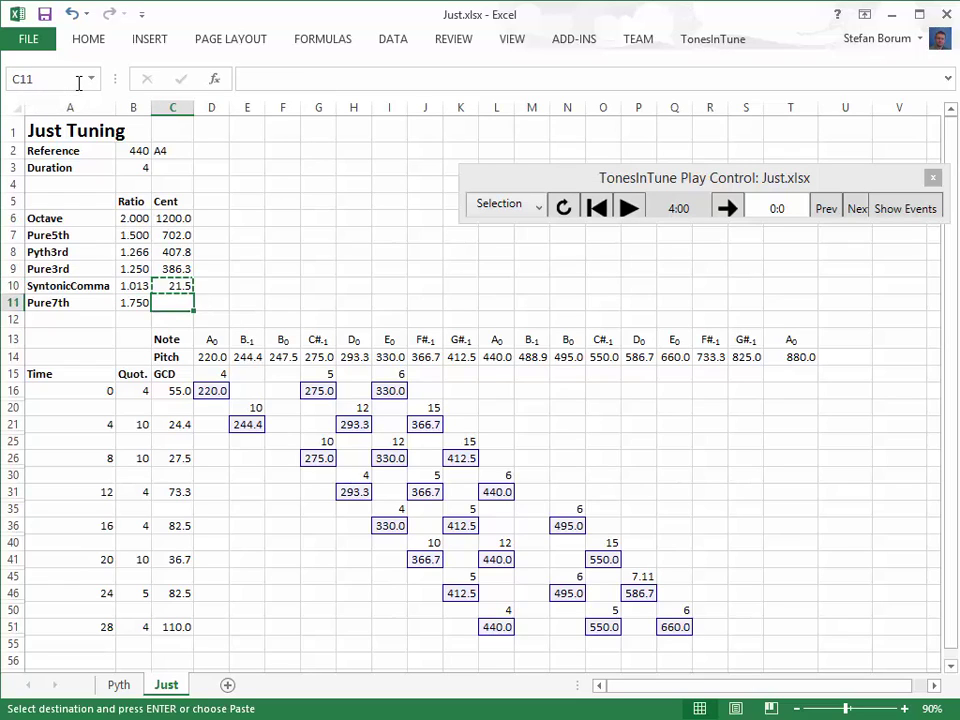
key("ctrl+v")
key("Escape")
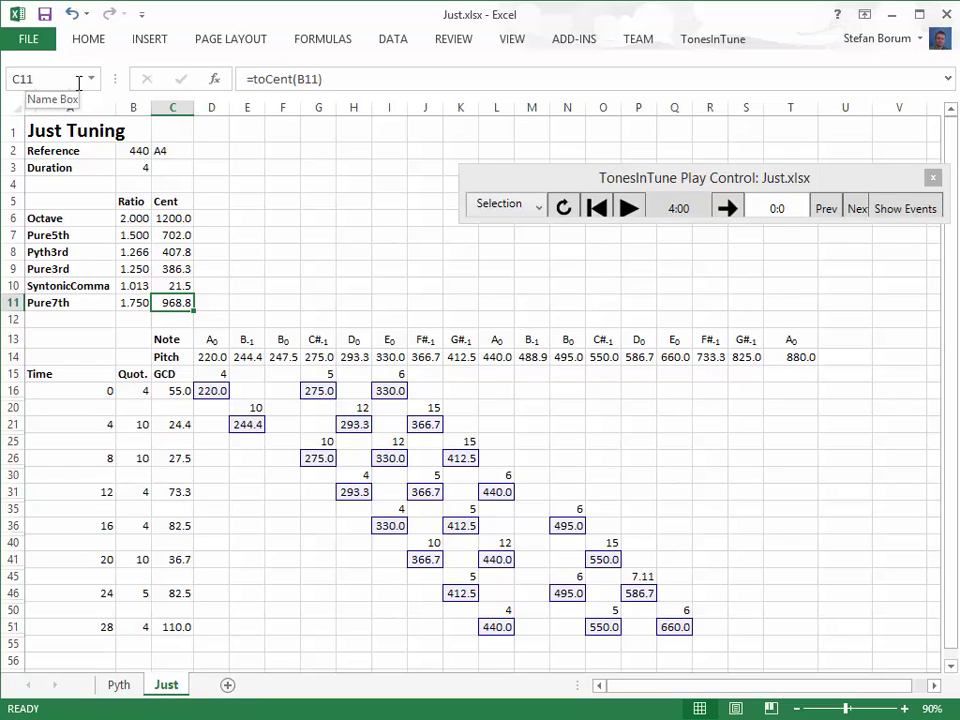
Insert a blank column at H between the lower C#-1 and D0 notes.
key("Right")
key("Right")
key("Right")
key("Right")
key("Right")
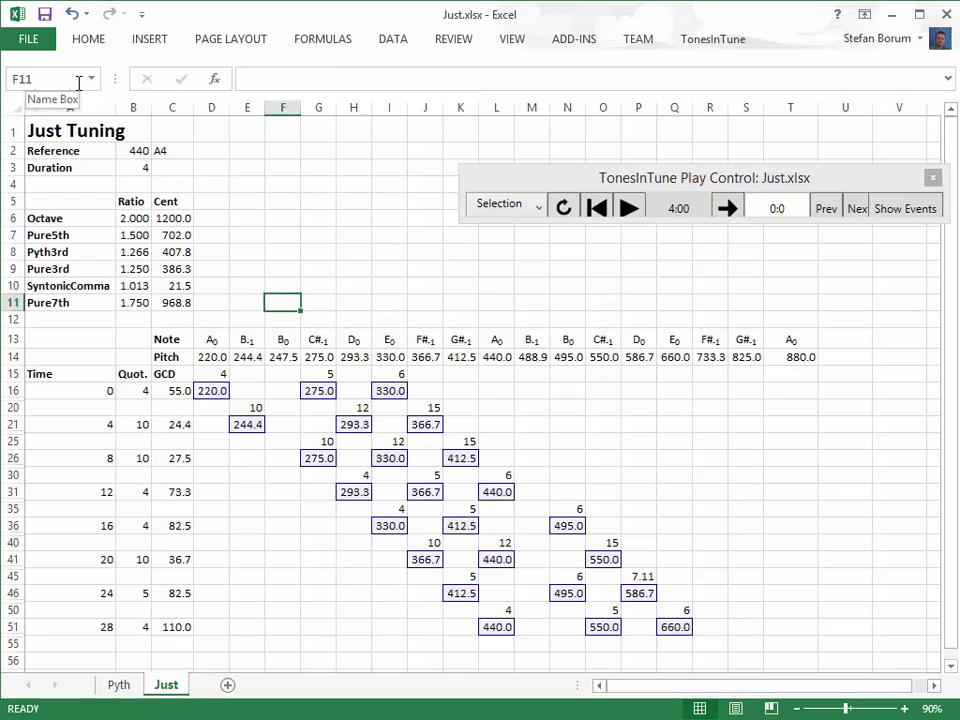
key("alt+i")
key("c")
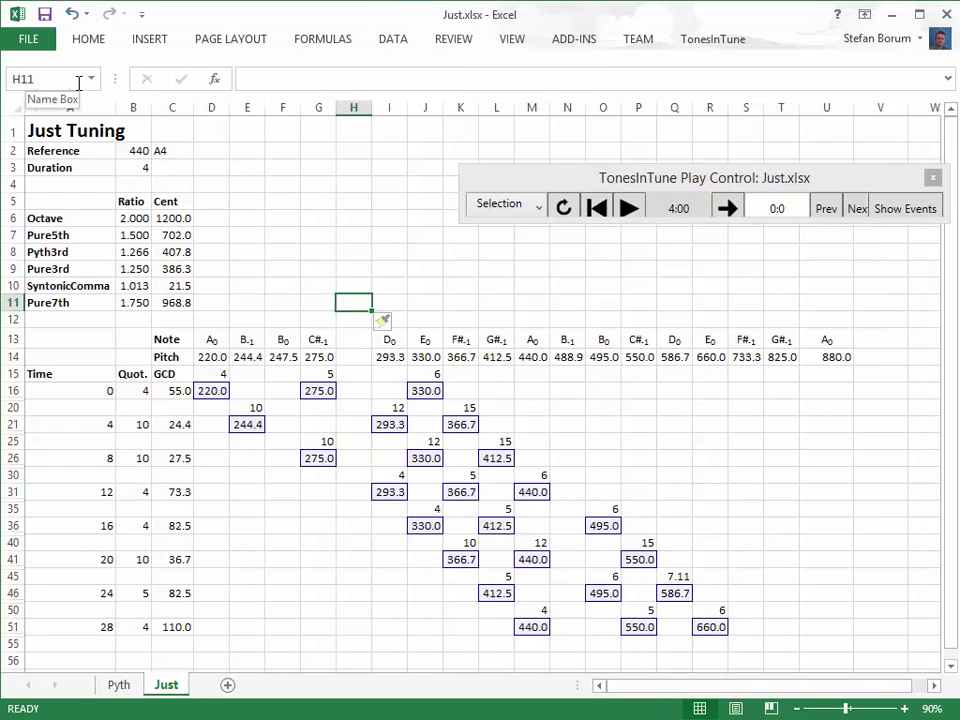
Insert a blank column at Q between the upper C#-1 and D0 notes.
key("Right")
key("Right")
key("Right")
key("Right")
key("Right")
key("Right")
key("Right")
key("Right")
key("Right")
key("alt+i")
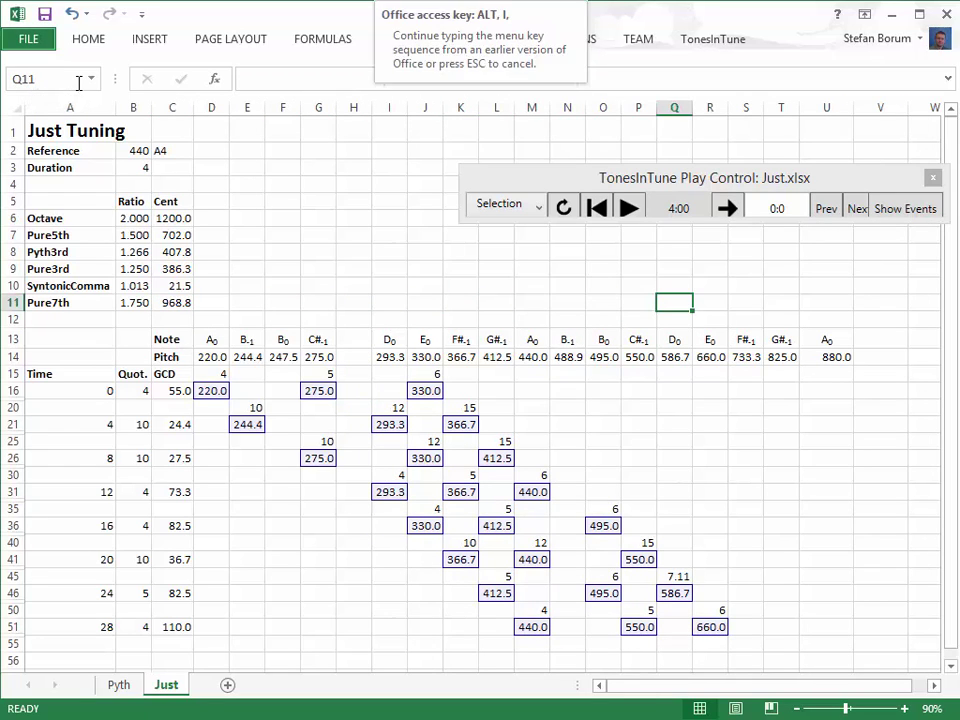
key("c")
Copy the D0 note label from R13 into Q13 and change it to D-z.
key("Down")
key("Down")
key("Right")
key("ctrl+c")
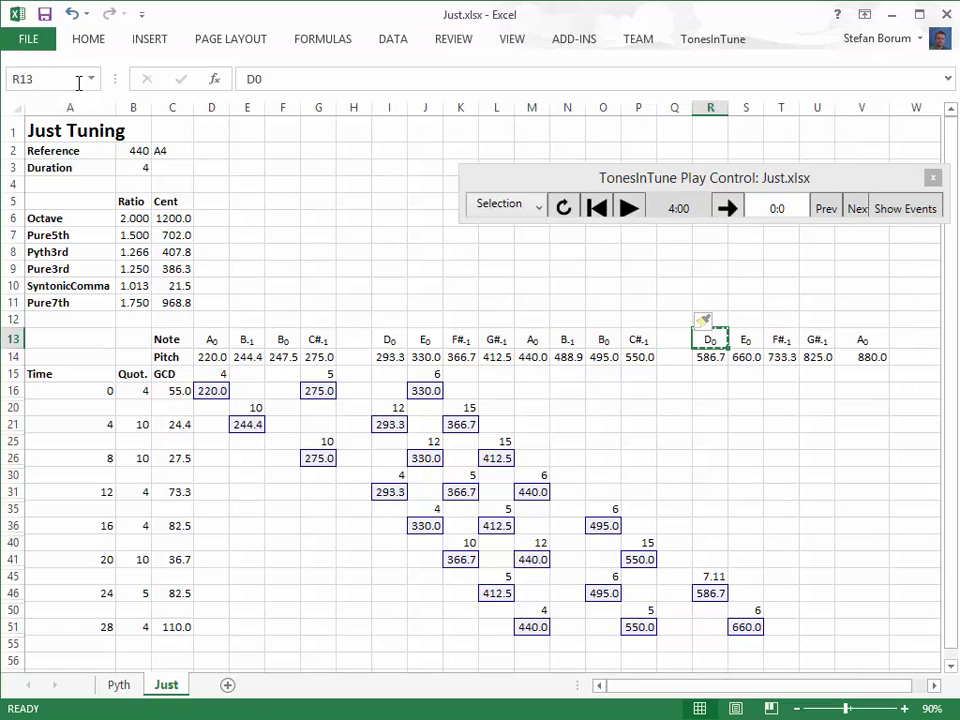
key("Left")
key("ctrl+v")
key("F2")
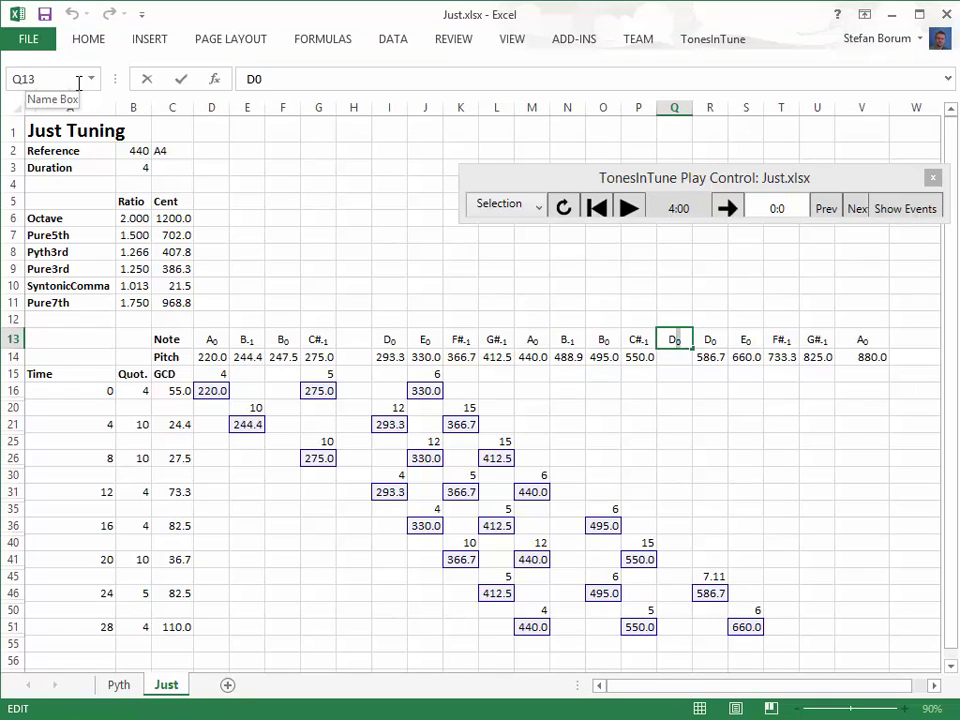
key("BackSpace")
type("-1")
key("ctrl+Return")
Enter the formula =S14*Pure7th/Octave in Q14 as the pitch of note D-z.
key("Down")
type("=")
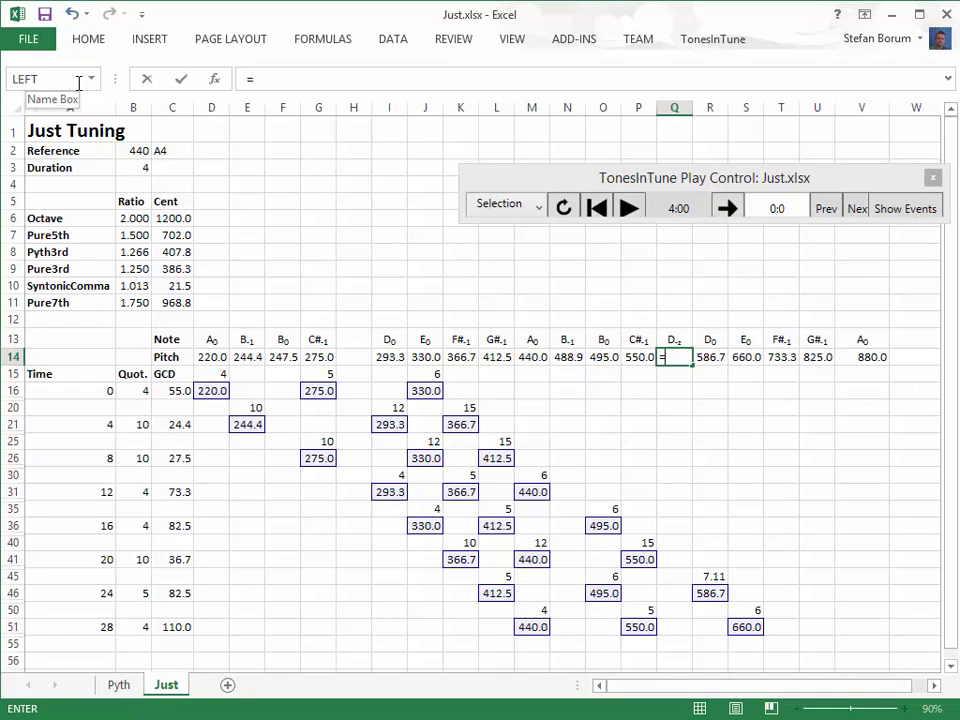
type("s14*")
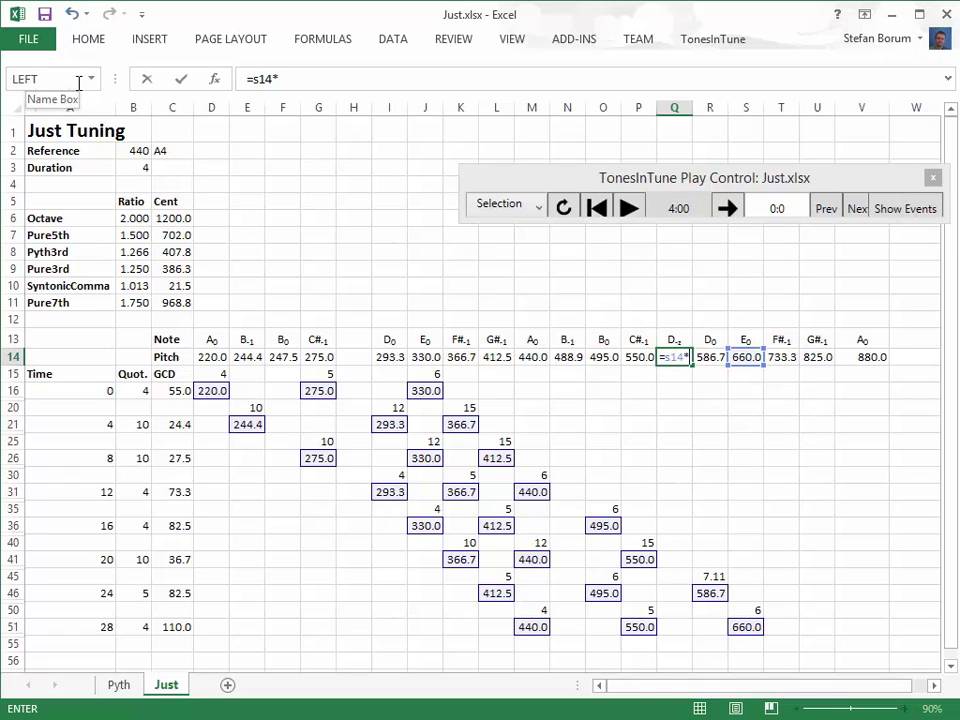
type("Pure")
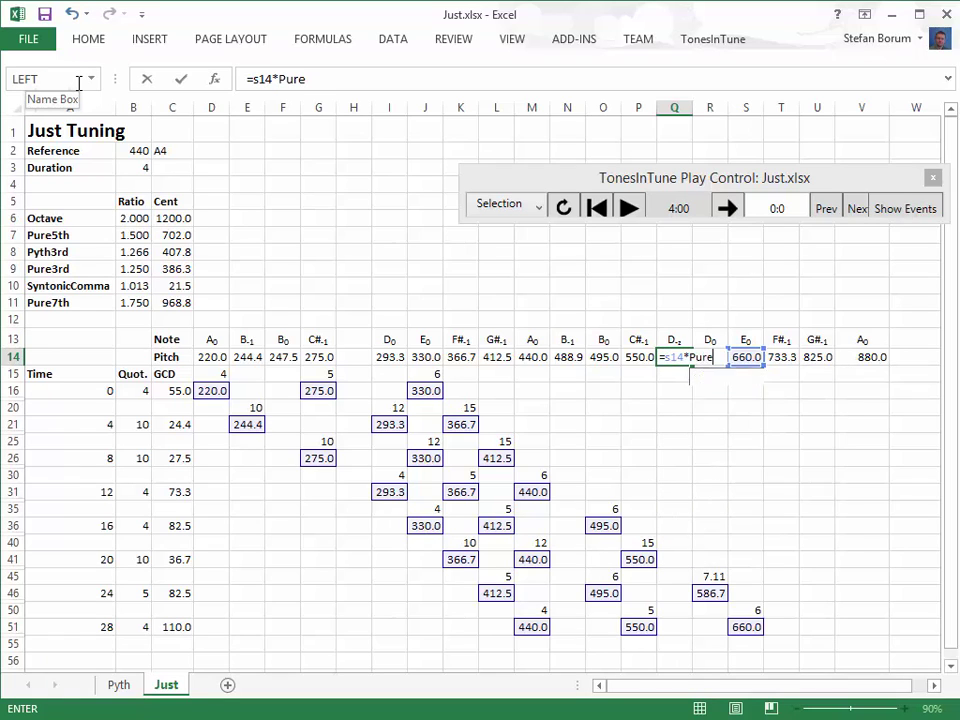
type("7th/O")
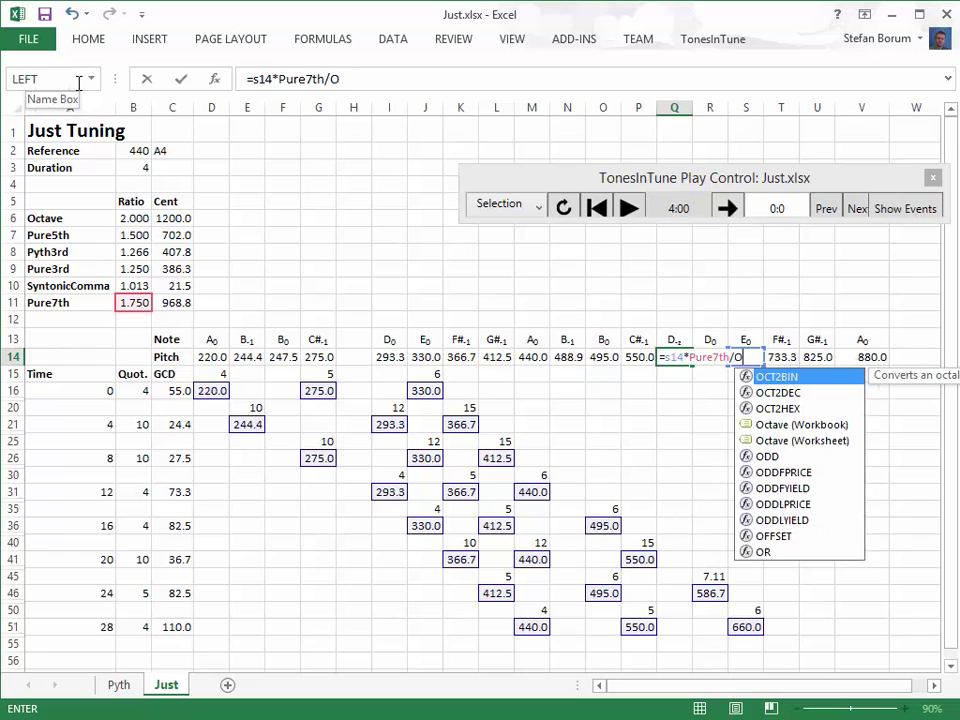
type("ctave")
key("ctrl+Return")
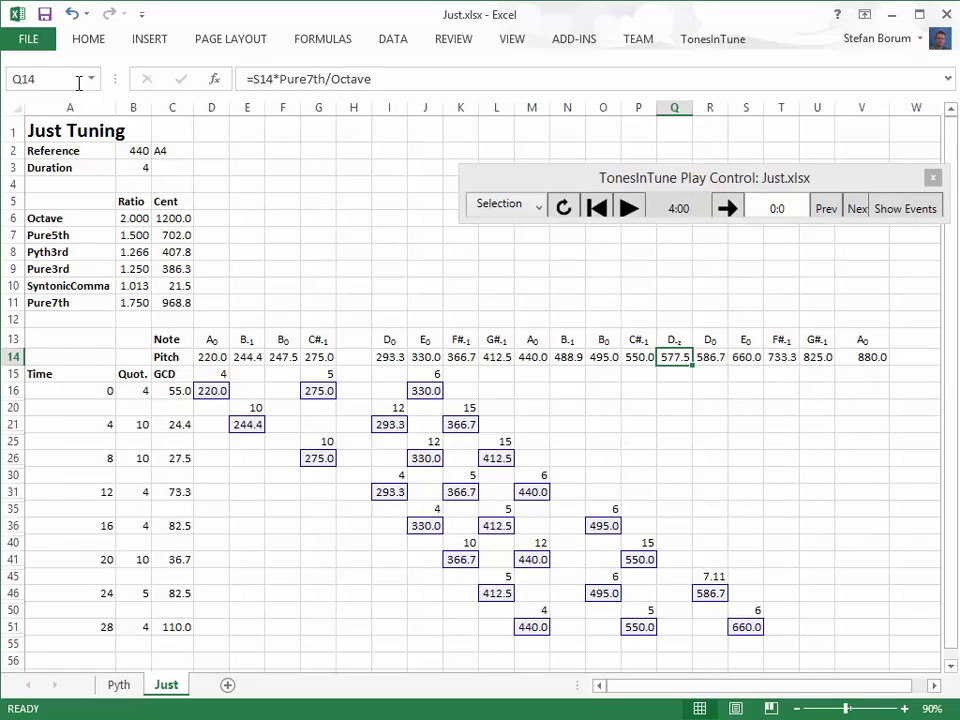
Move the highest note and quotient of the chord at time 24 from R45:R50 to column Q, starting at Q45.
key("Down")
key("Down")
key("Down")
key("Down")
key("Down")
key("Down")
key("Down")
key("Down")
key("Down")
key("Down")
key("Down")
key("Down")
key("Down")
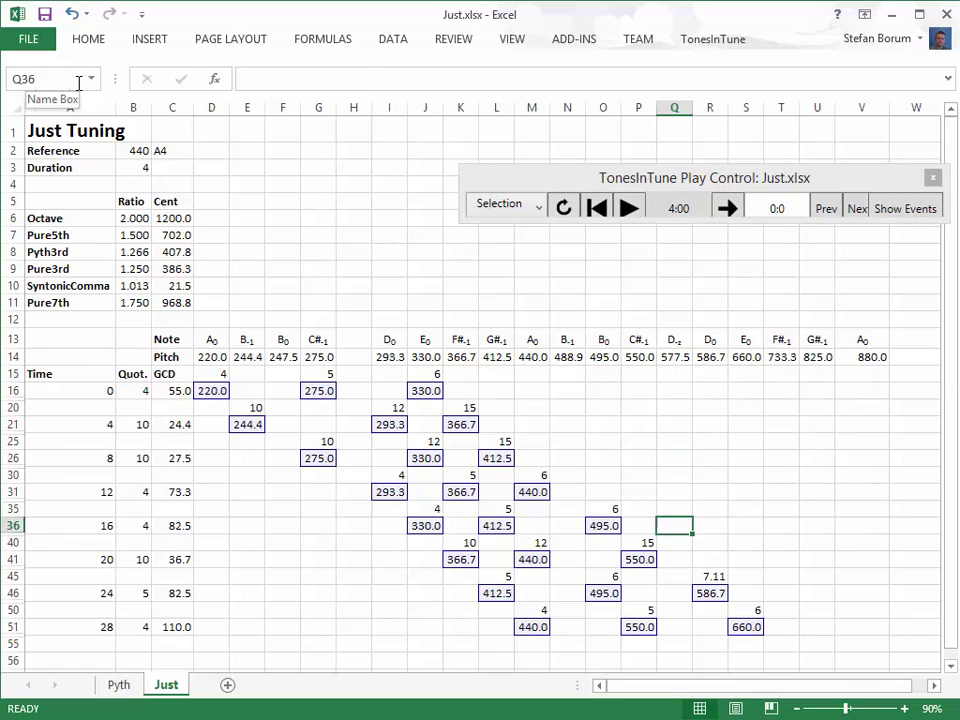
key("Right")
key("shift+Down")
key("shift+Down")
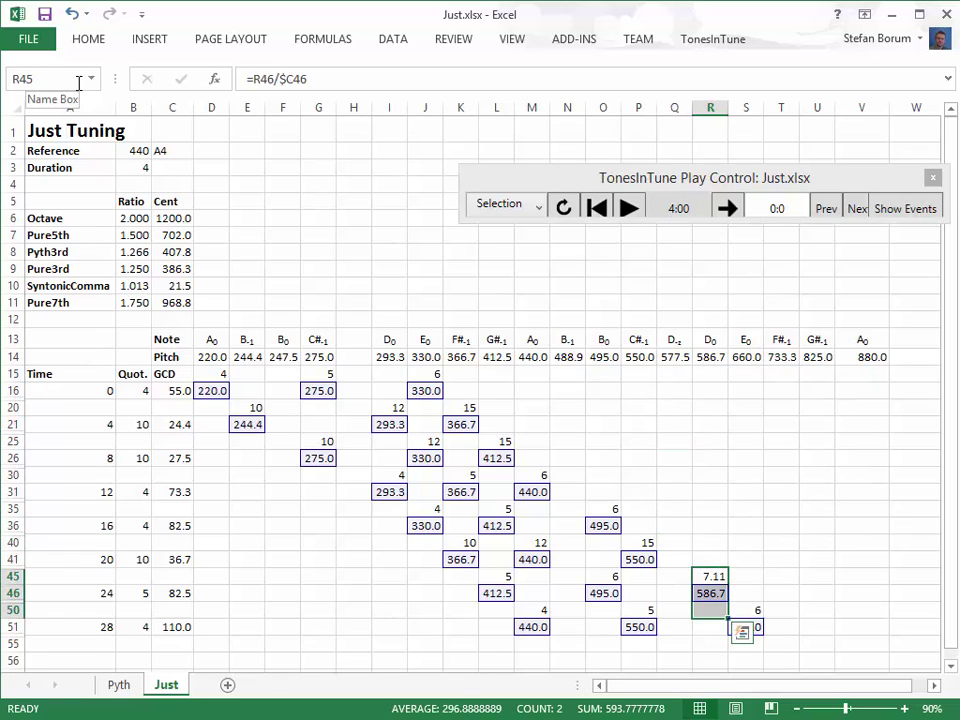
key("ctrl+c")
key("Left")
key("ctrl+v")
Change the moved note's pitch formula in Q46 to =Q$14.
key("Down")
key("F2")
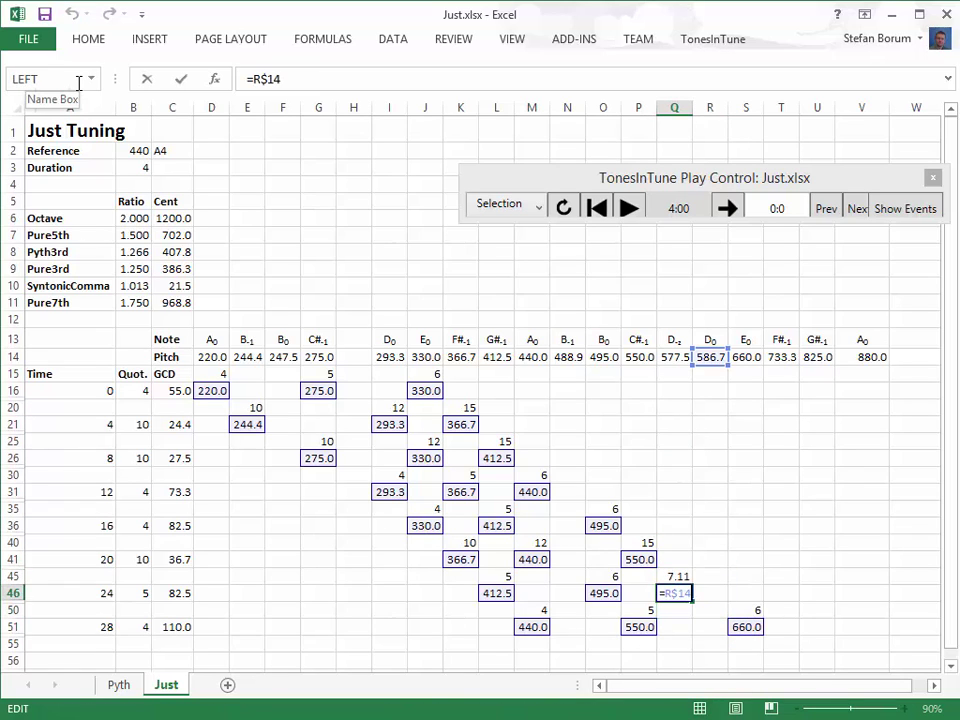
key("Left")
key("Left")
key("Left")
key("Left")
type("Q")
key("Delete")
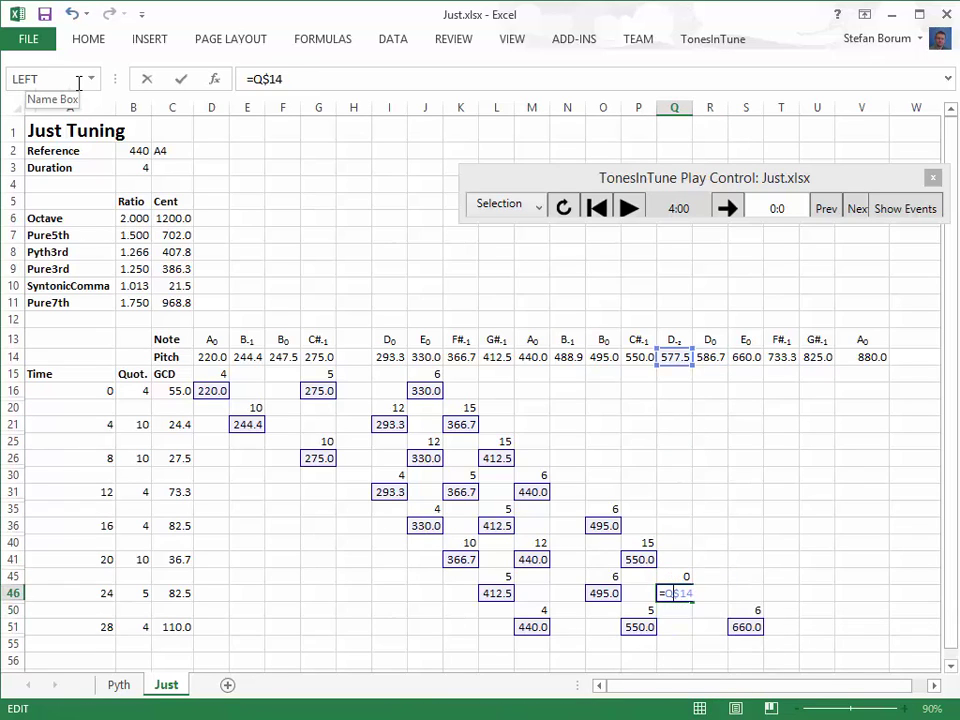
key("shift+Return")
Copy the D-z note label and its pitch formula from Q13:Q14 to the lower octave in H13:H14.
key("Up")
key("Up")
key("Up")
key("Up")
key("Up")
key("Up")
key("Up")
key("Up")
key("Up")
key("Up")
key("Up")
key("Up")
key("Up")
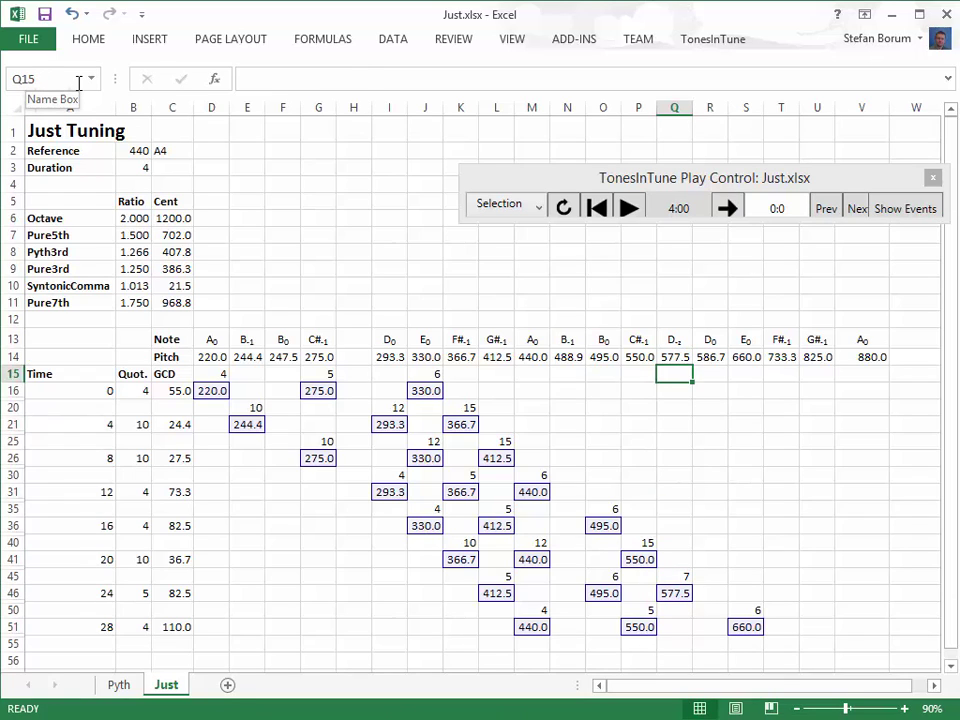
key("shift+Up")
key("ctrl+c")
key("Left")
key("Left")
key("Left")
key("Left")
key("Left")
key("Left")
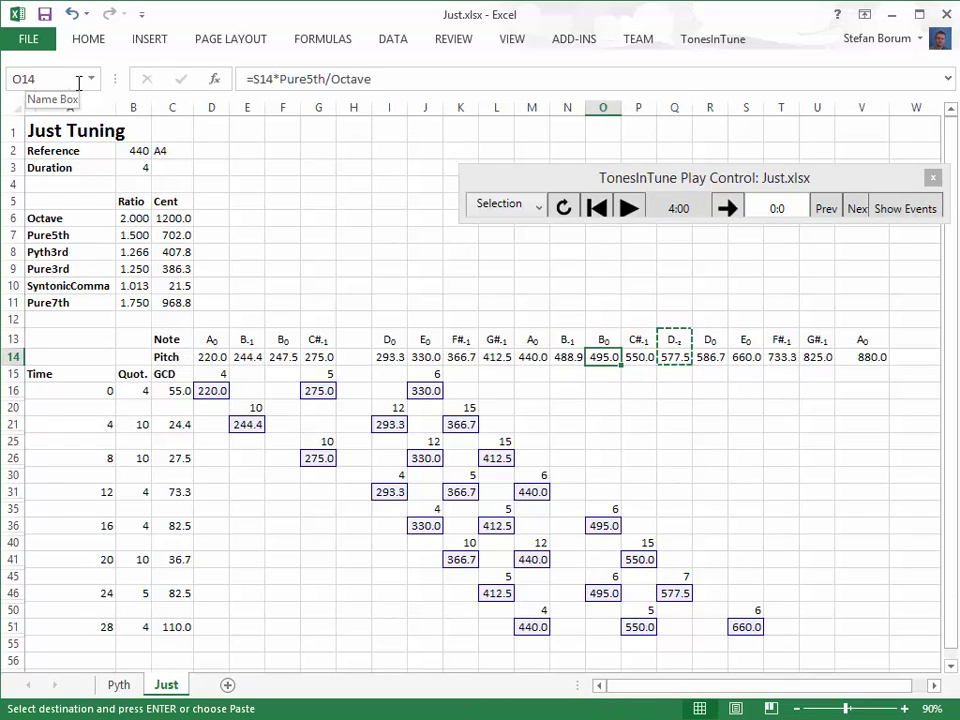
key("Left")
key("Left")
key("Left")
key("Up")
key("ctrl+v")
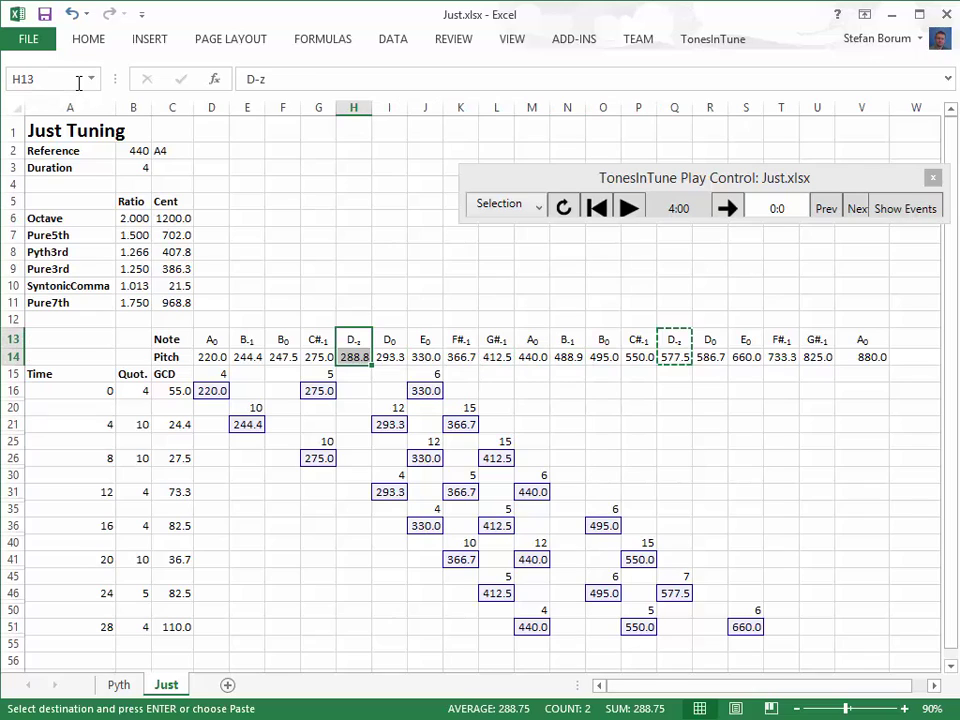
key("Escape")
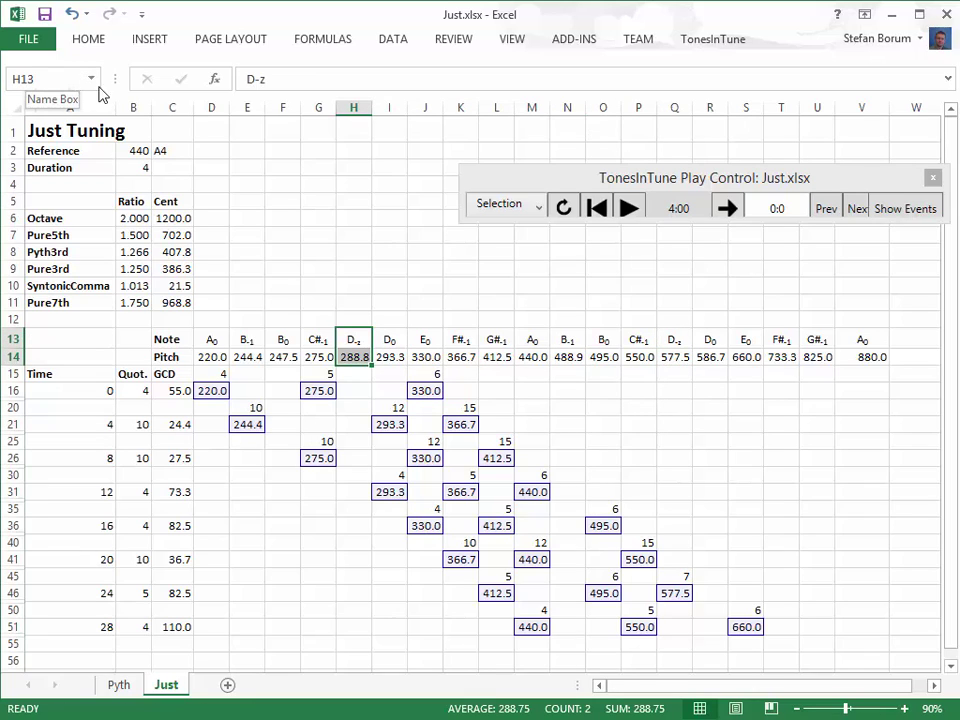
Set the TonesInTune playback range to Worksheet, reload the notes and play the chord sequence.
left_click(540, 207)
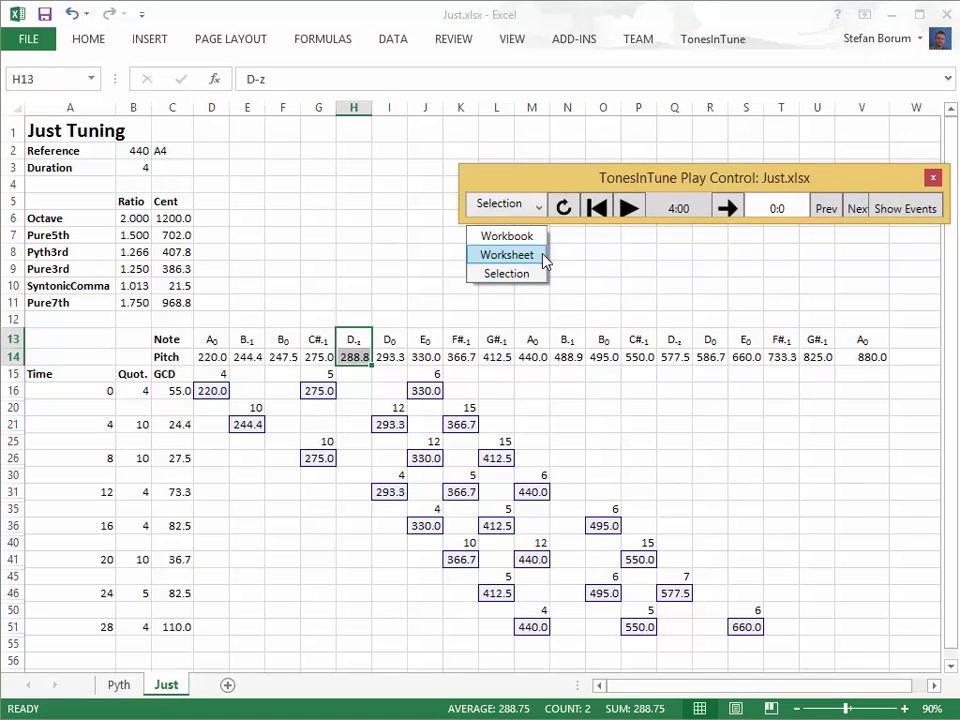
left_click(544, 255)
left_click(564, 207)
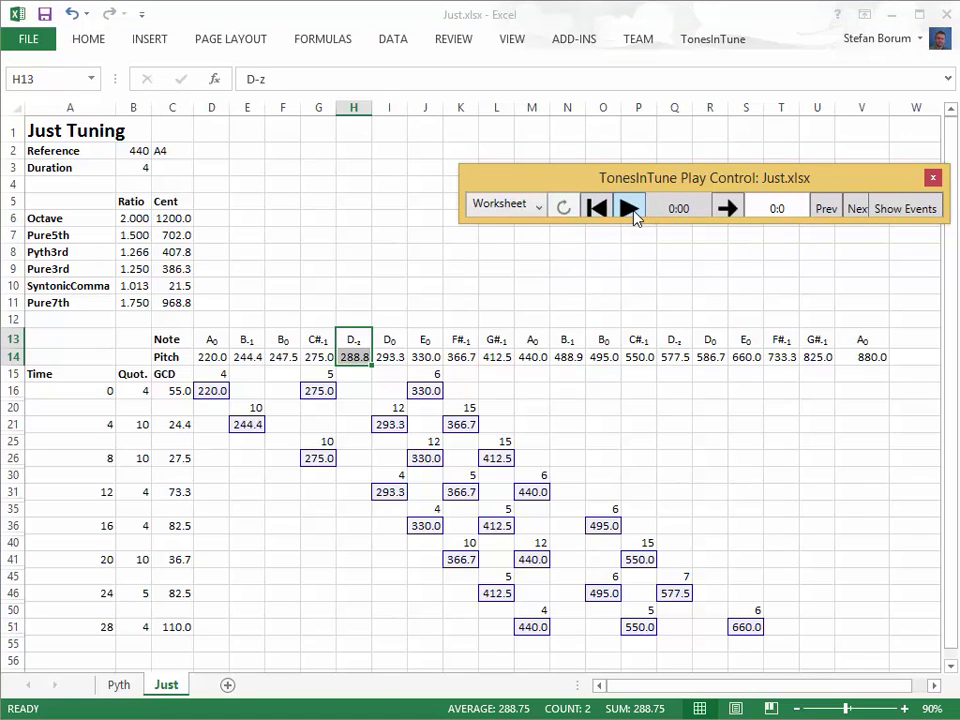
left_click(632, 210)
Copy the quotient and note block J15:J20 to L15 and M20 as fourth notes of the chords at times 0 and 4.
key("Down")
key("Down")
key("Right")
key("Right")
key("Up")
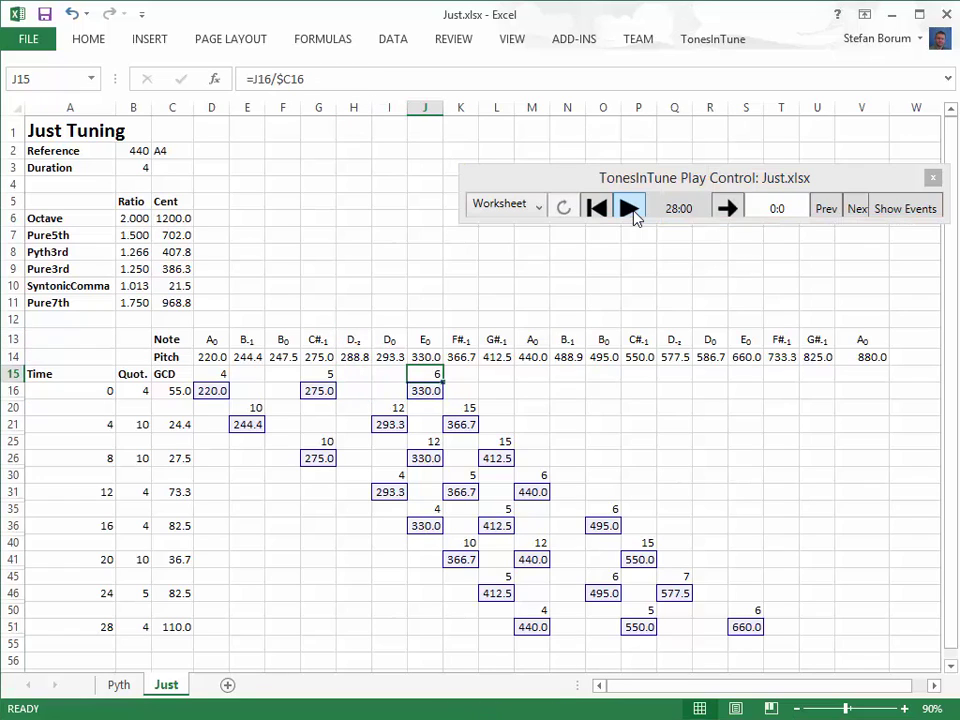
key("shift+Down")
key("shift+Down")
key("ctrl+c")
key("Right")
key("Right")
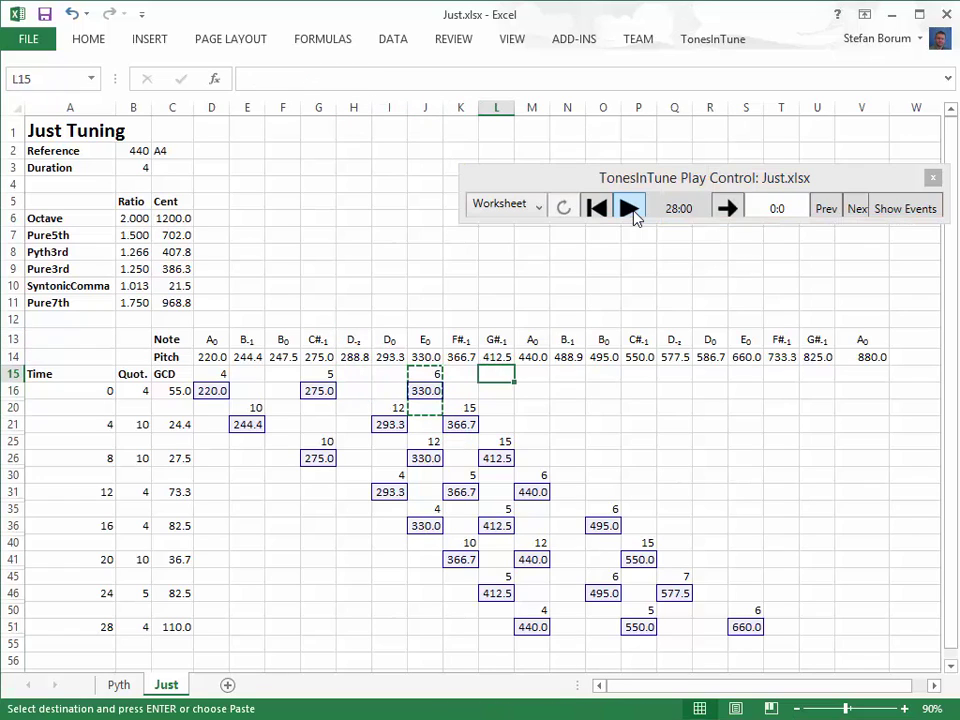
key("ctrl+v")
key("Down")
key("ctrl+v")
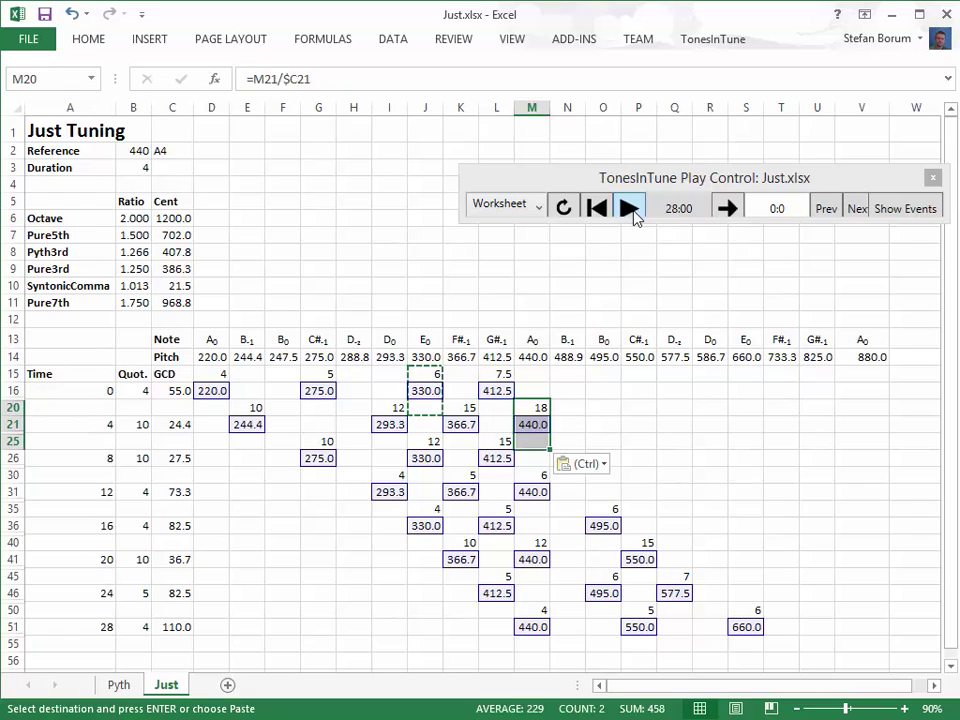
Paste the copied block at O25, P30 and Q35 as fourth notes of the chords at times 8, 12 and 16.
key("Down")
key("Down")
key("Right")
key("Right")
key("ctrl+v")
key("Down")
key("Down")
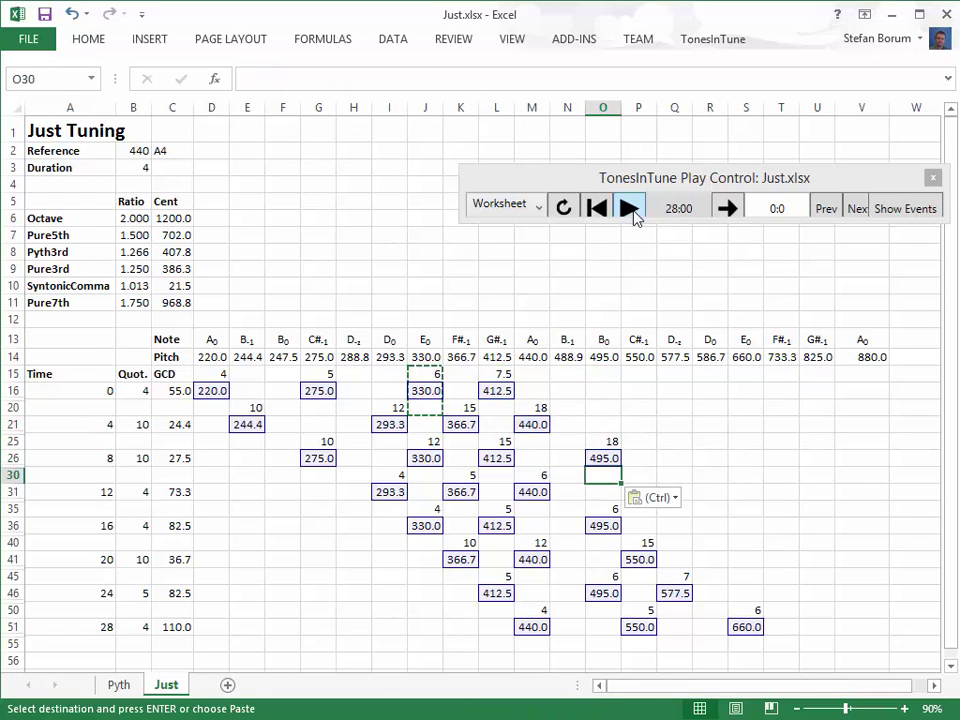
key("Right")
key("ctrl+v")
key("Down")
key("Down")
key("Right")
key("ctrl+v")
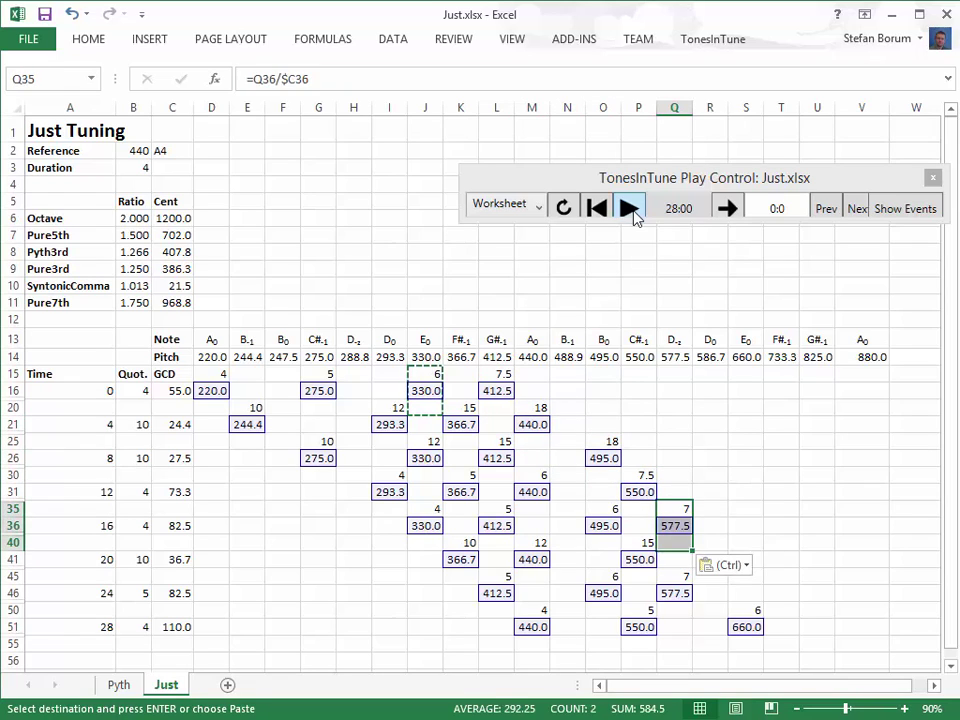
Paste the copied block at S40, T45 and U50 as fourth notes of the chords at times 20, 24 and 28.
key("Down")
key("Down")
key("Right")
key("Right")
key("shift+Down")
key("shift+Down")
key("ctrl+v")
key("Down")
key("Down")
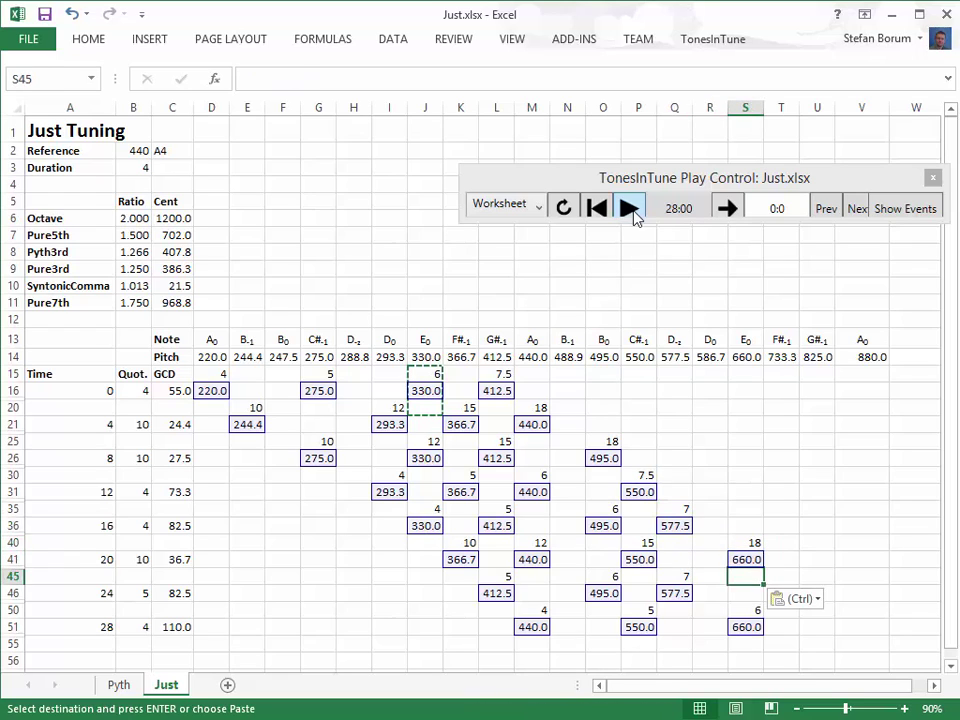
key("Right")
key("ctrl+v")
key("Down")
key("Down")
key("Right")
key("ctrl+v")
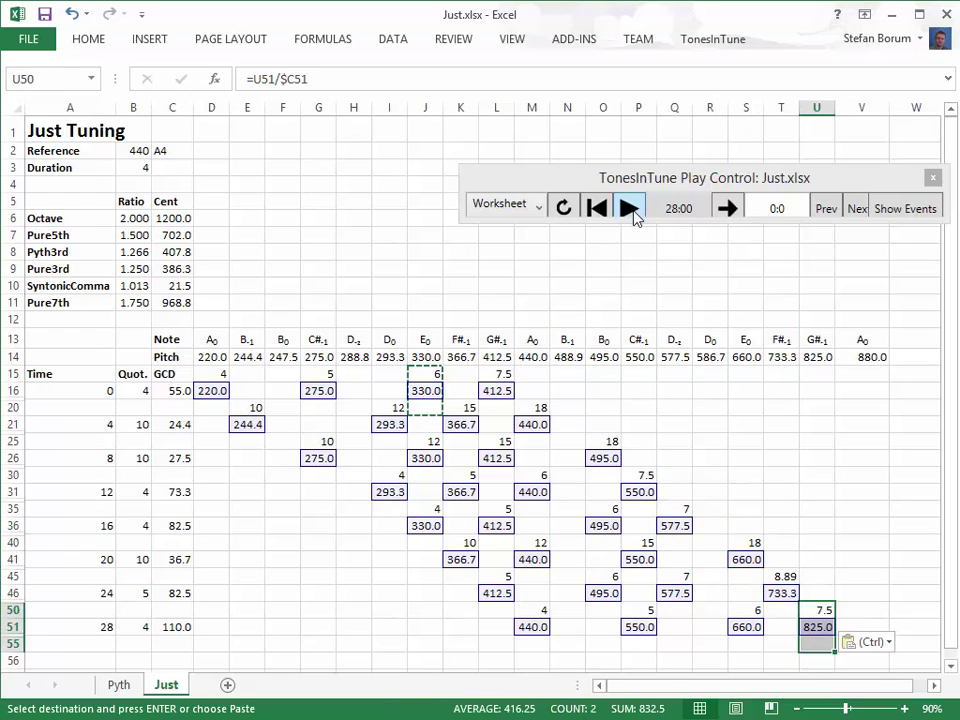
key("Escape")
Set the base quotient of the chord at time 28 in B51 to 8.
key("ctrl+Left")
key("ctrl+Left")
key("ctrl+Left")
key("ctrl+Left")
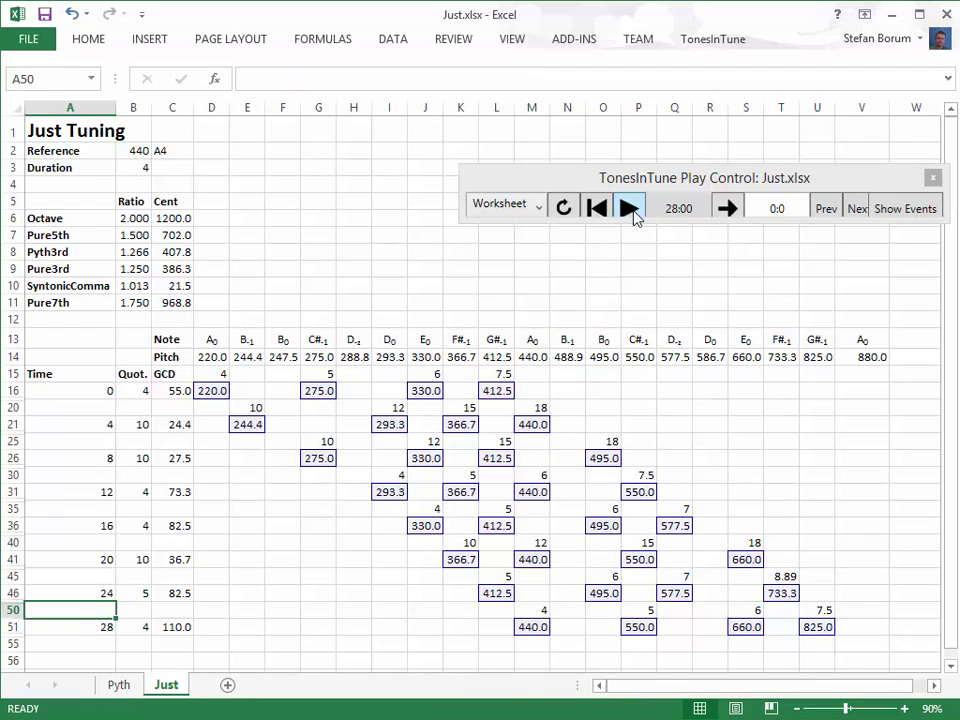
key("Down")
key("Right")
type("8")
Set the base quotient of the chord at time 12 in B31 to 8.
key("Up")
key("Up")
key("Up")
key("Up")
key("Up")
key("Up")
key("Up")
key("Up")
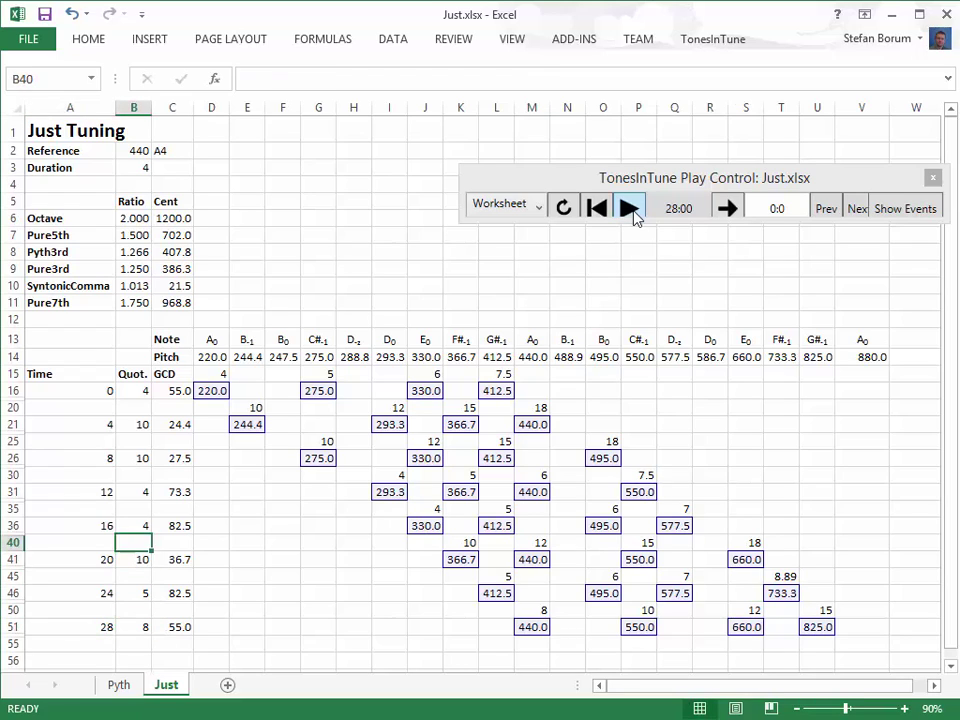
type("8")
key("ctrl+Return")
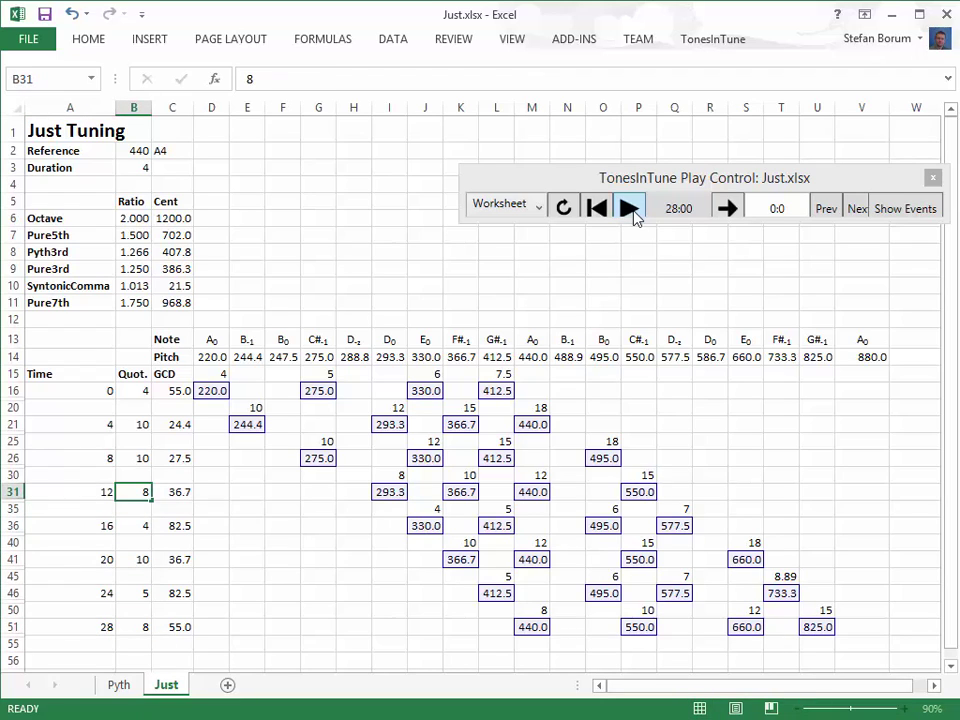
Set the base quotient of the chord at time 0 in B16 to 8.
key("Up")
key("Up")
key("Up")
key("Up")
key("Up")
key("Up")
type("8")
Insert an empty column at L, between the lower F#-1 and G#-1 notes.
key("Right")
key("Right")
key("Right")
key("Right")
key("Right")
key("Right")
key("Right")
key("Right")
key("Right")
key("Right")
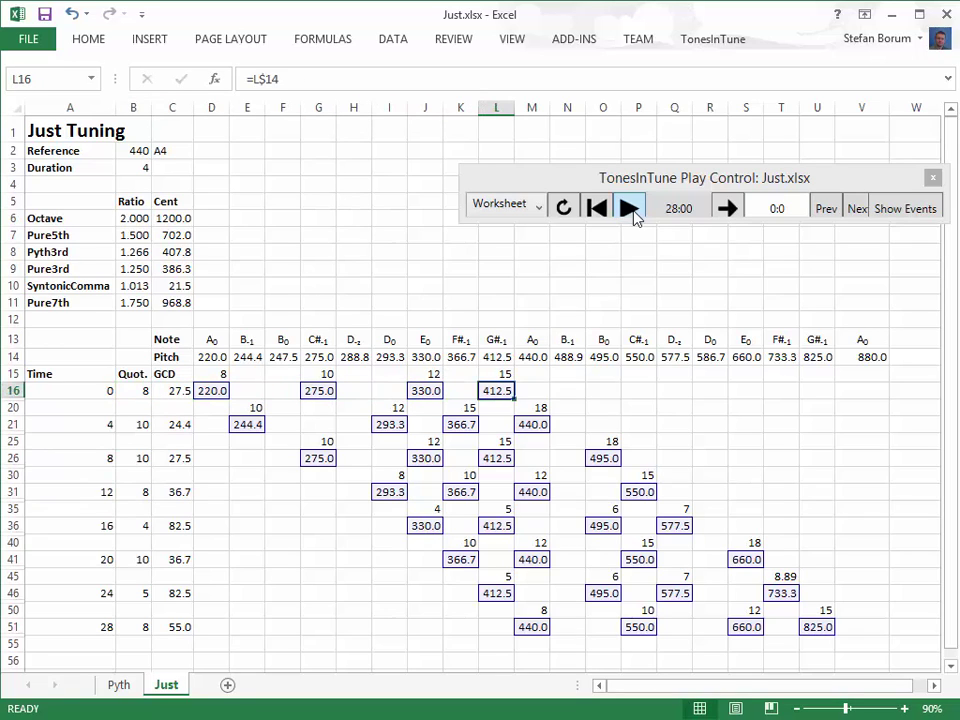
key("alt")
key("i")
key("c")
Insert an empty column at V, between the upper F#-1 and G#-1 notes.
key("Right")
key("Right")
key("Right")
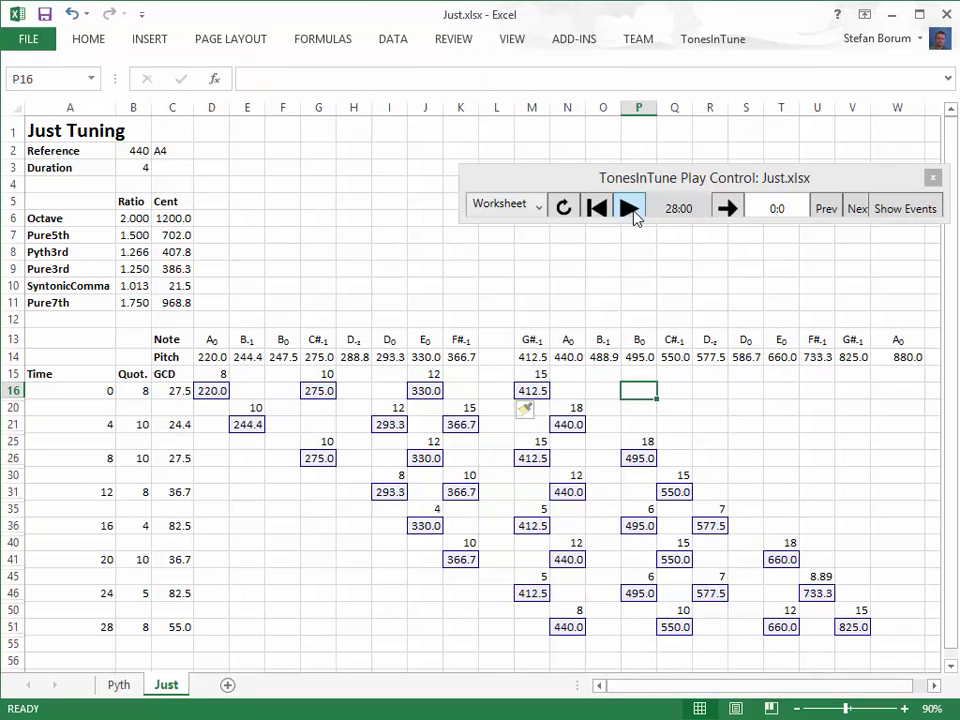
key("Right")
key("Right")
key("Right")
key("Right")
key("Right")
key("Right")
key("alt")
key("i")
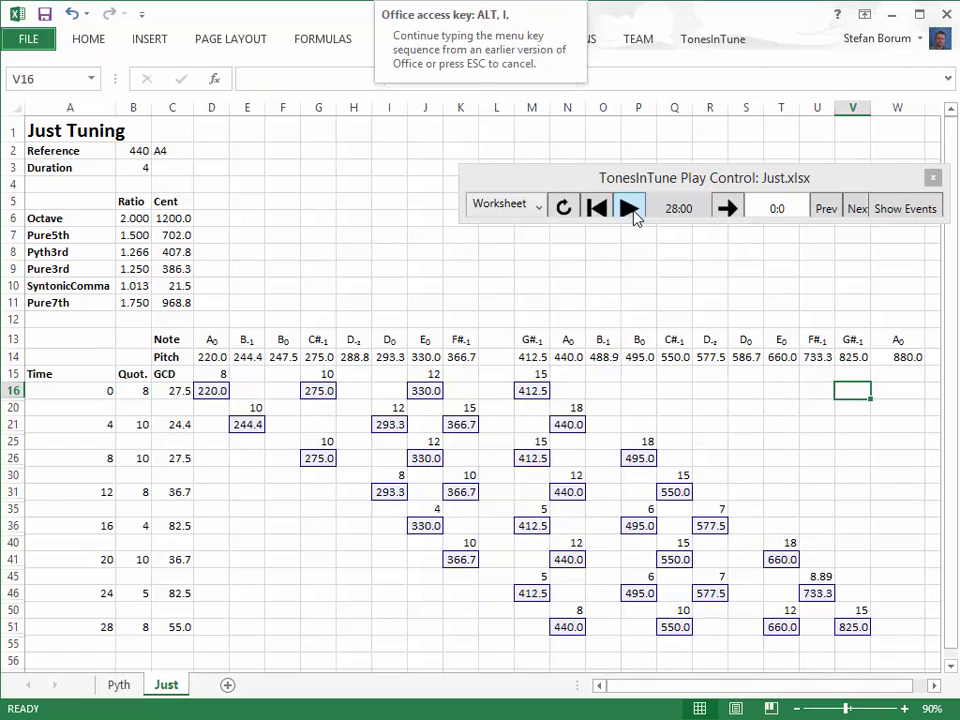
key("c")
Copy the F#-1 note label from U13 into V13 and change it to F#0.
key("Up")
key("Up")
key("Up")
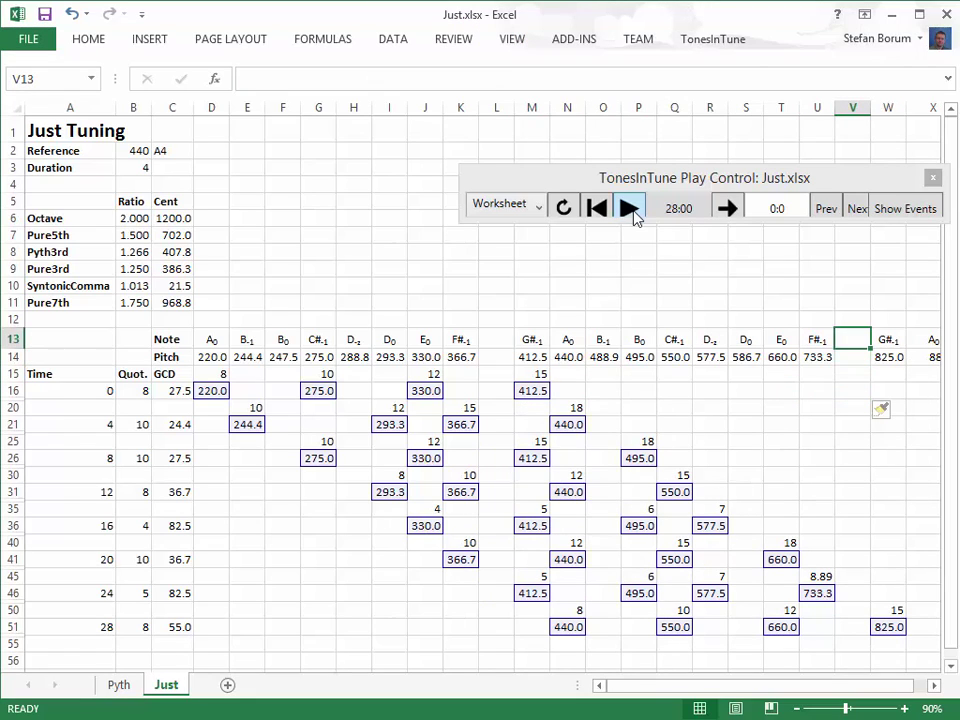
key("Left")
key("ctrl+c")
key("Right")
key("ctrl+v")
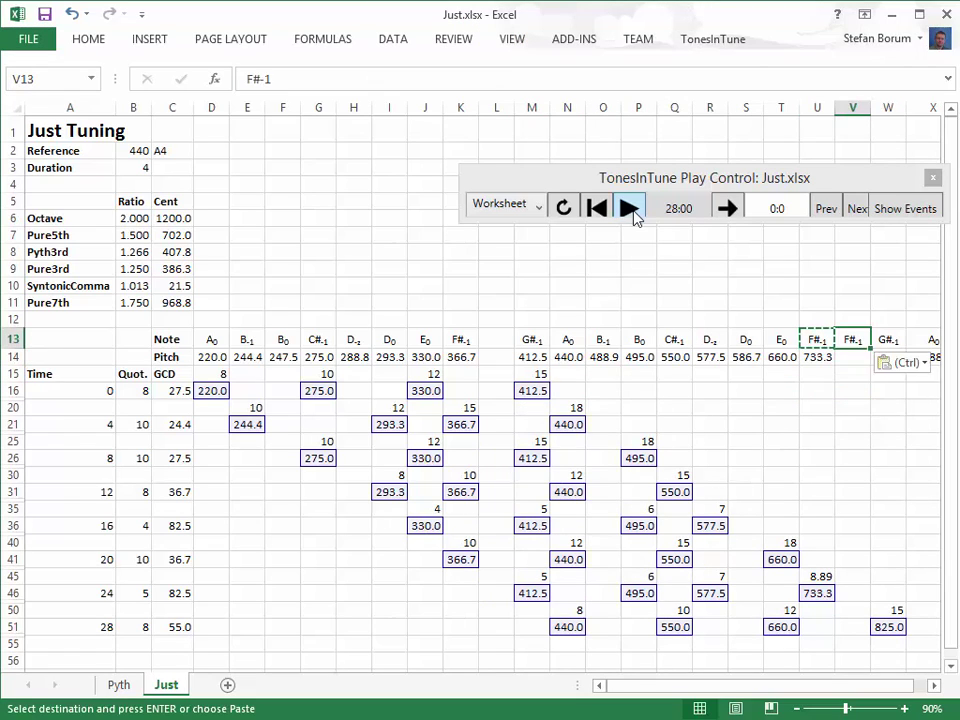
key("Escape")
key("F2")
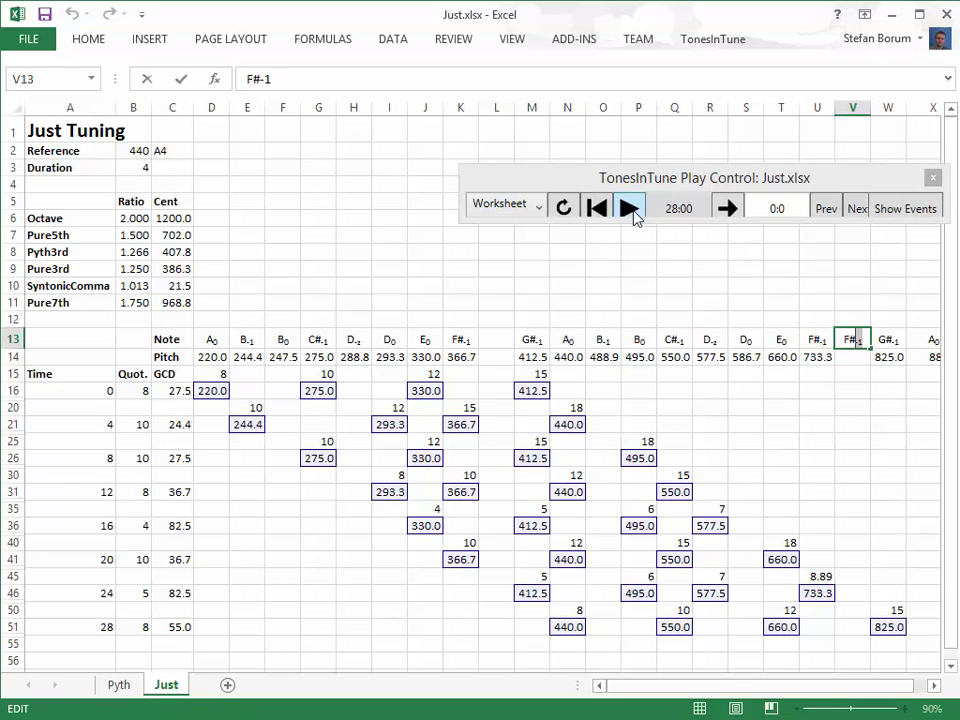
key("BackSpace")
key("BackSpace")
type("0")
key("ctrl+Return")
Enter the formula =P14*Pure5th in V14 as the pitch of note F#0.
key("Down")
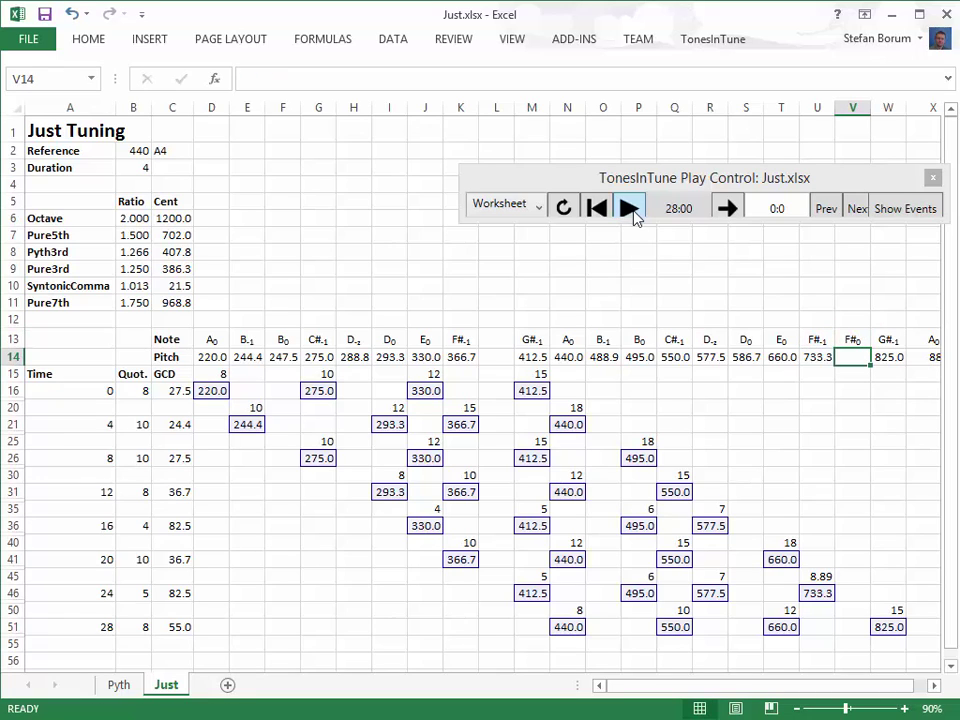
type("=P14*pure5")
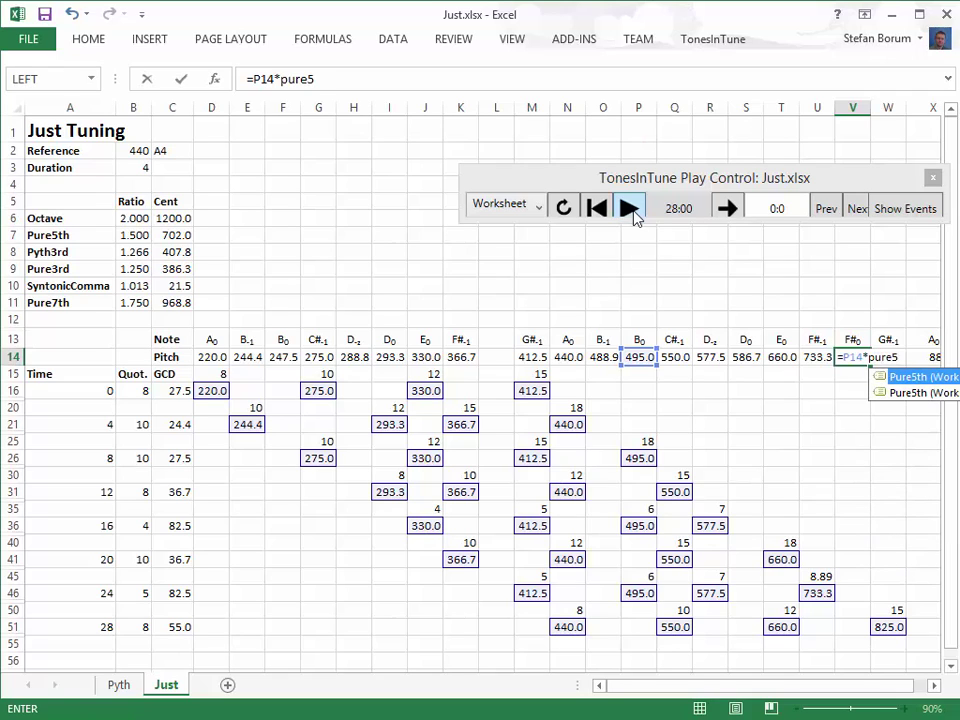
key("Tab")
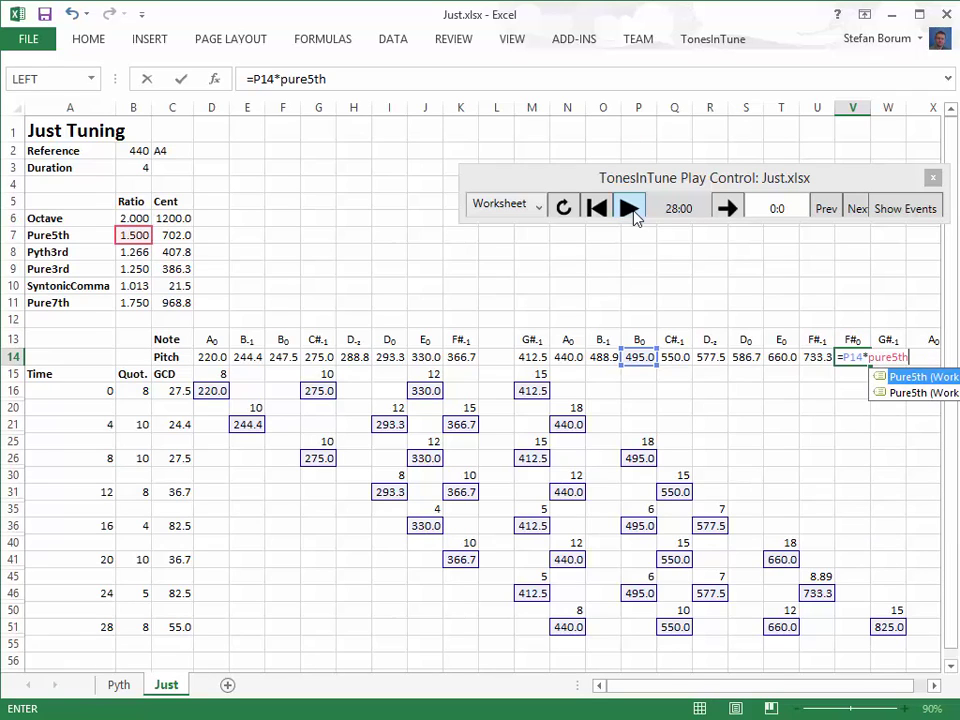
key("ctrl+Return")
Move the top note of the time-24 chord, with its quotient, from U45:U46 to V45:V46.
key("Down")
key("Down")
key("Down")
key("Down")
key("Down")
key("Down")
key("Down")
key("Down")
key("Down")
key("Down")
key("Down")
key("Down")
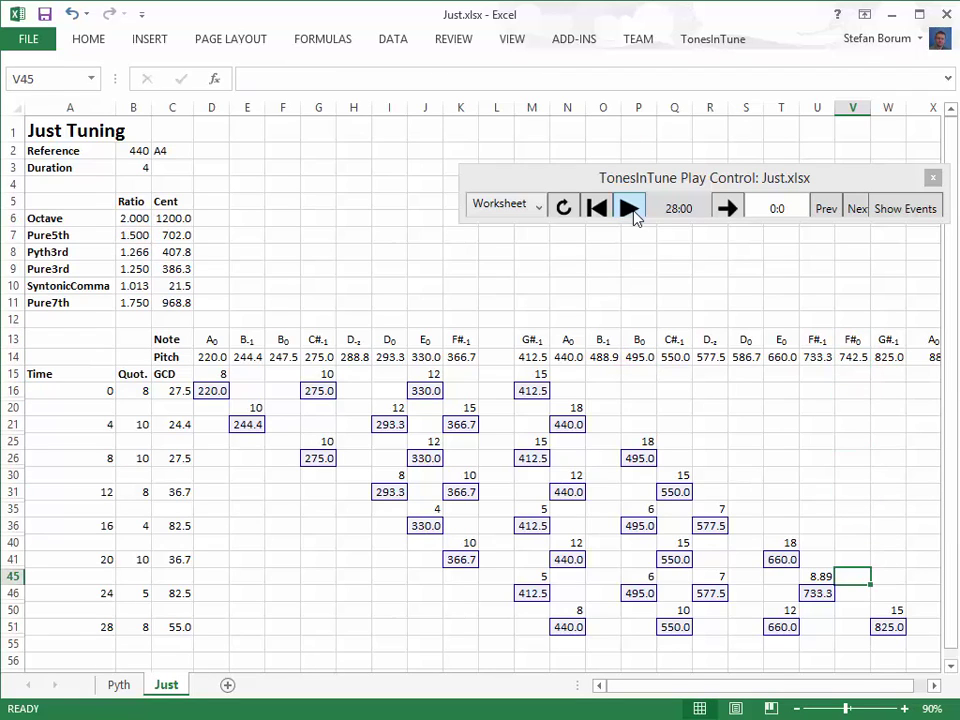
key("Left")
key("shift+Down")
key("shift+Down")
key("ctrl+c")
key("Right")
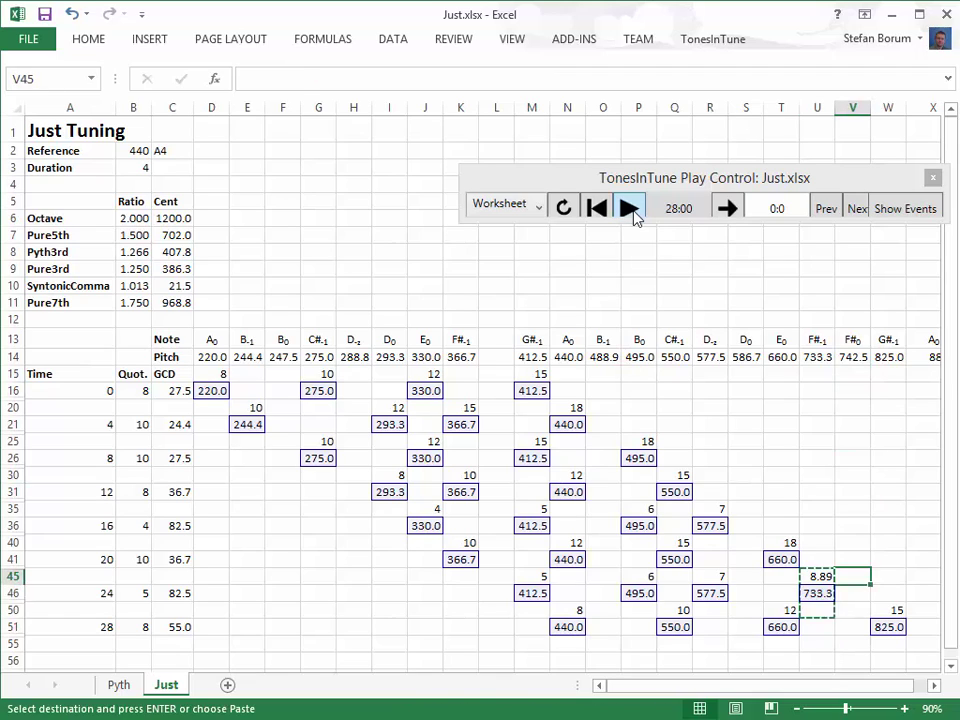
key("Return")
Change the moved note's formula in V46 to =V$14 so it uses the F#0 pitch.
key("Down")
key("F2")
key("Left")
key("Left")
key("Left")
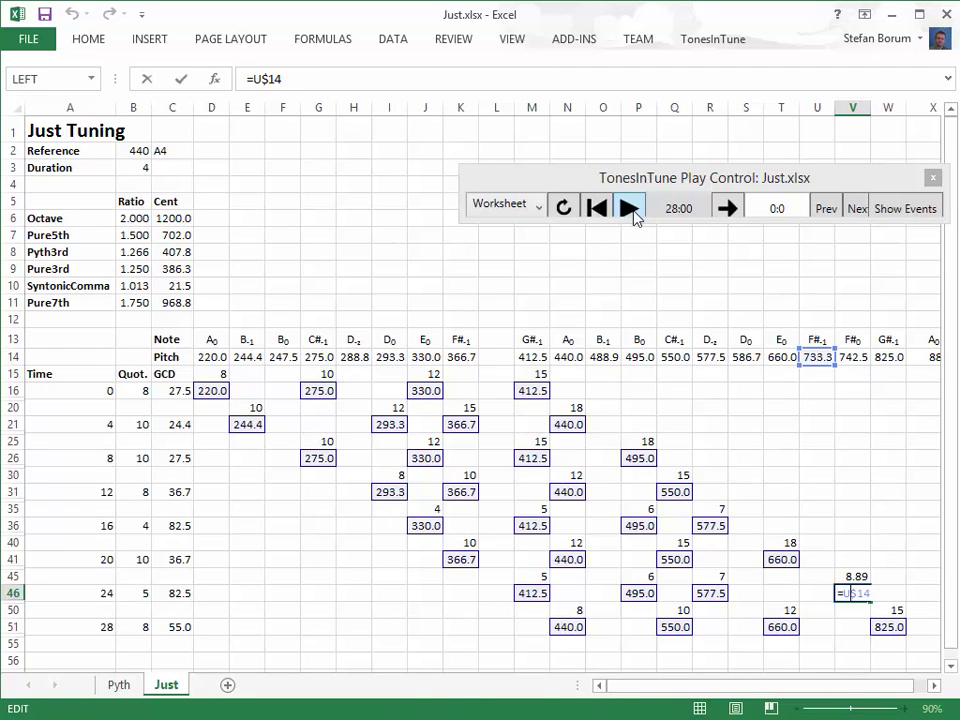
key("BackSpace")
type("V")
key("ctrl+Return")
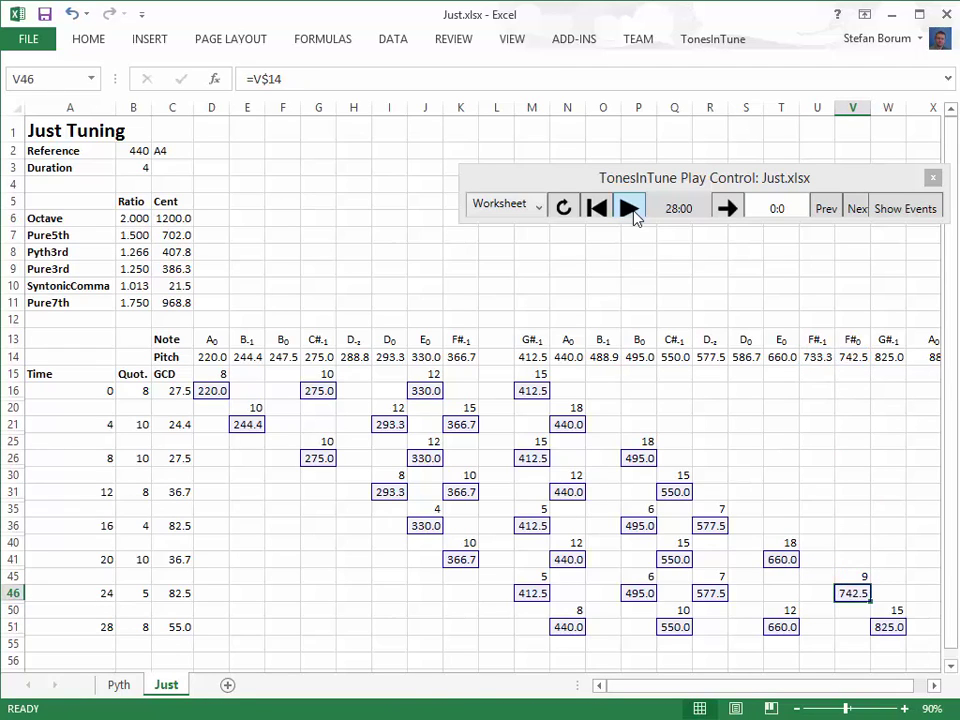
Copy the F#0 label and pitch from V13:V14 into the empty cells L13:L14.
key("Up")
key("Up")
key("Up")
key("Up")
key("Up")
key("Up")
key("Up")
key("Up")
key("Up")
key("Up")
key("Up")
key("Up")
key("Up")
key("Up")
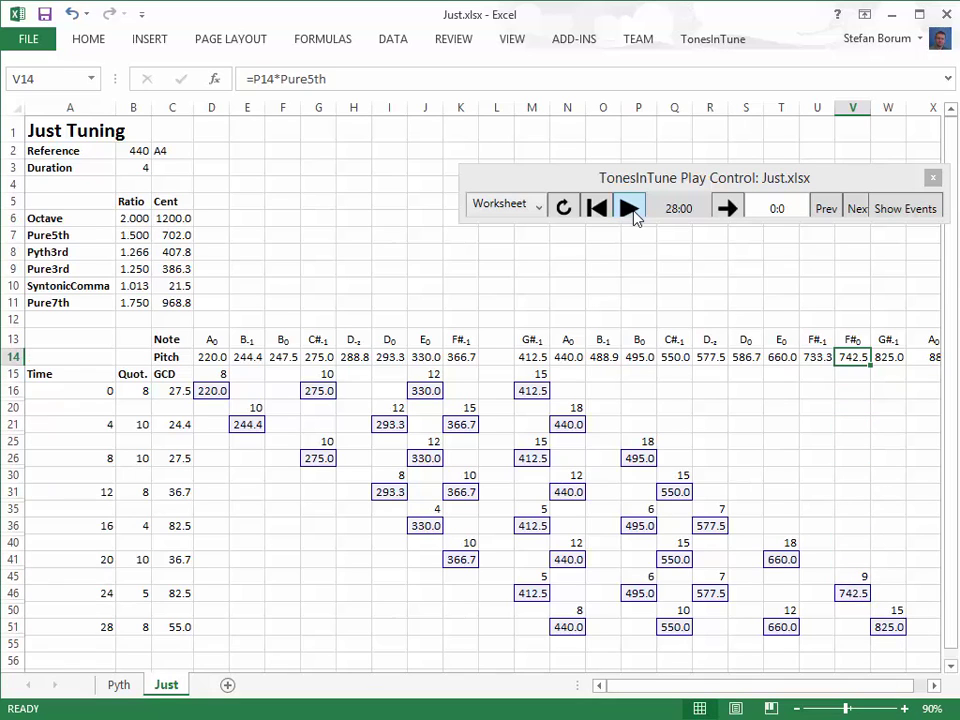
key("Up")
key("Right")
key("Right")
key("shift+Down")
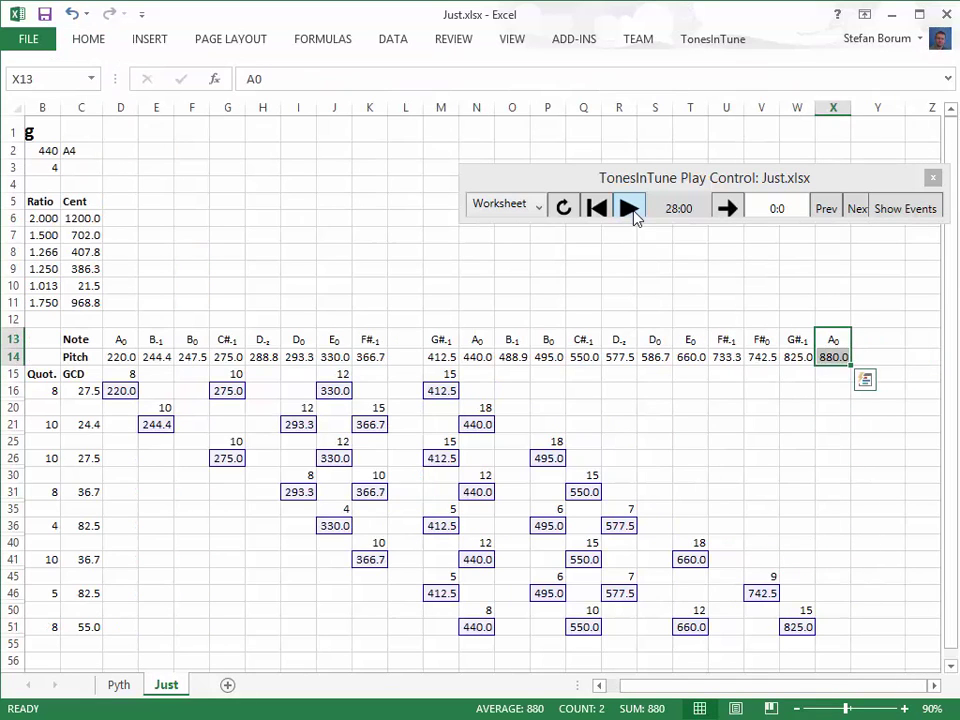
key("shift+Up")
key("Left")
key("Left")
key("shift+Down")
key("ctrl+c")
key("Left")
key("Left")
key("Left")
key("Left")
key("Left")
key("Left")
key("Left")
key("Left")
key("Left")
key("Left")
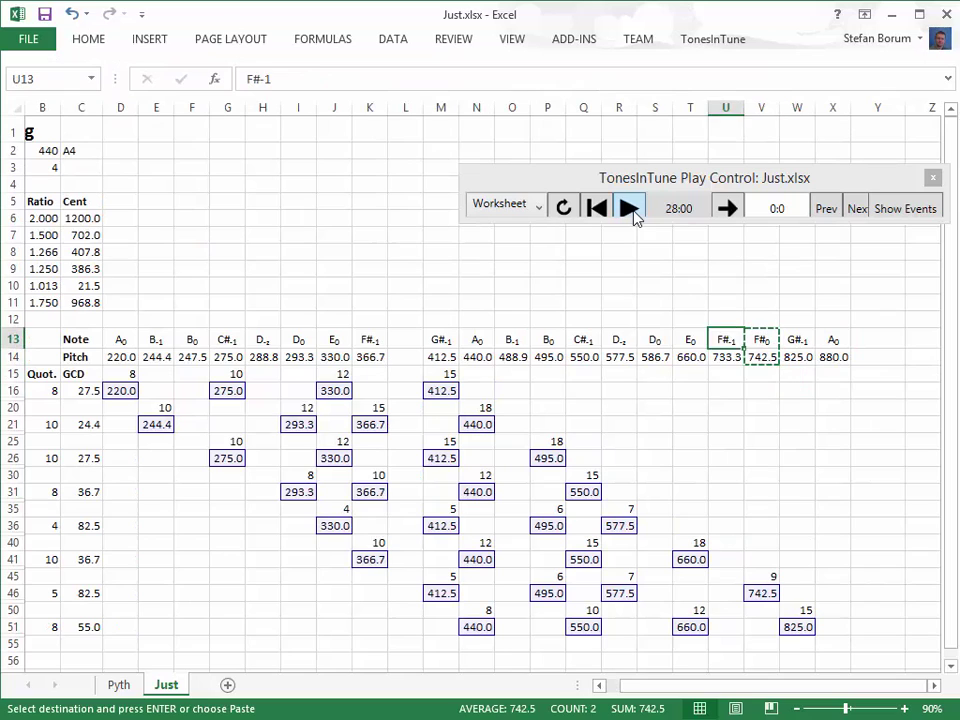
key("ctrl+v")
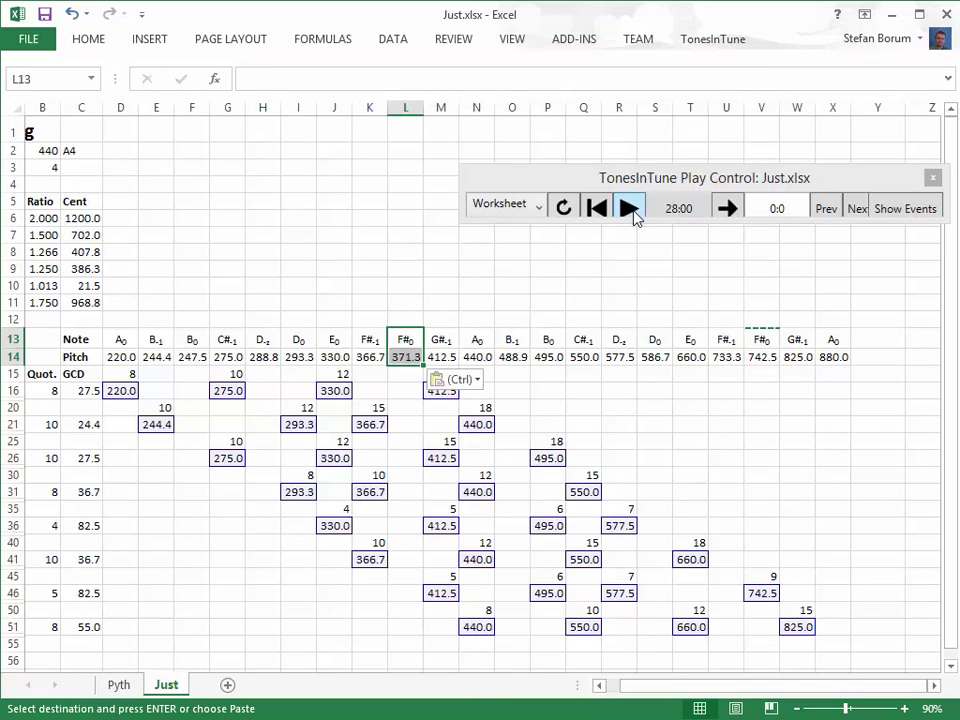
key("ctrl+Home")
key("Escape")
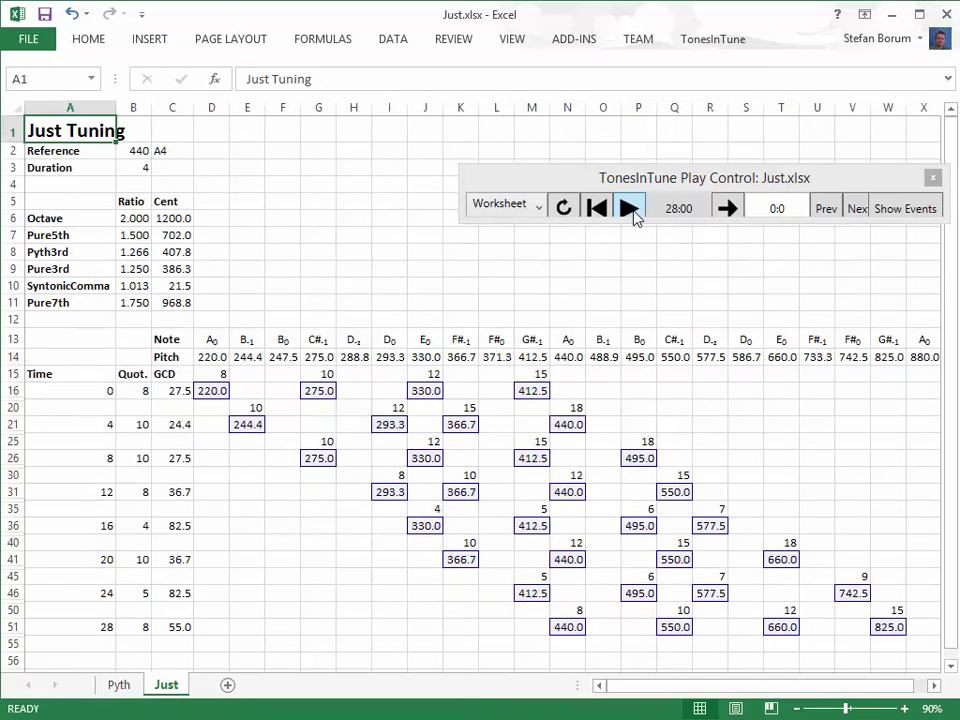
Reload the Just worksheet's notes in the TonesInTune Play Control and play the chords.
left_click(634, 216)
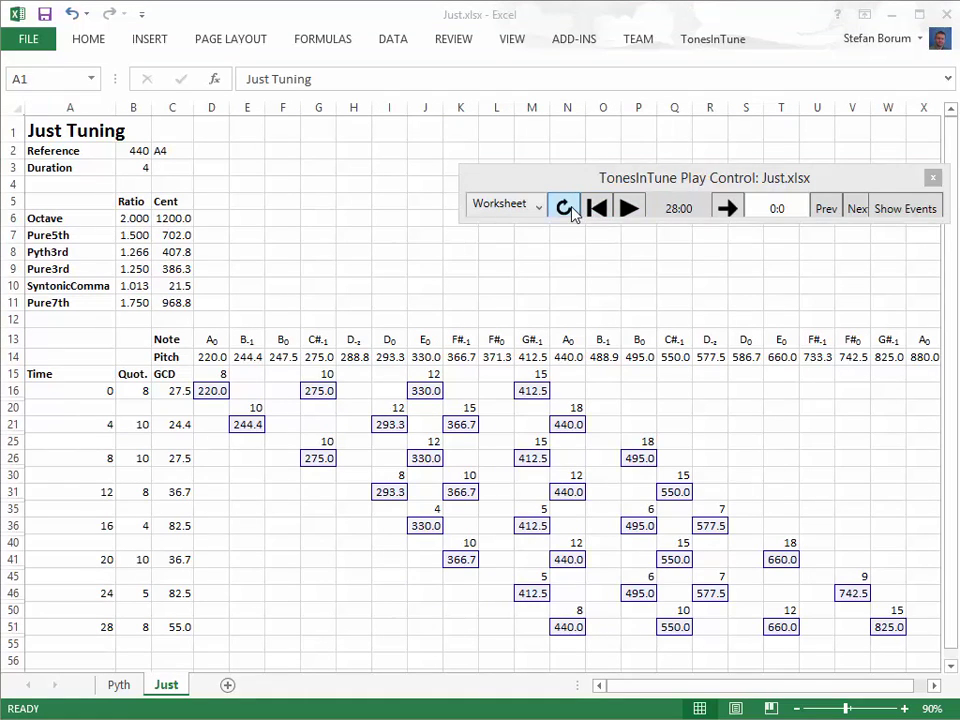
left_click(566, 208)
left_click(630, 208)
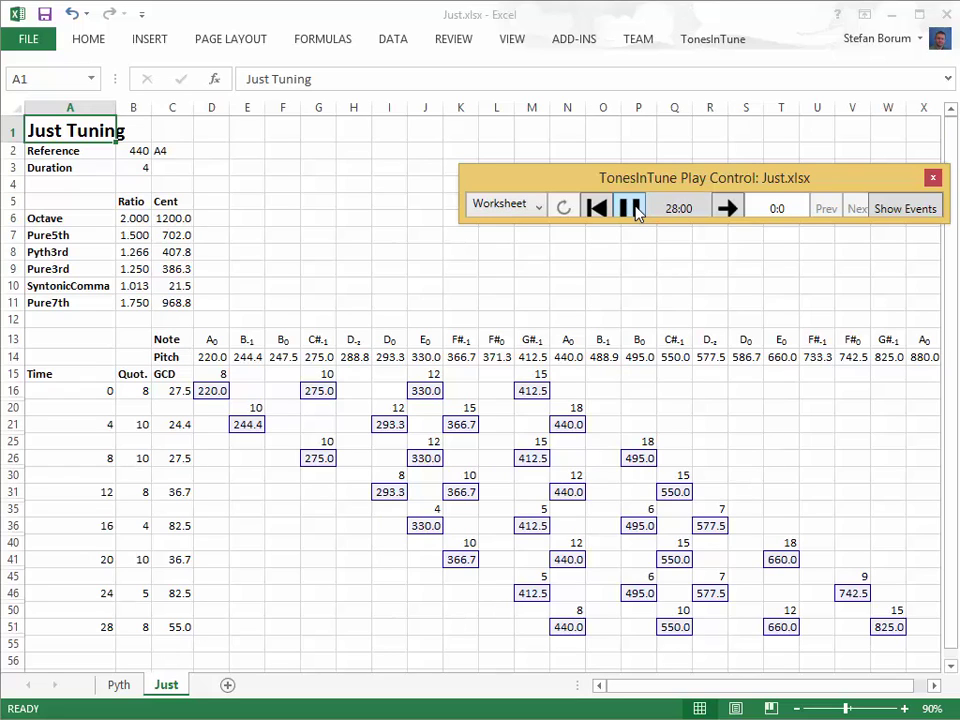
left_click(630, 208)
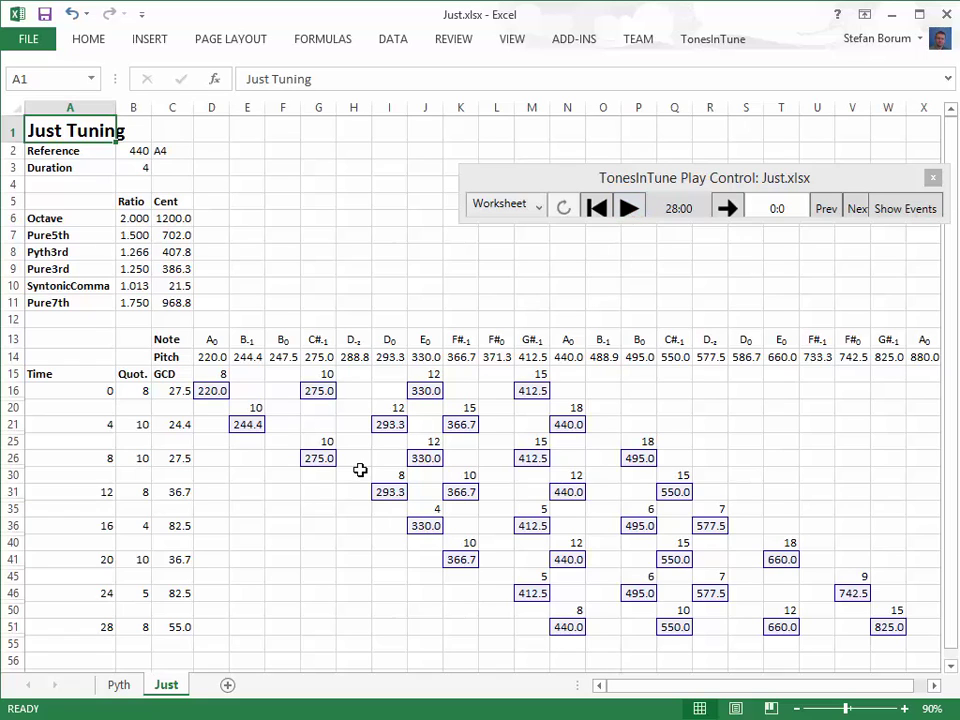
On the Pyth sheet, copy the note from G13 into I13 as the seventh of the time-0 chord.
left_click(119, 685)
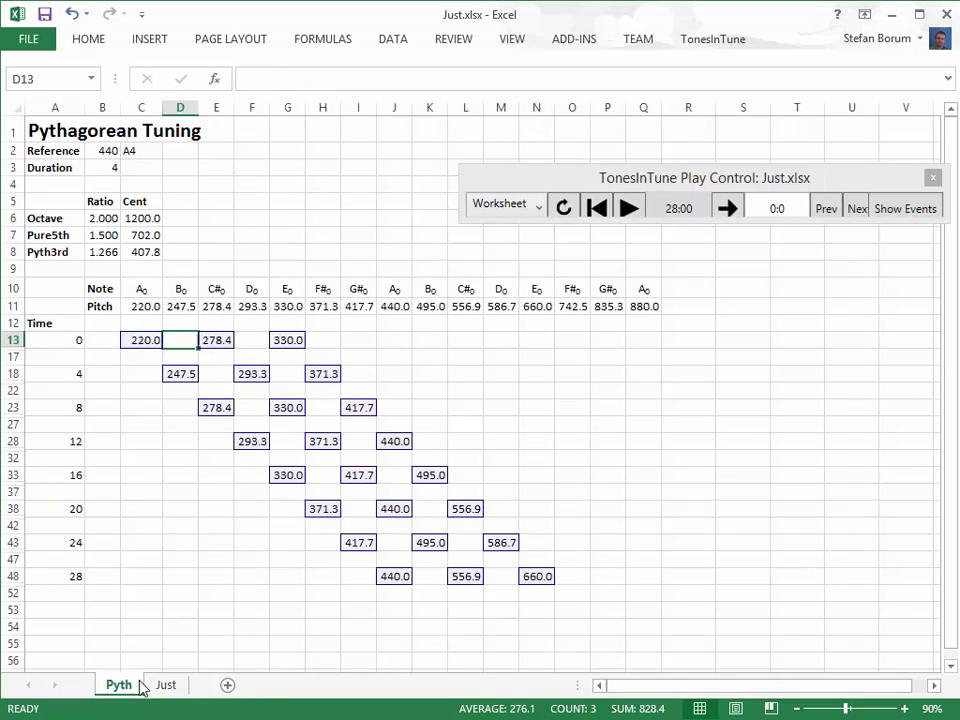
key("Right")
key("Right")
key("Right")
key("shift+Down")
key("ctrl+c")
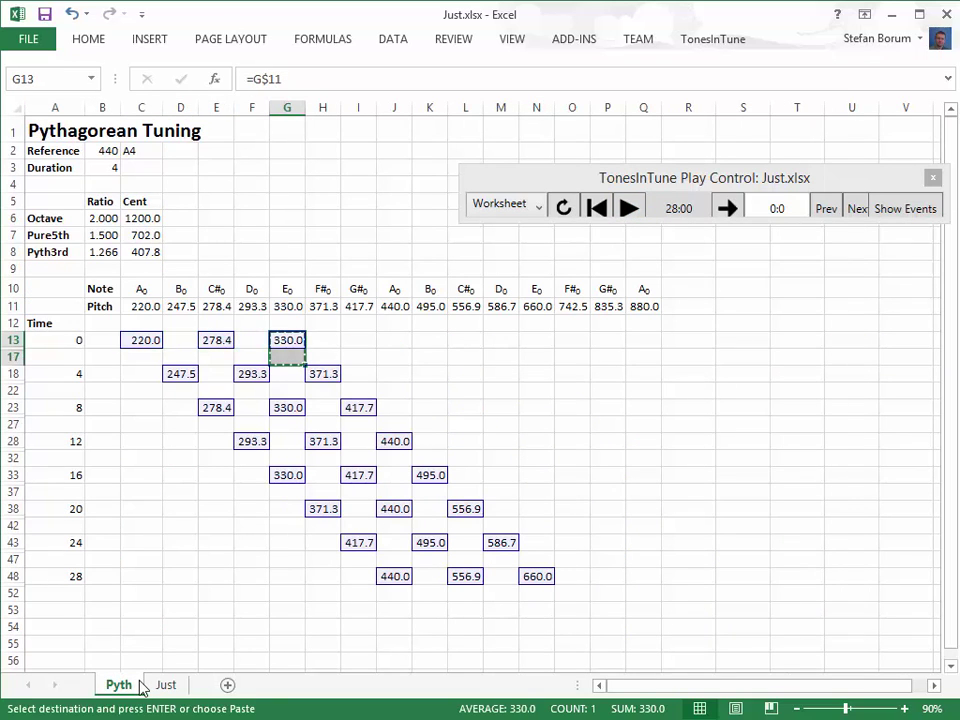
key("Right")
key("Right")
key("ctrl+v")
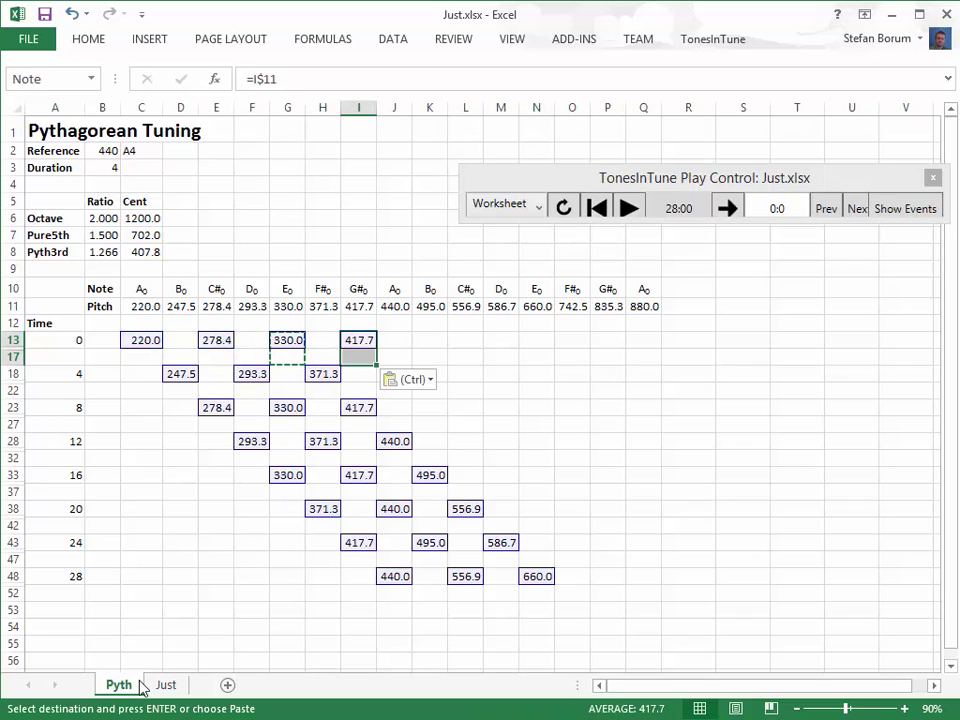
Paste the copied note into J18, K23 and L28 as sevenths for the chords at times 4, 8 and 12.
key("Right")
key("Down")
key("Down")
key("ctrl+v")
key("Right")
key("Down")
key("Down")
key("ctrl+v")
key("Down")
key("Down")
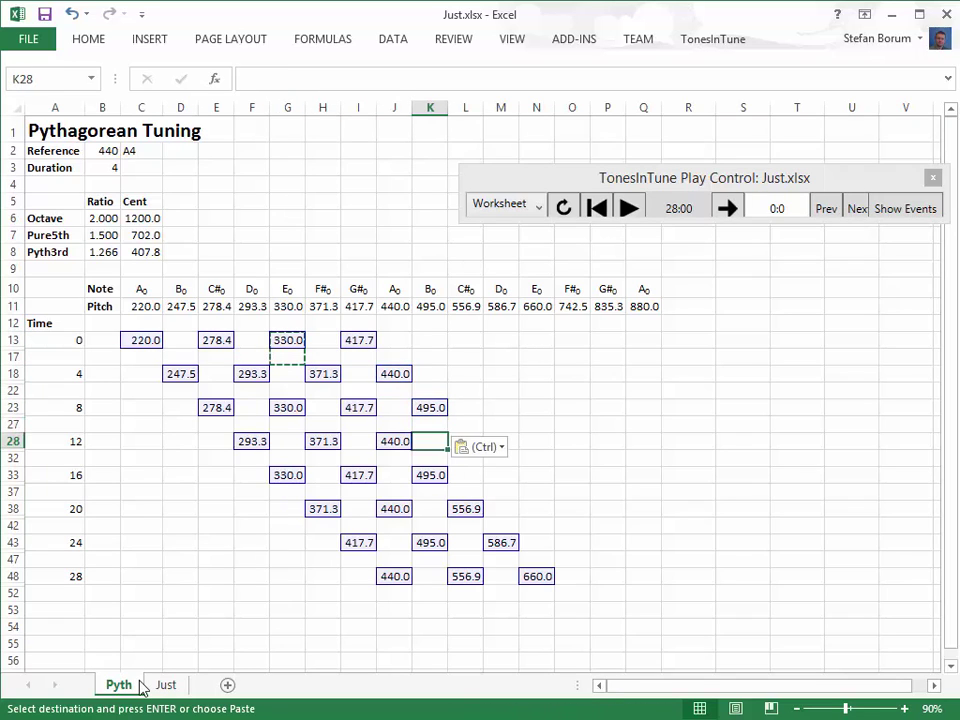
key("Right")
key("ctrl+v")
Paste the copied note into M33, N38, O43 and P48 as sevenths for the chords at times 16 to 28.
key("Down")
key("Down")
key("Right")
key("ctrl+v")
key("Down")
key("Down")
key("Right")
key("ctrl+v")
key("Down")
key("Down")
key("Right")
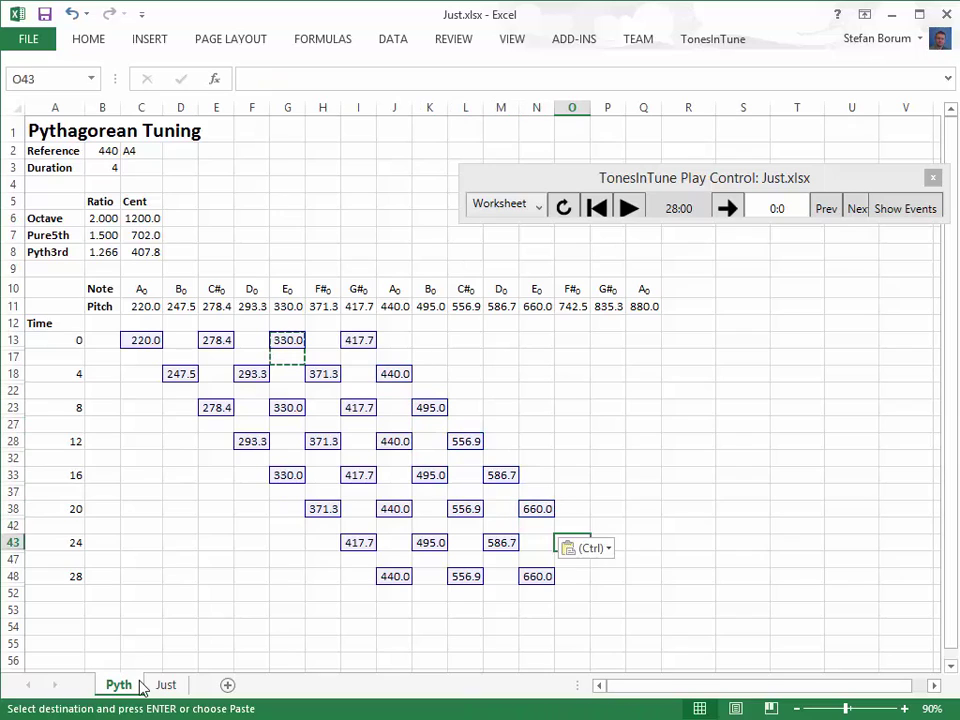
key("ctrl+v")
key("Down")
key("Down")
key("Right")
key("ctrl+v")
key("Escape")
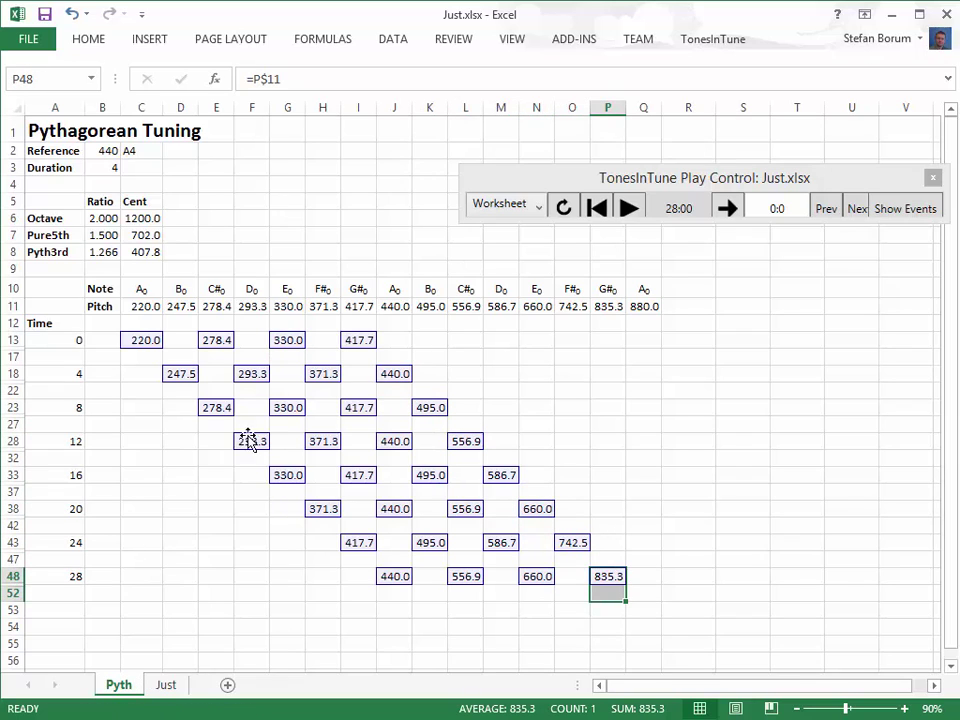
Reload the Pyth worksheet's notes in the Play Control and play the Pythagorean seventh chords.
left_click(563, 207)
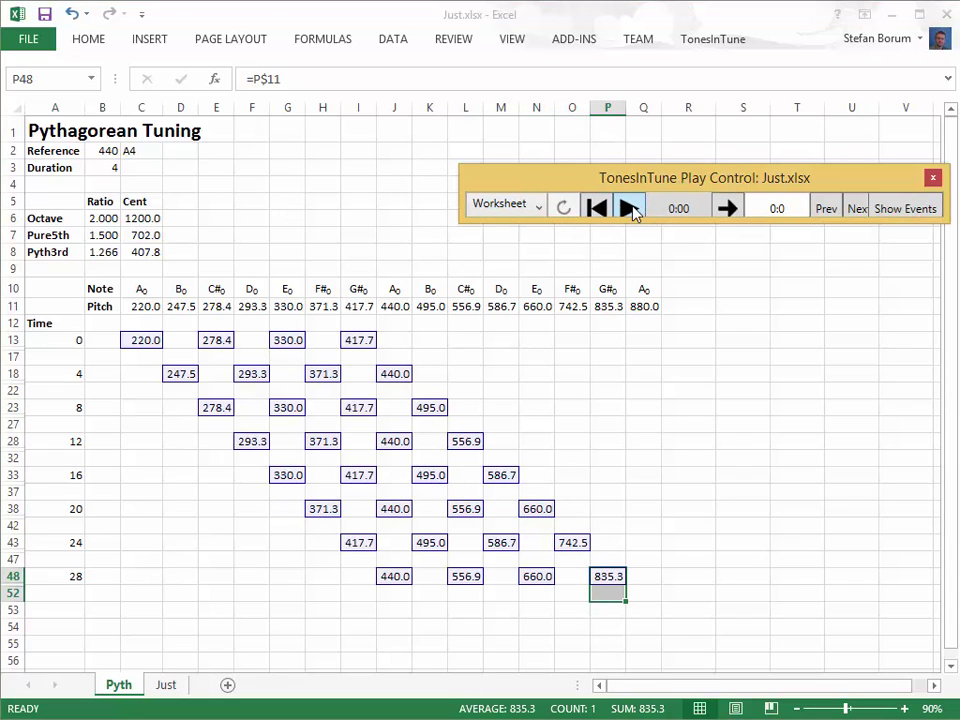
left_click(630, 209)
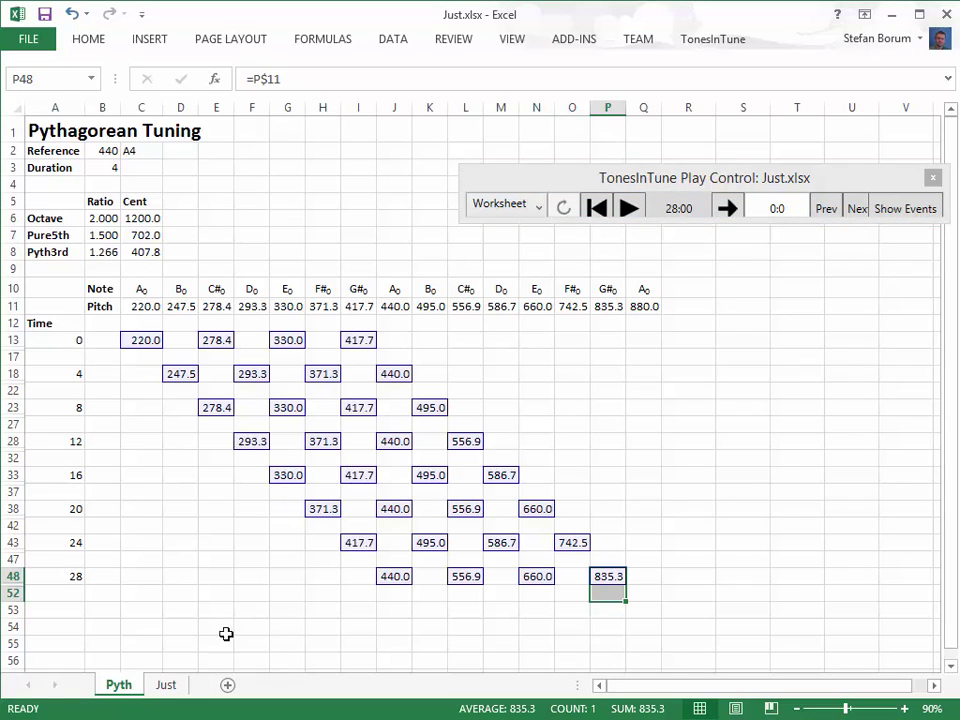
Create a copy of the Pyth sheet at the end of the workbook.
right_click(134, 689)
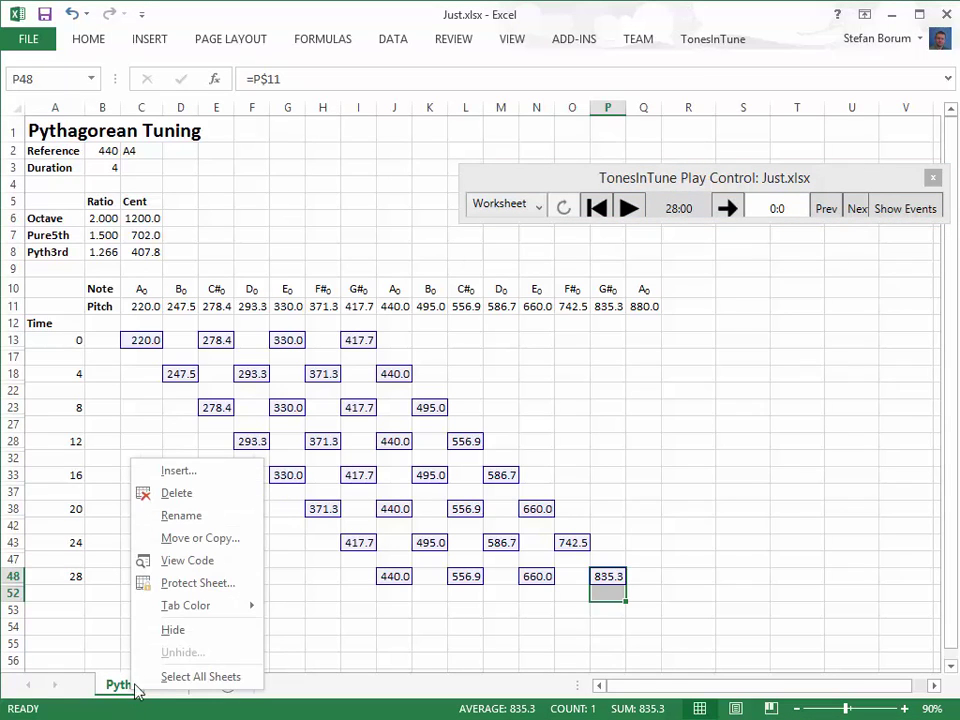
left_click(197, 537)
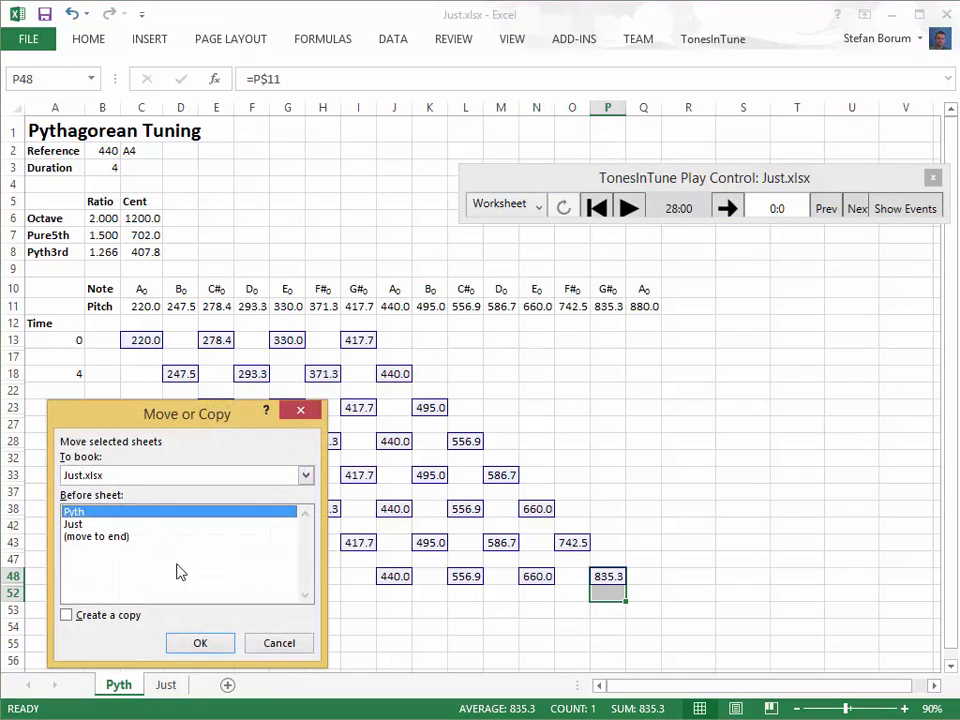
left_click(120, 539)
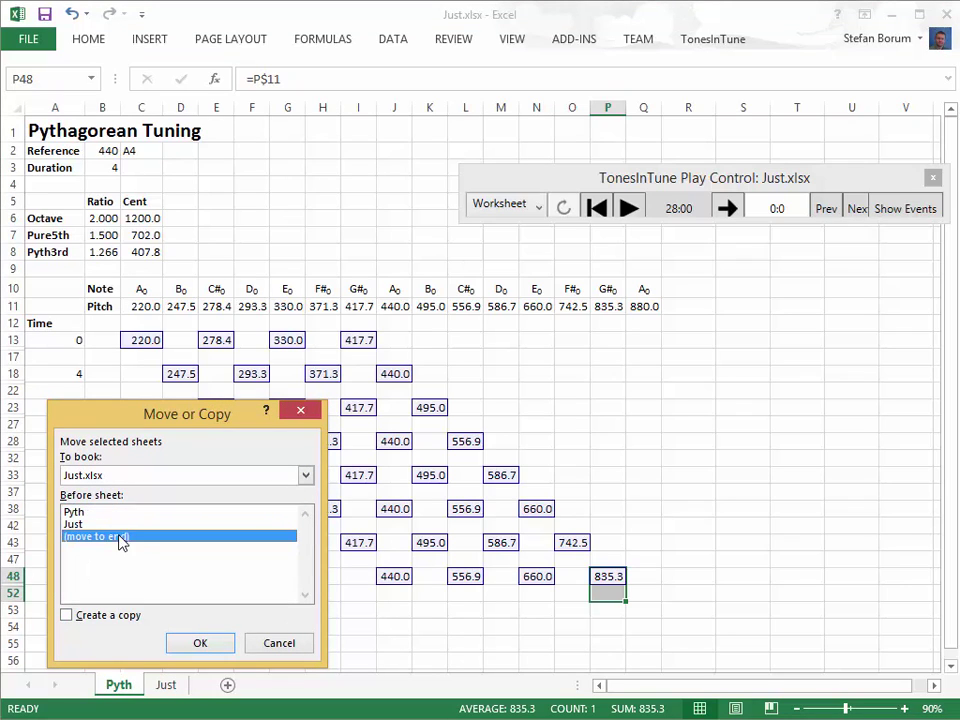
left_click(66, 615)
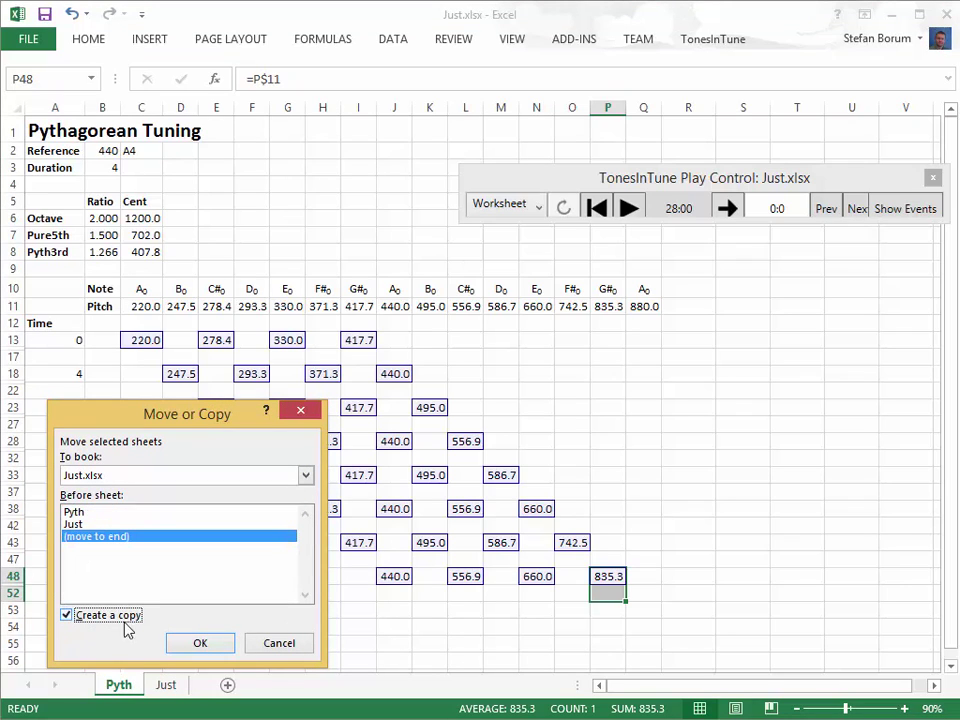
left_click(199, 643)
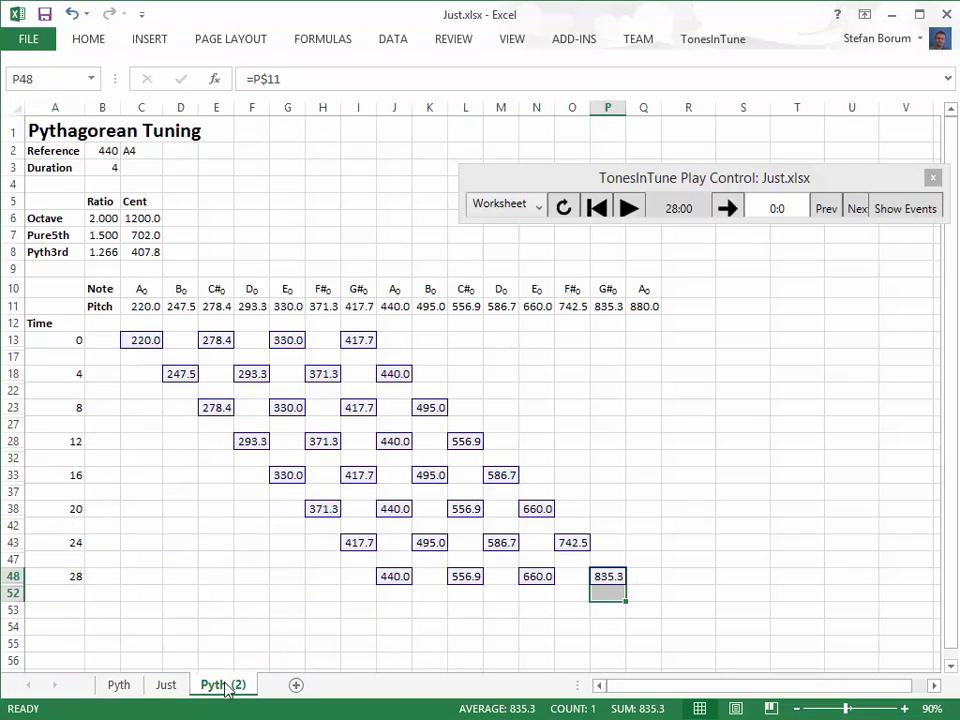
Rename the copied sheet to Equal.
double_click(225, 686)
type("Equal")
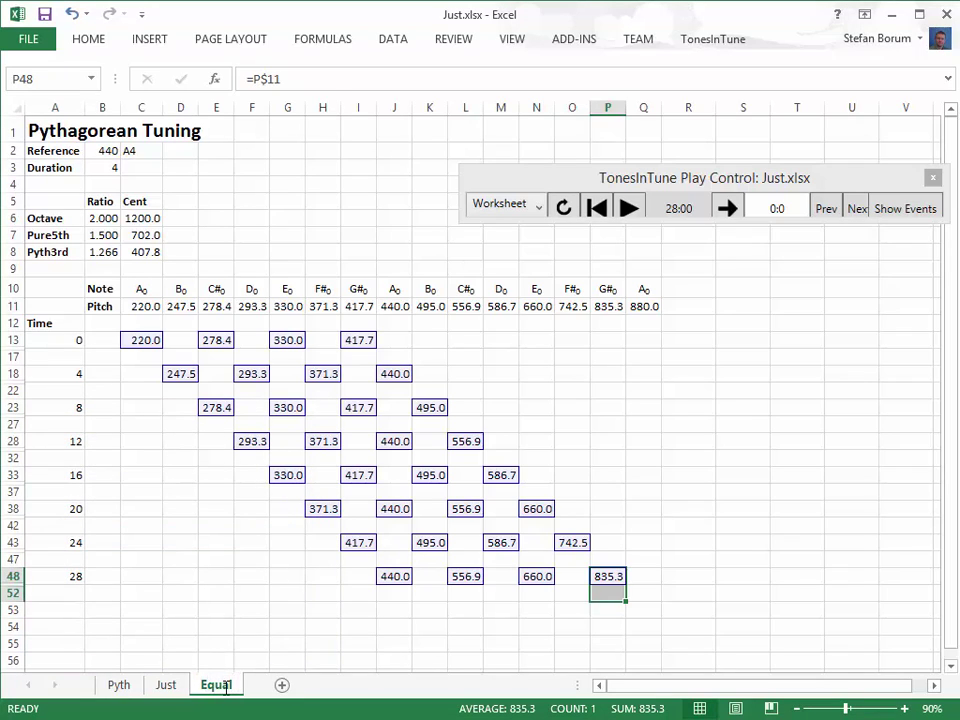
key("Return")
Change the title in A1 of the Equal sheet to Equal Temperament.
key("ctrl+Home")
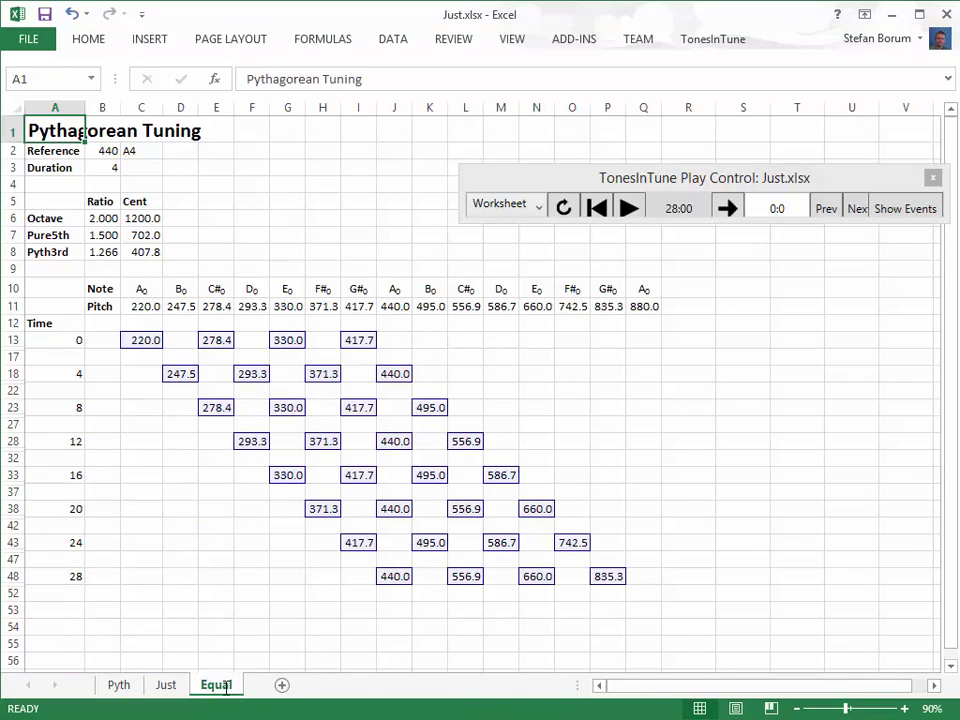
type("Equal Tem")
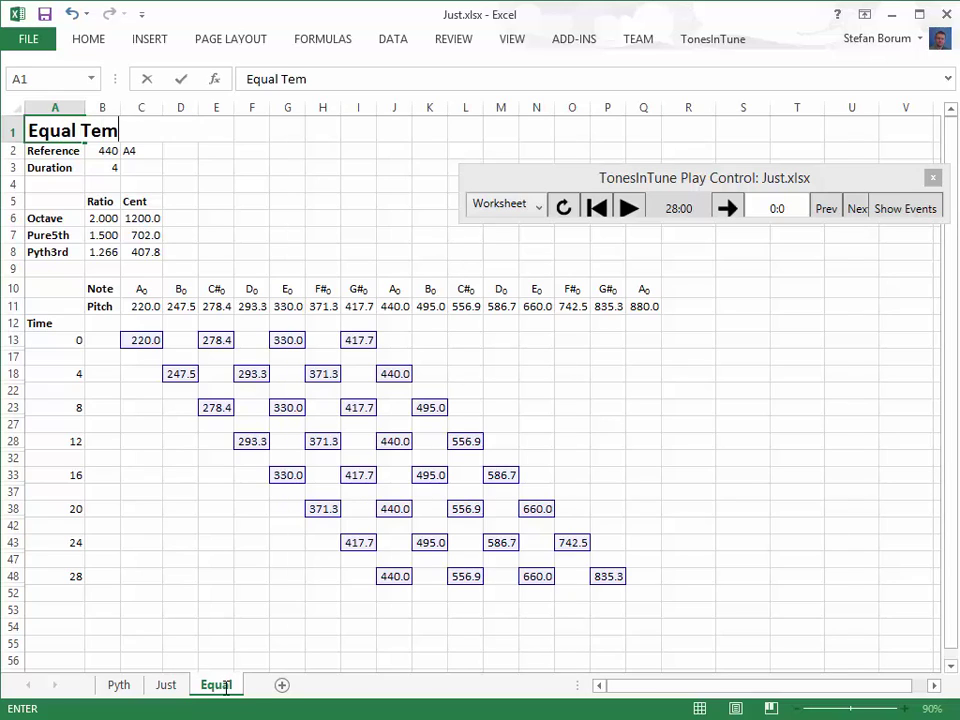
type("perament")
key("Return")
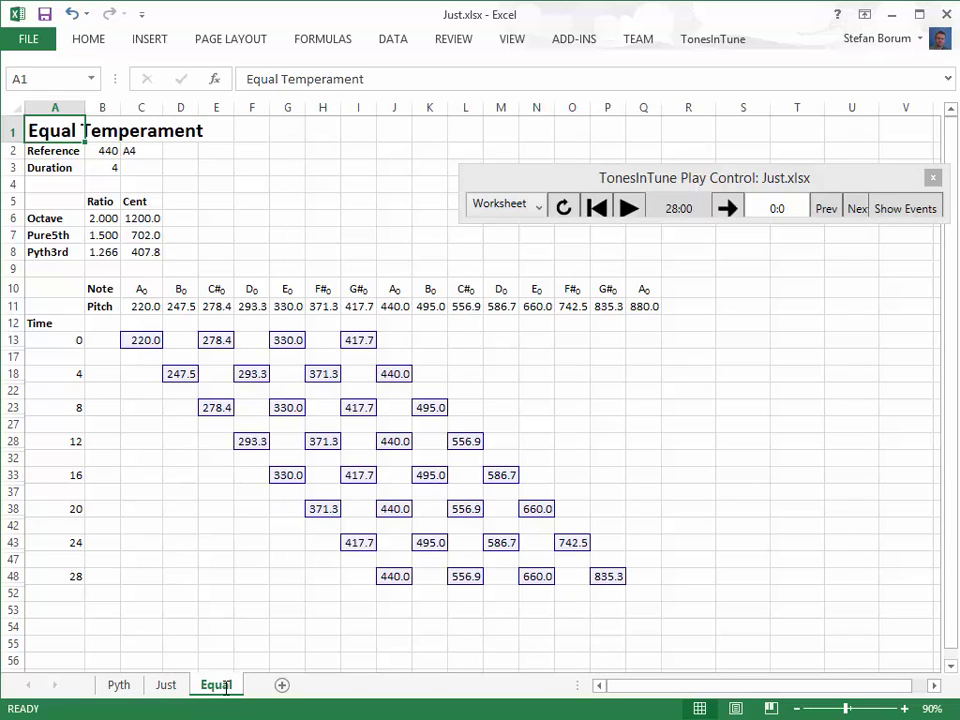
Change the Pure5th label in A7 to Equal5th.
key("Down")
key("Down")
key("Down")
key("Down")
key("Down")
key("F2")
key("Left")
key("Left")
key("Left")
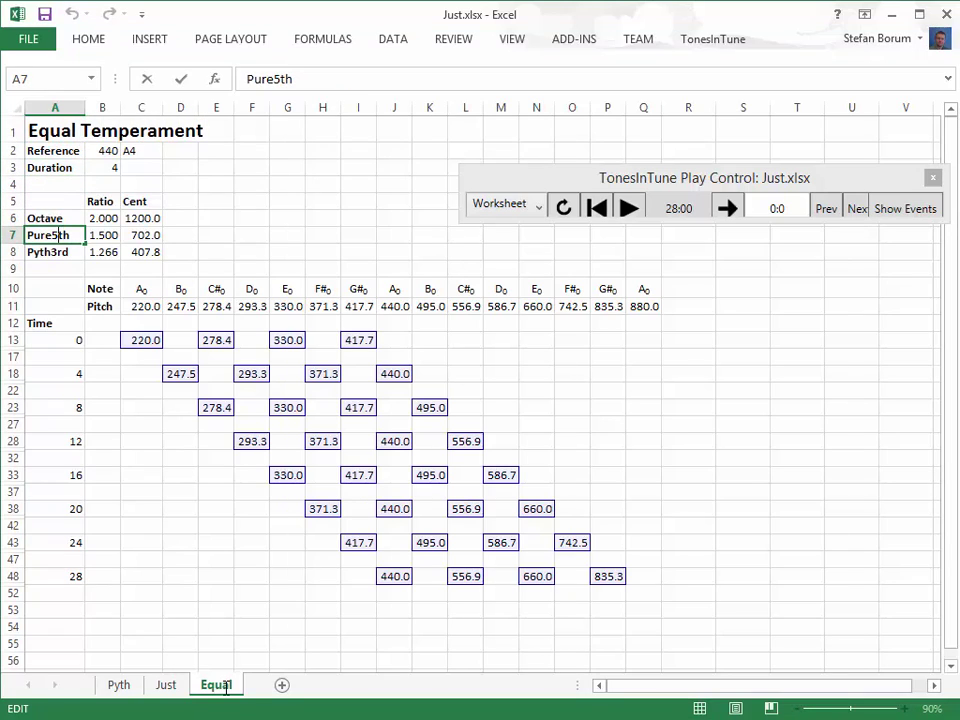
key("shift+Home")
type("Equa")
type("l")
key("ctrl+Return")
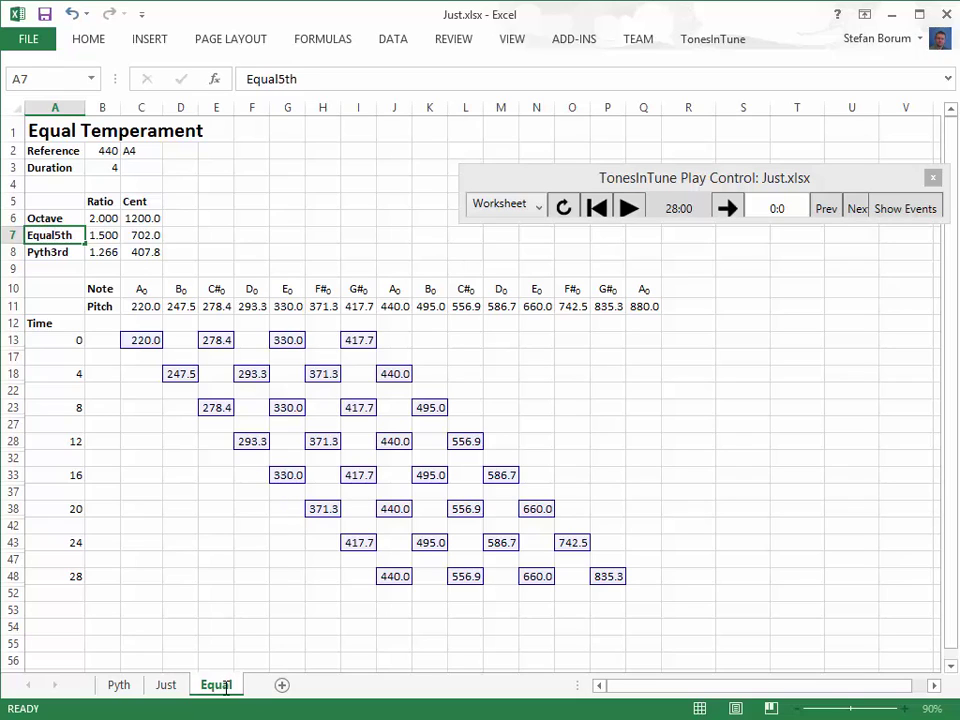
Set the cent value of Equal5th in C7 to 700.
key("Right")
key("Right")
type("700")
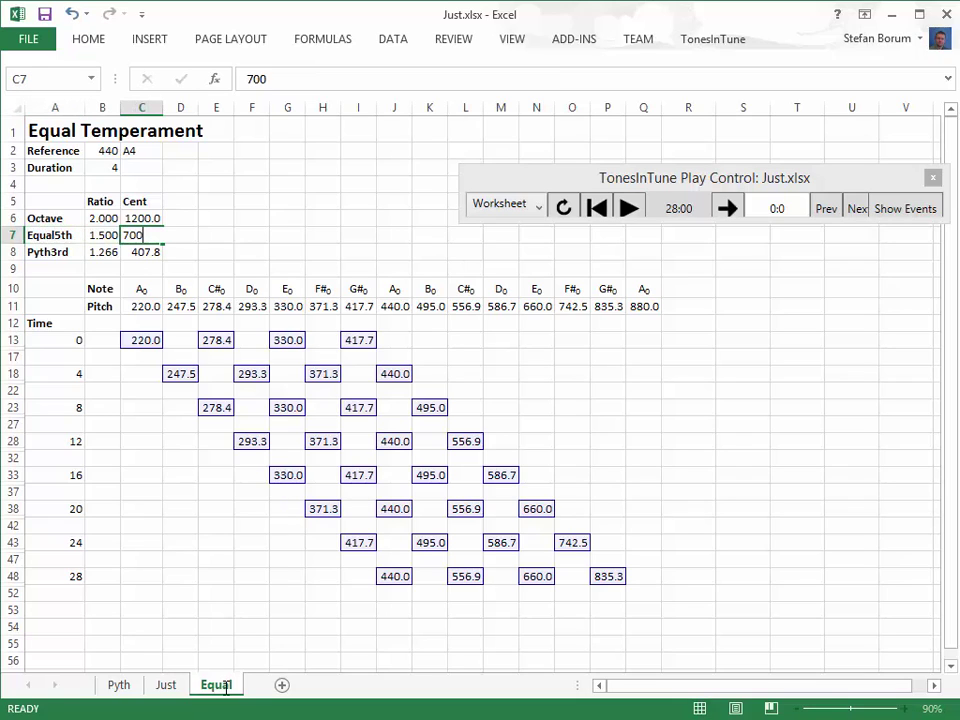
key("Left")
Enter the formula =fromCent(C7) in B7 as the ratio of Equal5th.
key("F2")
key("BackSpace")
key("BackSpace")
key("BackSpace")
type("fromC")
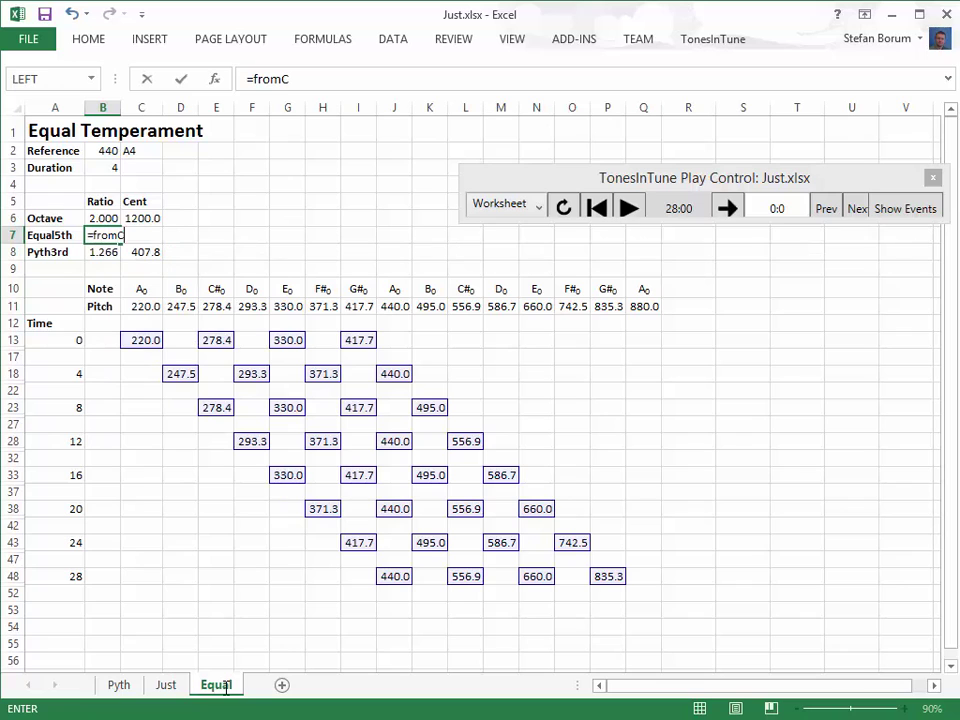
type("ent(c7)")
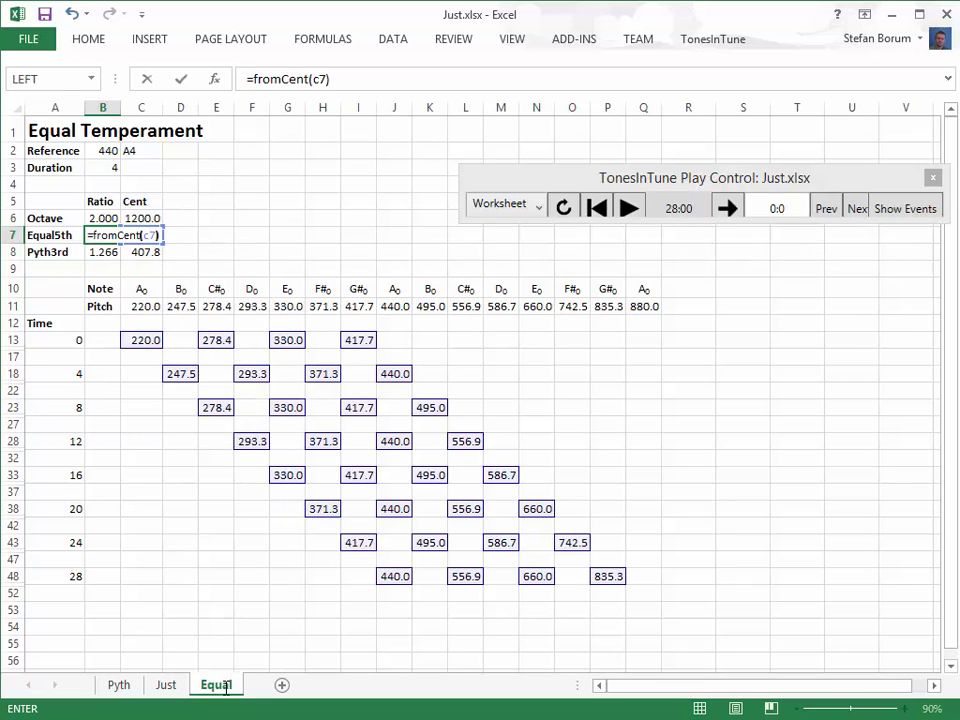
key("ctrl+Return")
Rename the defined name Pure5th with scope Equal to Equal5th.
key("ctrl+F3")
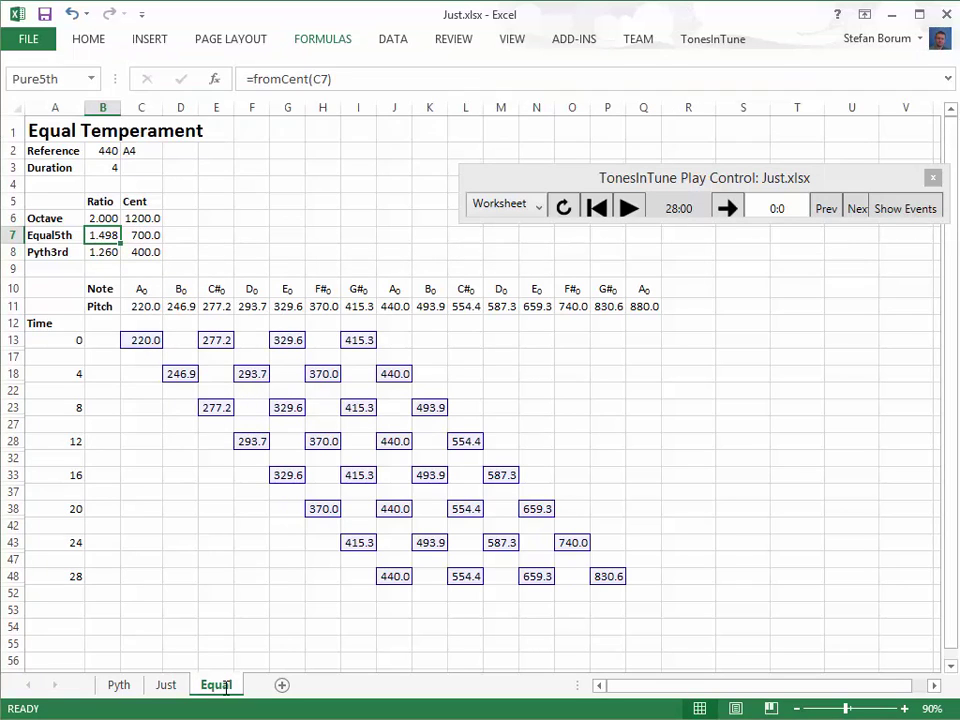
key("Down")
key("Down")
key("Down")
key("Down")
key("Down")
key("Down")
key("Down")
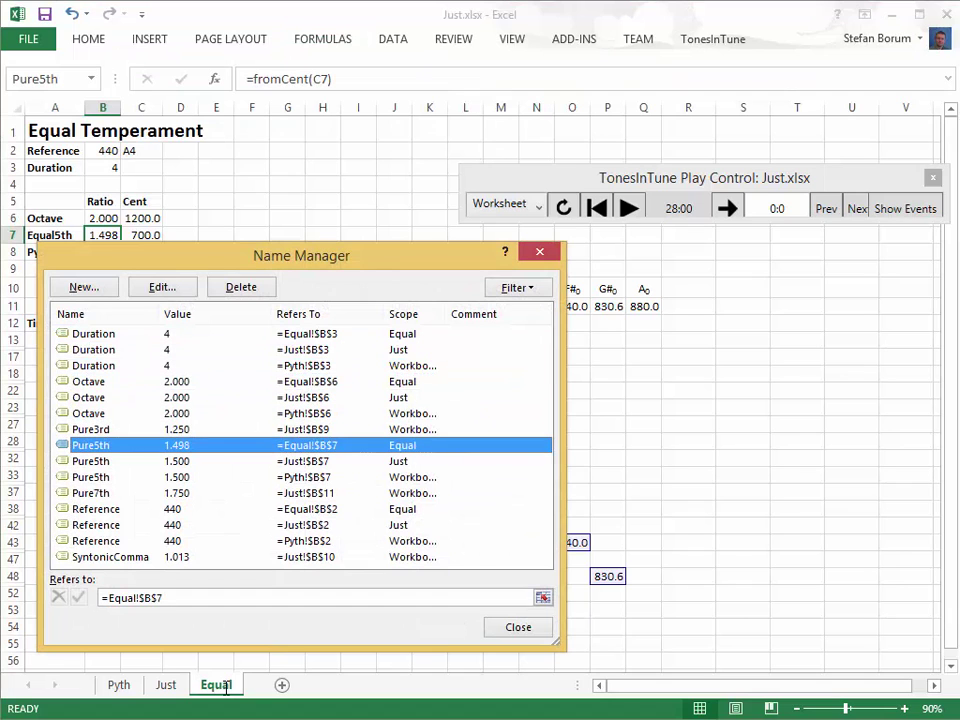
key("Escape")
key("Home")
key("shift+Right")
key("shift+Right")
key("shift+Right")
key("shift+Right")
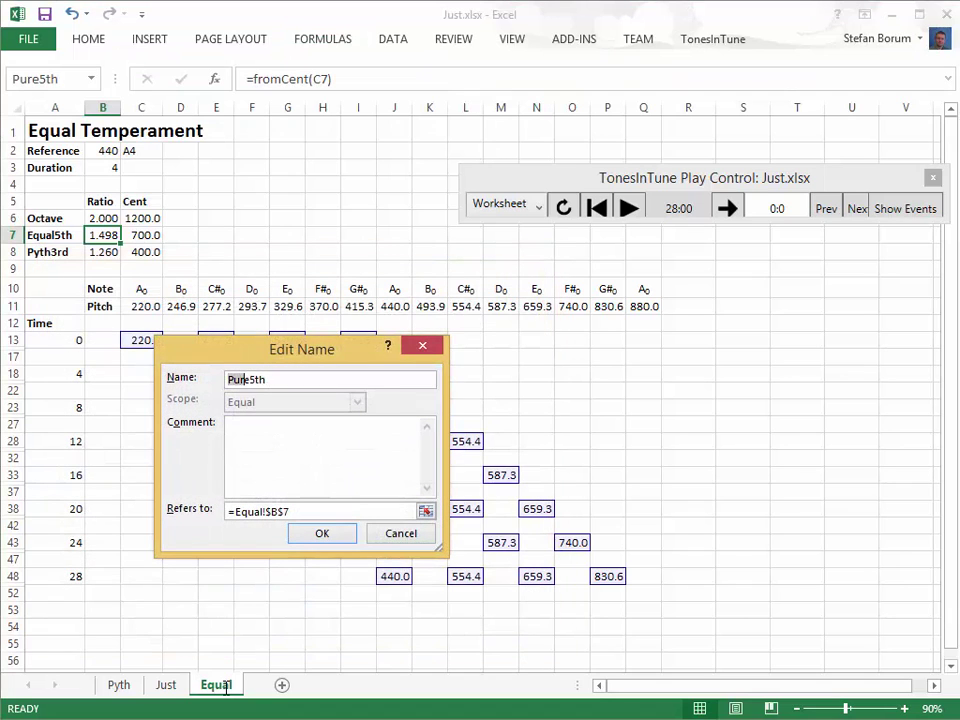
type("Equal")
key("Return")
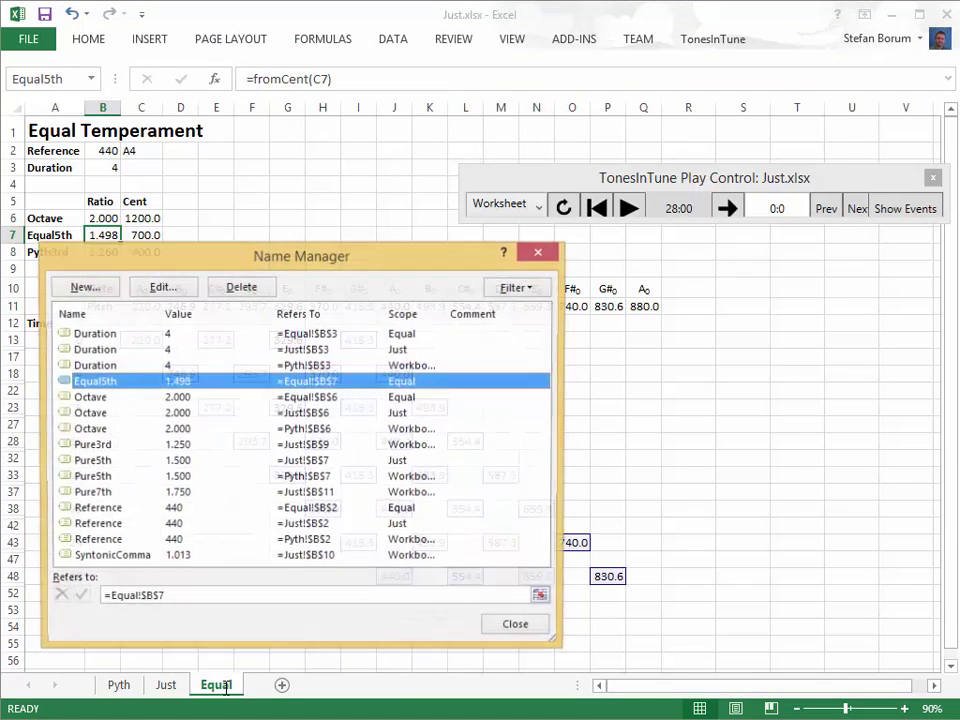
key("Escape")
Delete the Pyth3rd row, row 8, from the Equal sheet.
key("Down")
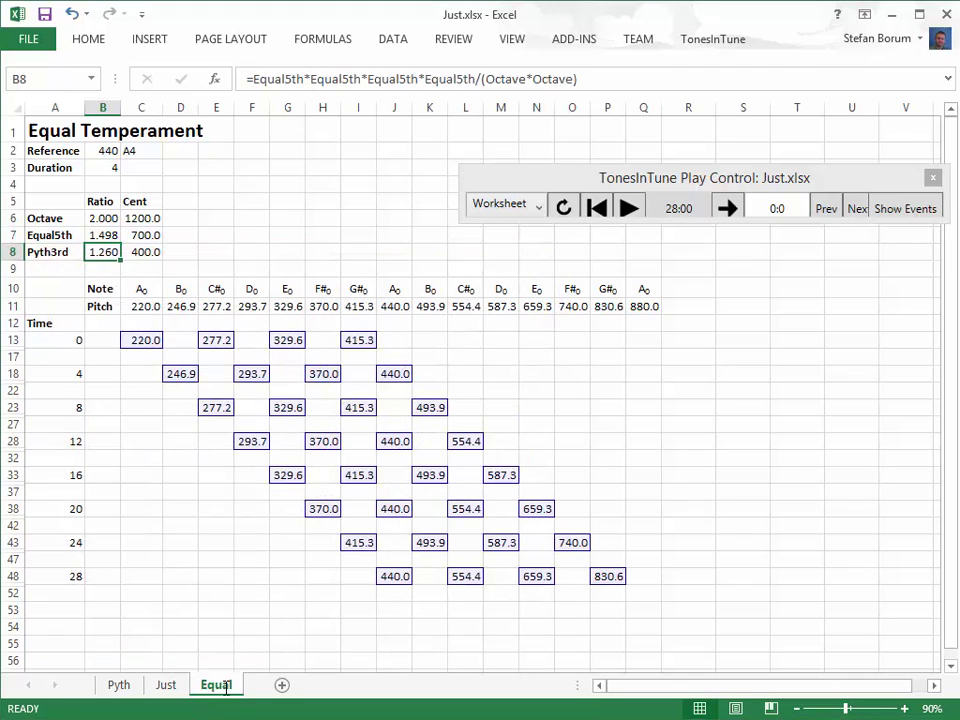
key("alt+h")
key("d")
key("r")
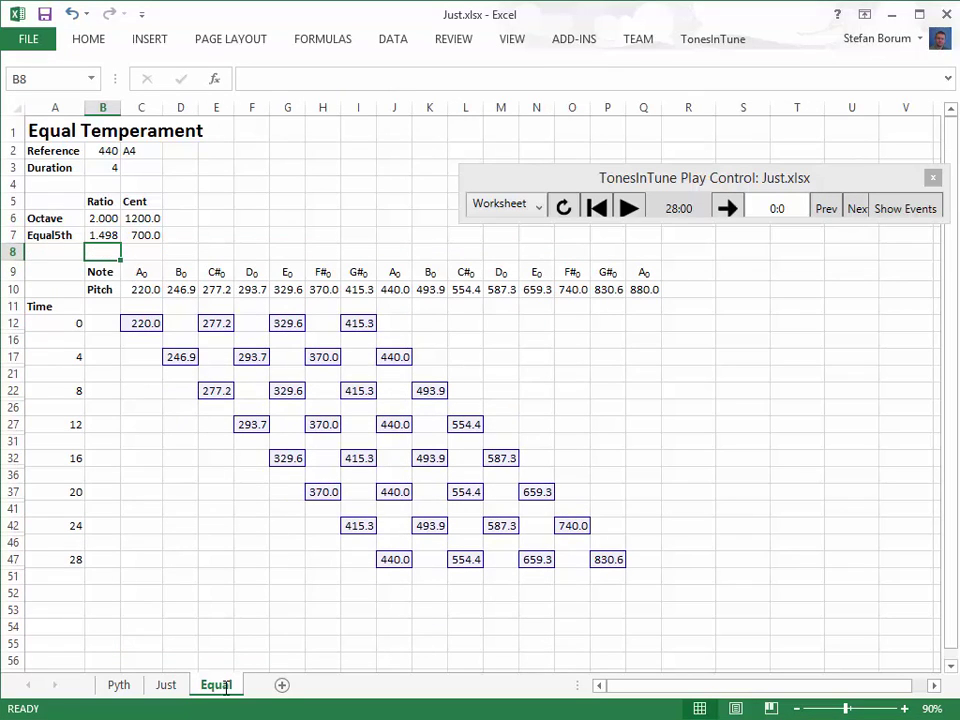
Replace the subscripted note names in C9:J9 with plain A, B, C#, D, E, F#, G# and A.
key("Down")
key("Right")
type("A")
key("Tab")
type("B")
key("Tab")
type("C")
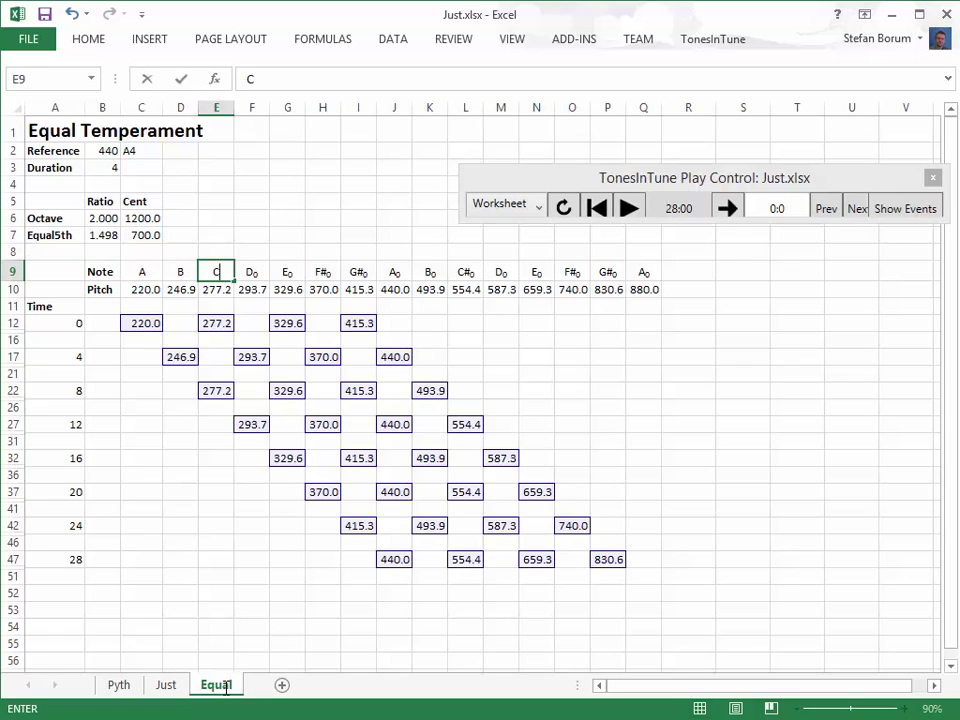
type("#")
key("Tab")
type("D")
key("Tab")
type("E")
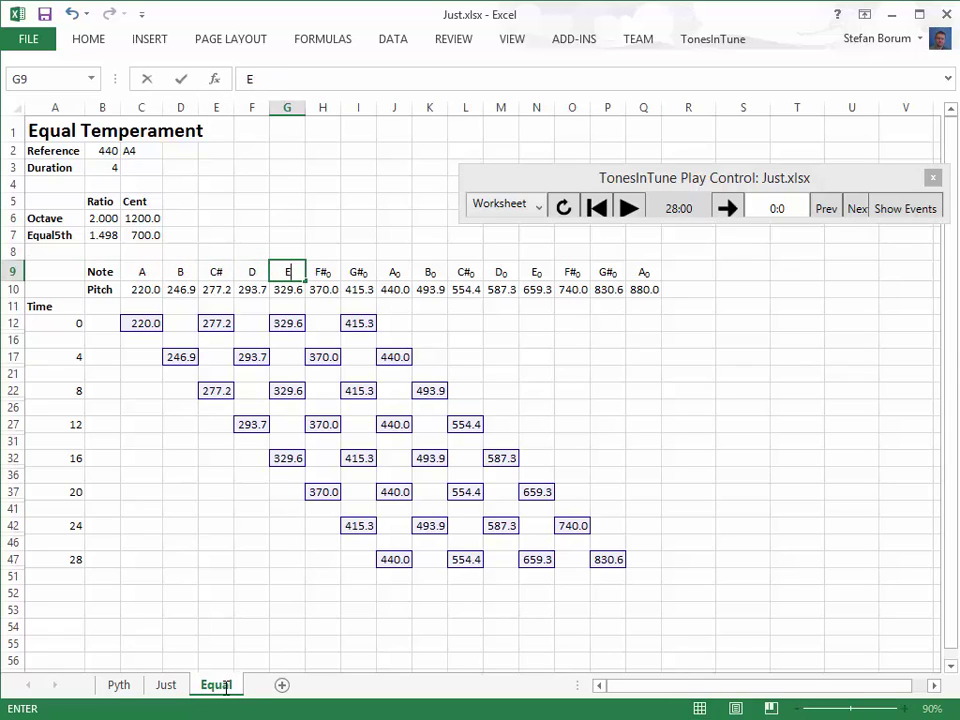
key("Tab")
type("F#")
key("Tab")
type("G")
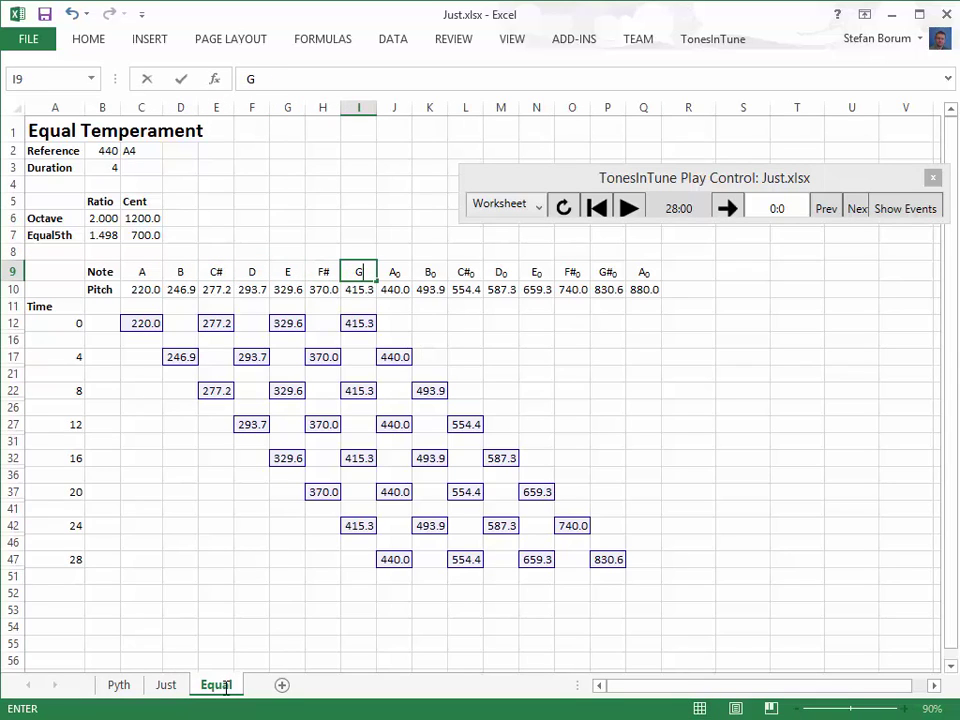
type("#")
key("Tab")
type("A")
Copy the plain note names from D9:J9 into K9:Q9 for the second octave.
key("shift+Left")
key("shift+Left")
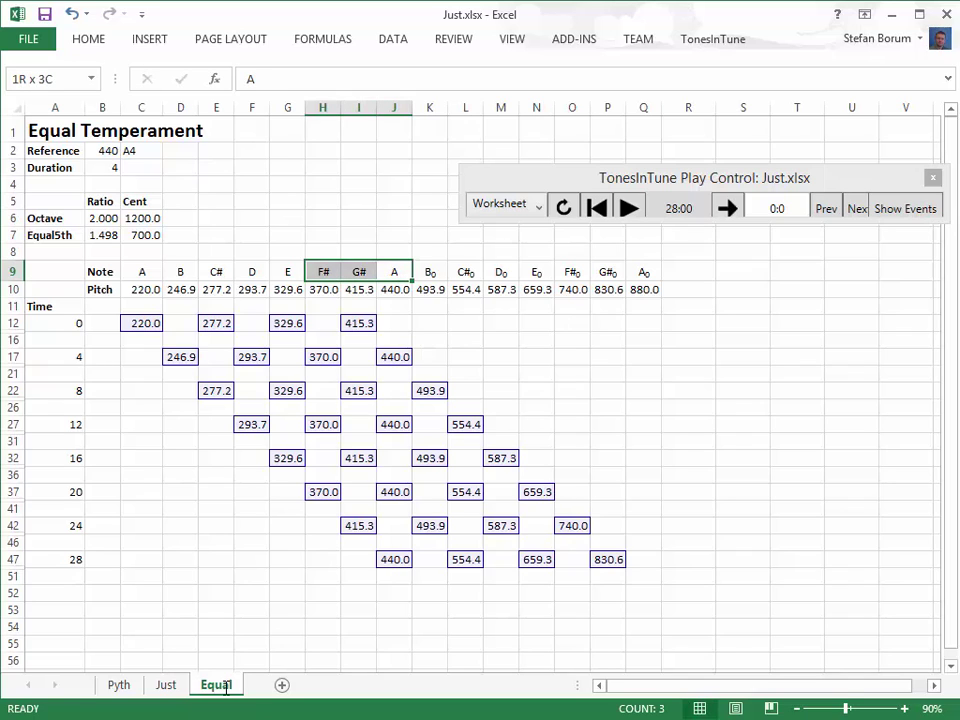
key("shift+Left")
key("shift+Left")
key("shift+Left")
key("shift+Left")
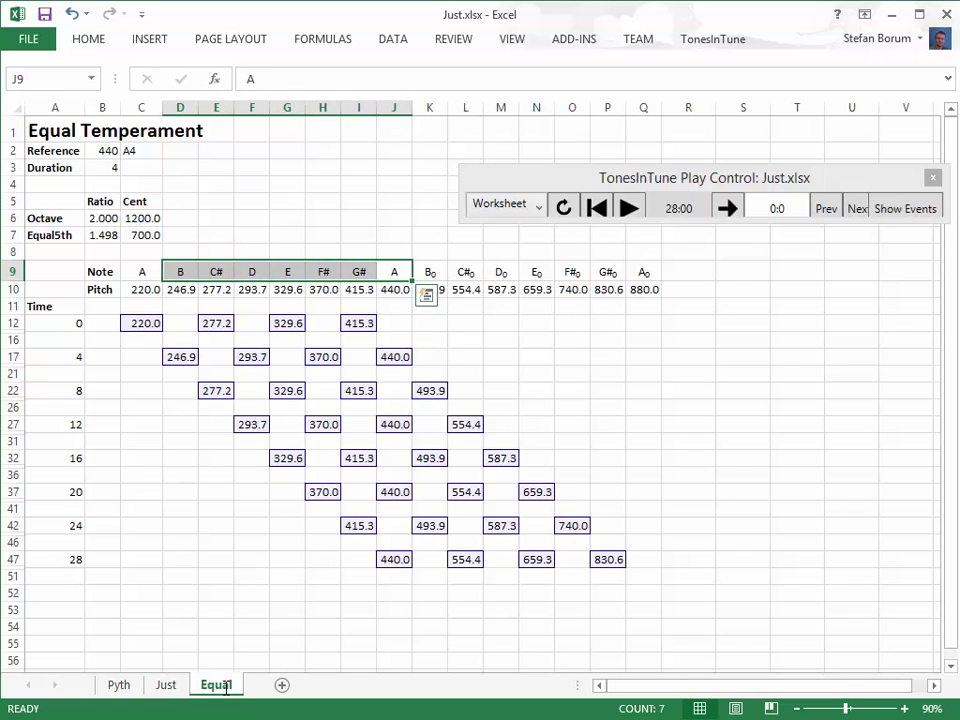
key("ctrl+c")
key("Right")
key("ctrl+v")
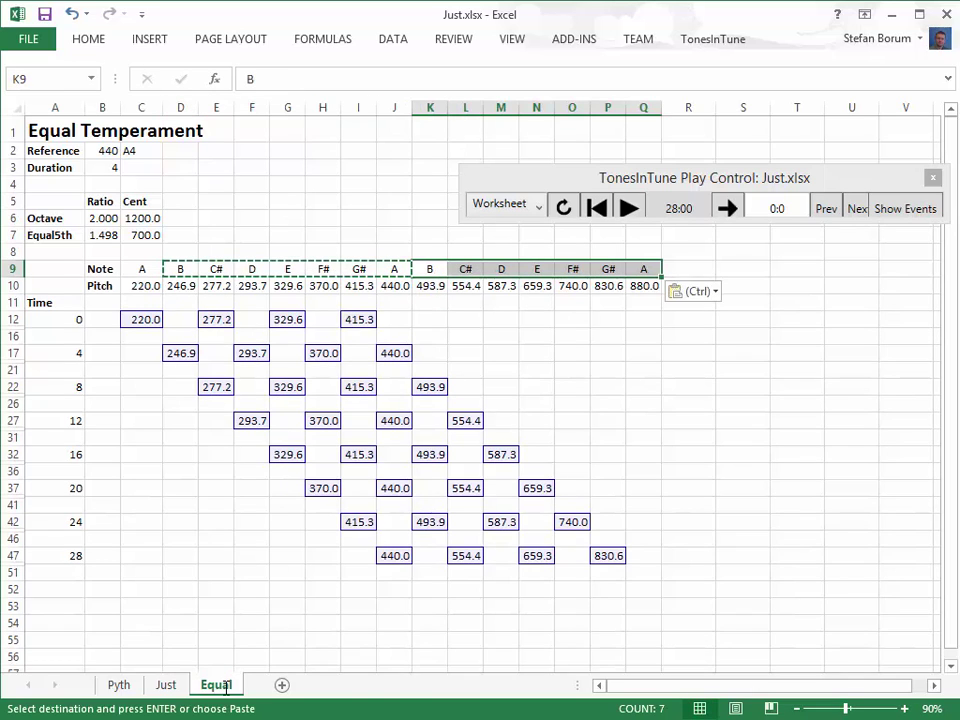
key("Escape")
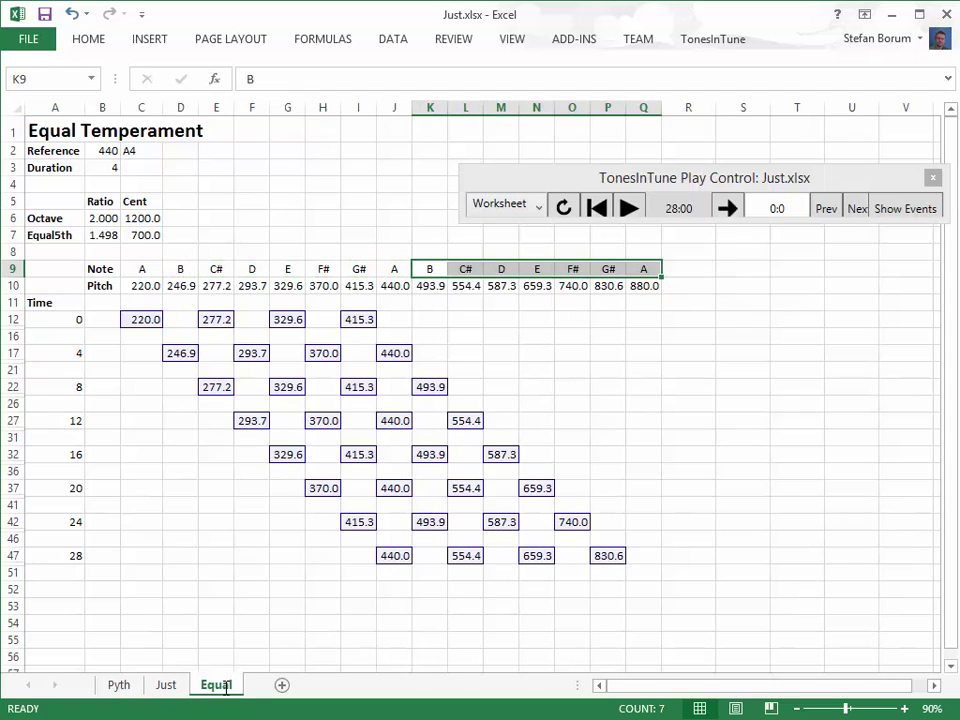
Refresh the playback data for the Equal worksheet, play its seventh chords and stop the playback.
left_click(566, 208)
left_click(634, 210)
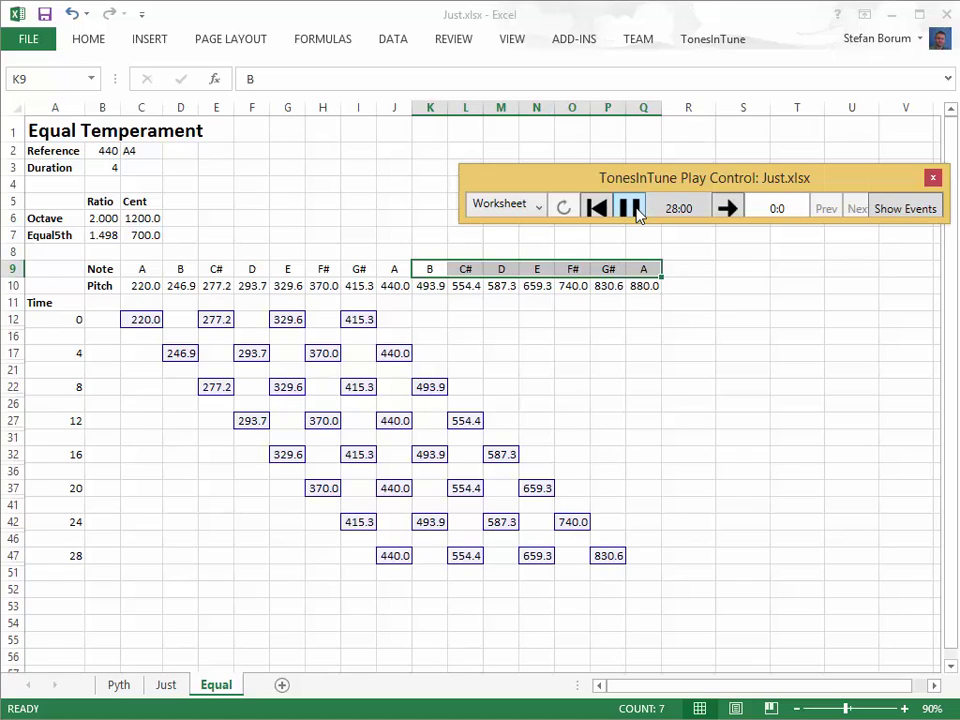
left_click(630, 207)
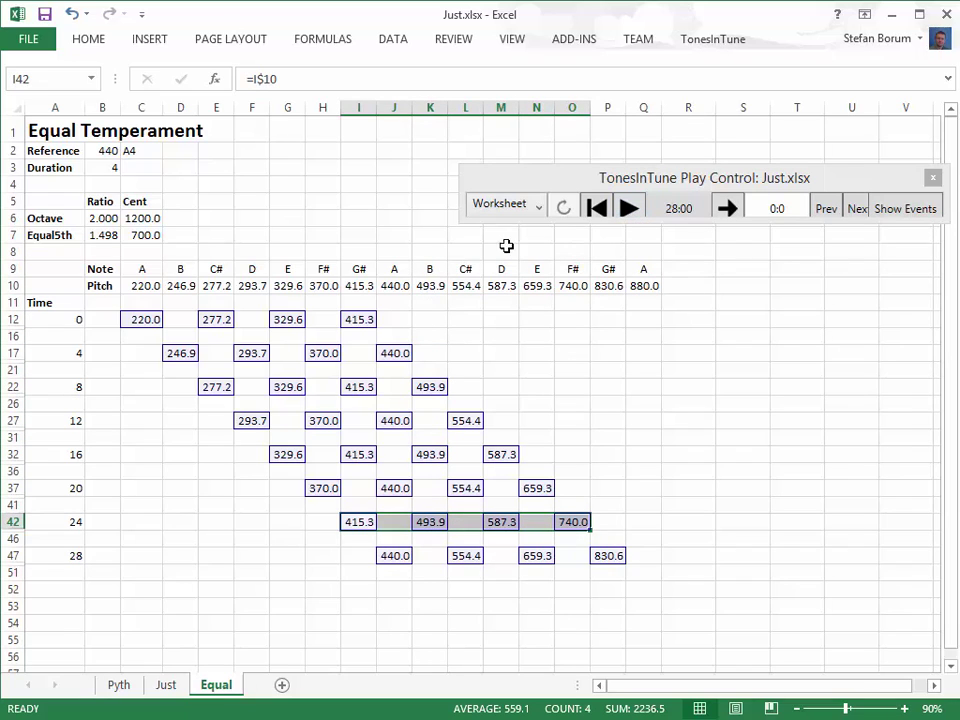
Set the playback scope to Selection, refresh it and play the selected time 24 chord on the Pyth sheet.
left_click(170, 686)
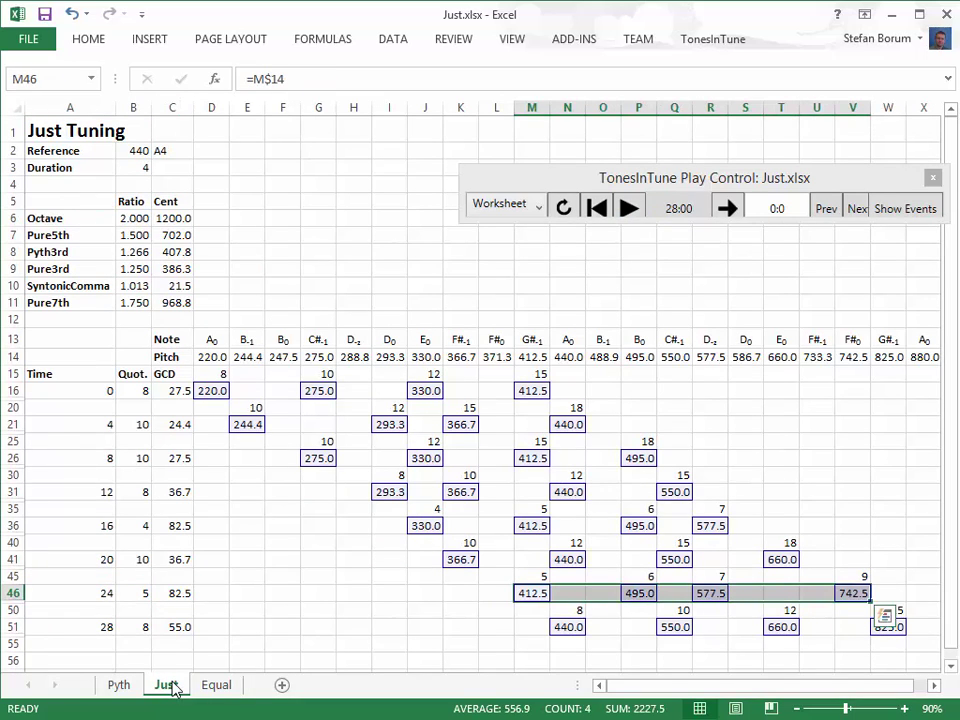
left_click(127, 687)
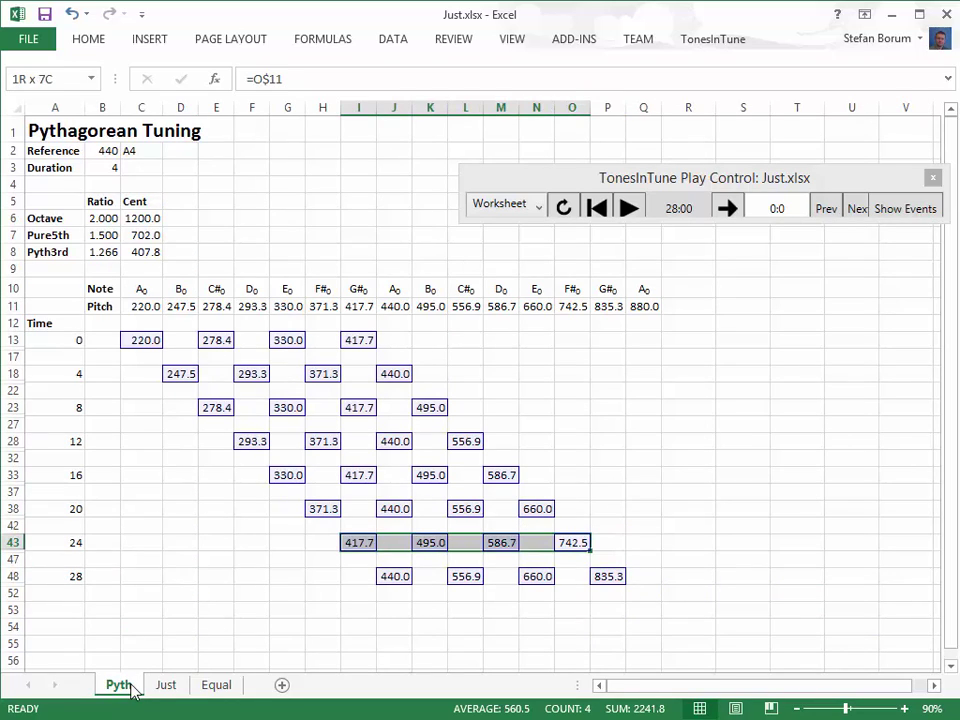
left_click(540, 208)
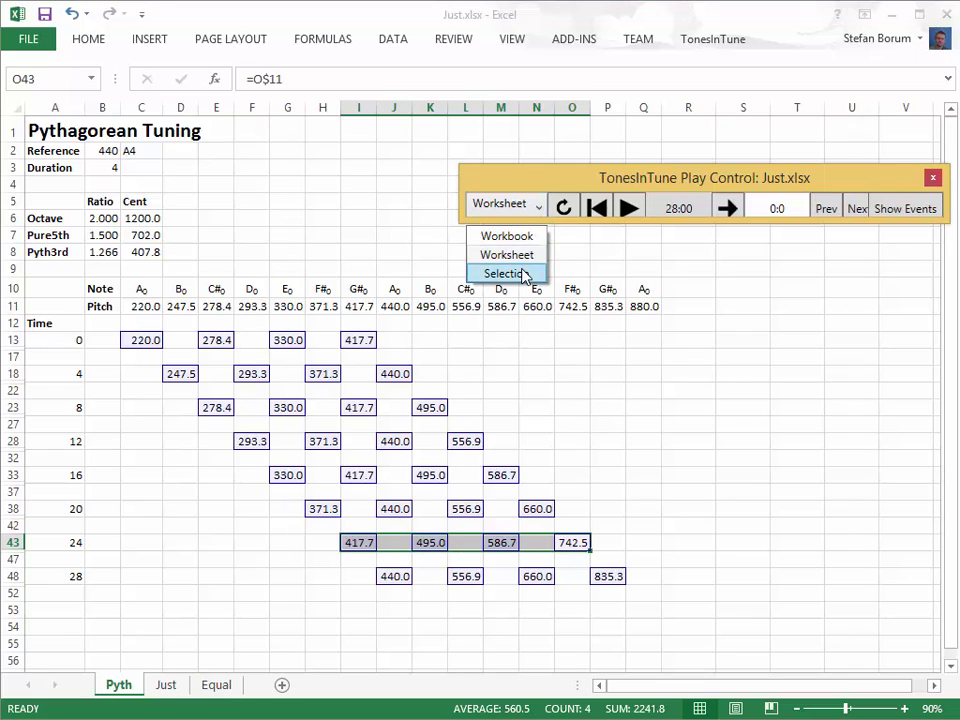
left_click(523, 274)
left_click(565, 208)
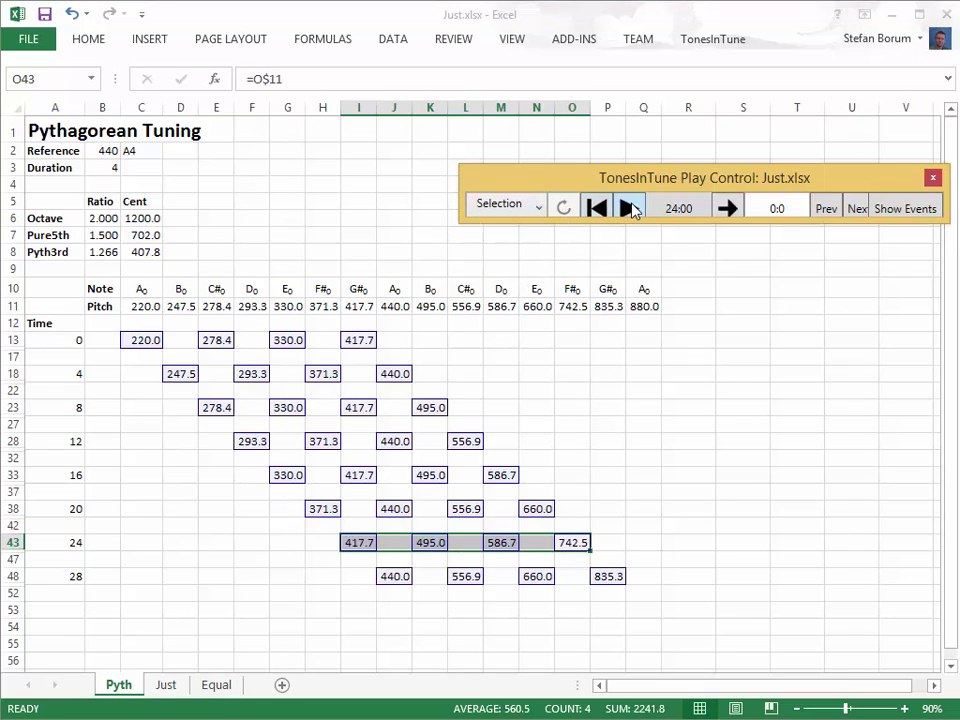
left_click(628, 208)
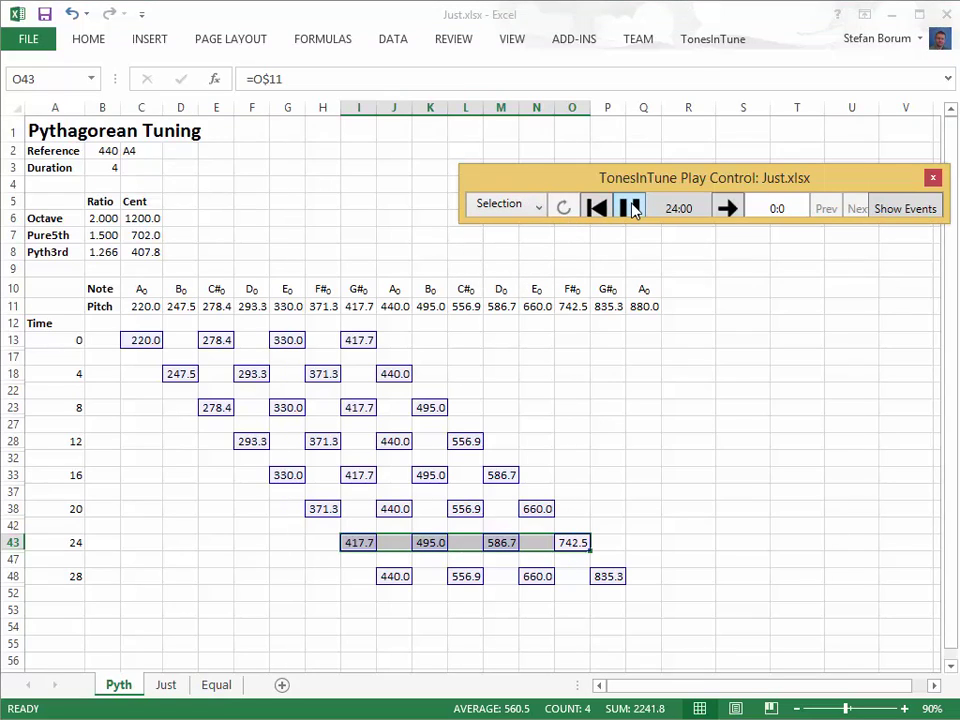
Play the selected time 24 chord on the Just sheet and on the Equal sheet for comparison.
left_click(180, 696)
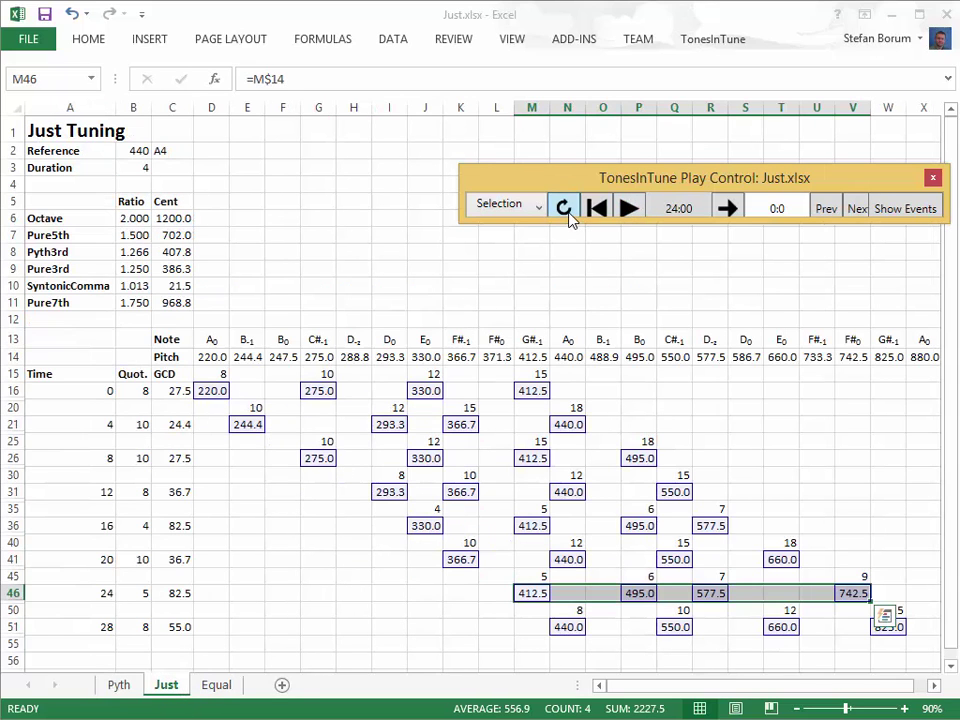
left_click(630, 208)
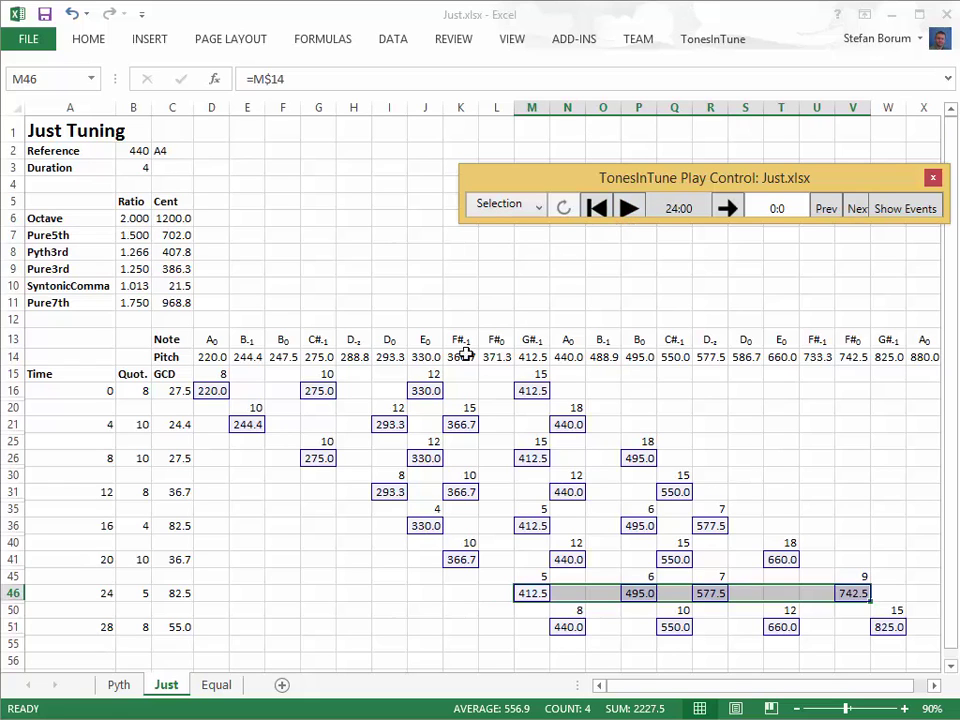
left_click(216, 685)
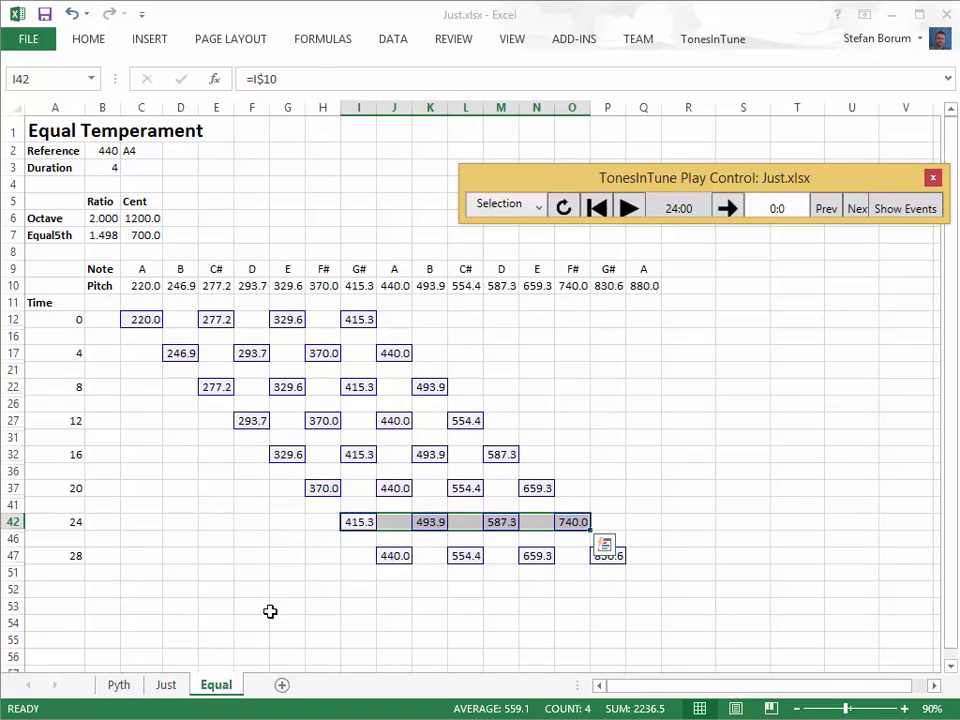
left_click(630, 208)
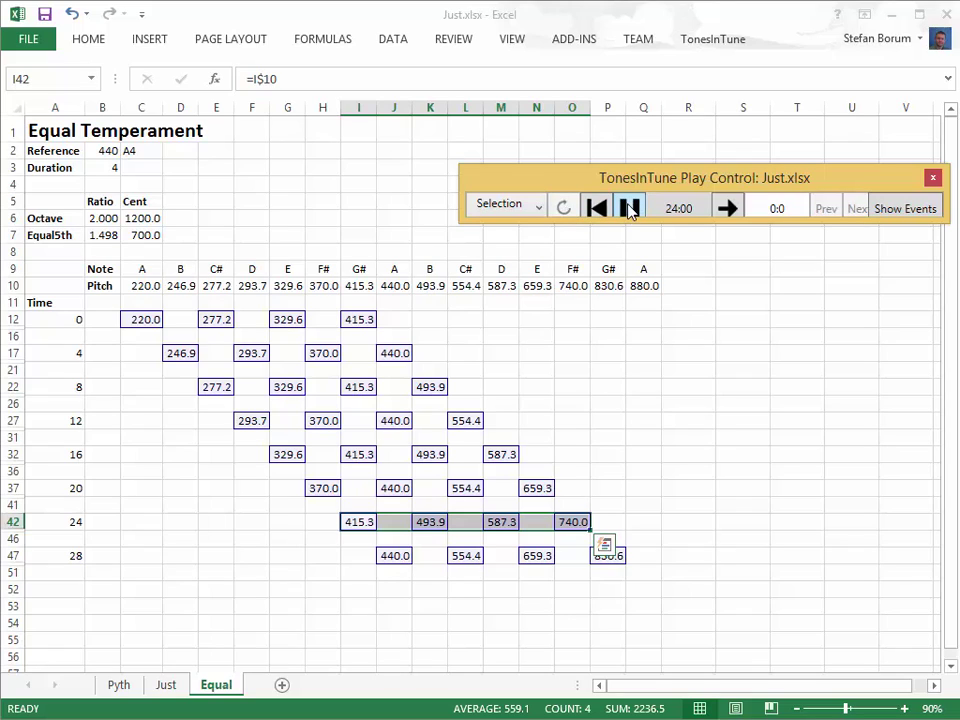